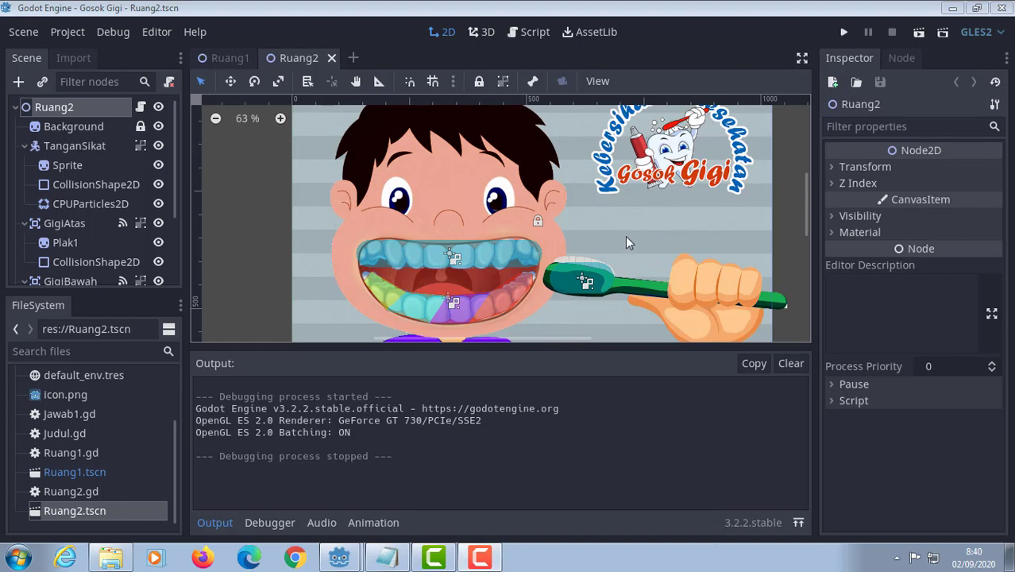
# - Save and test-play the scene, brush the plaque off the teeth, then close the game window
pyautogui.click(918, 35)
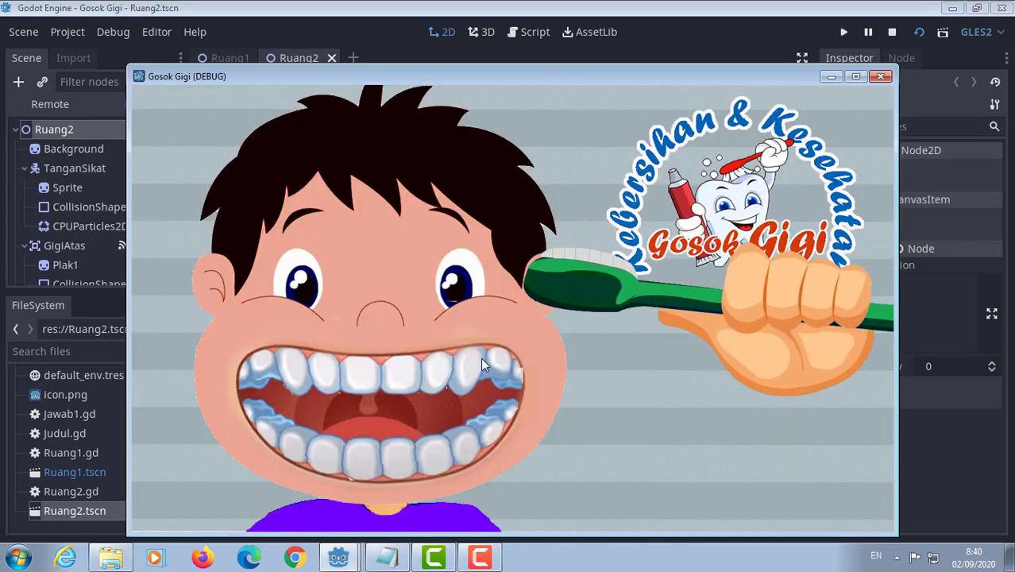
pyautogui.moveTo(482, 365)
pyautogui.mouseDown()
pyautogui.moveTo(347, 446)
pyautogui.moveTo(346, 401)
pyautogui.moveTo(436, 370)
pyautogui.mouseUp()
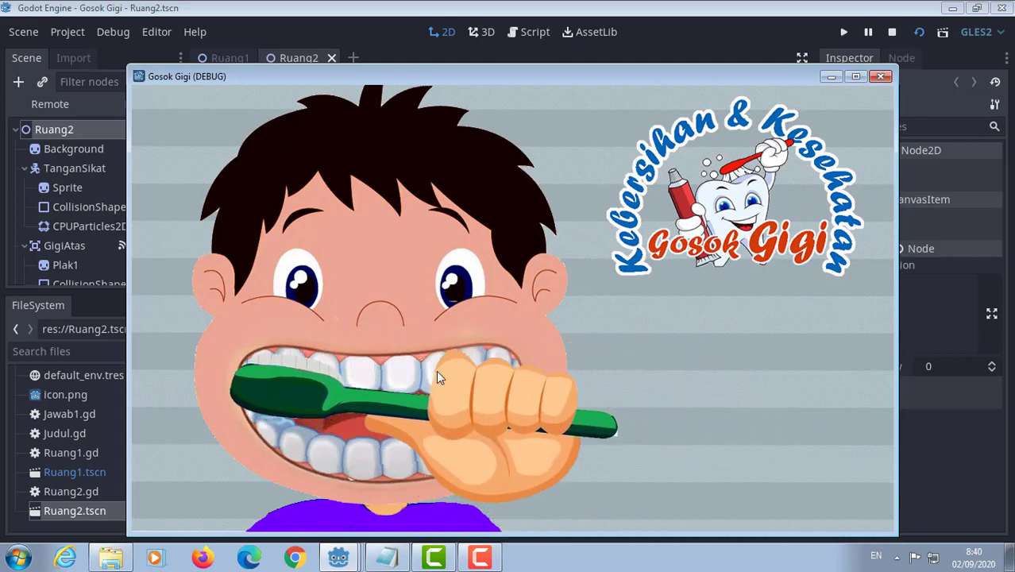
pyautogui.moveTo(436, 370); pyautogui.dragTo(889, 85)
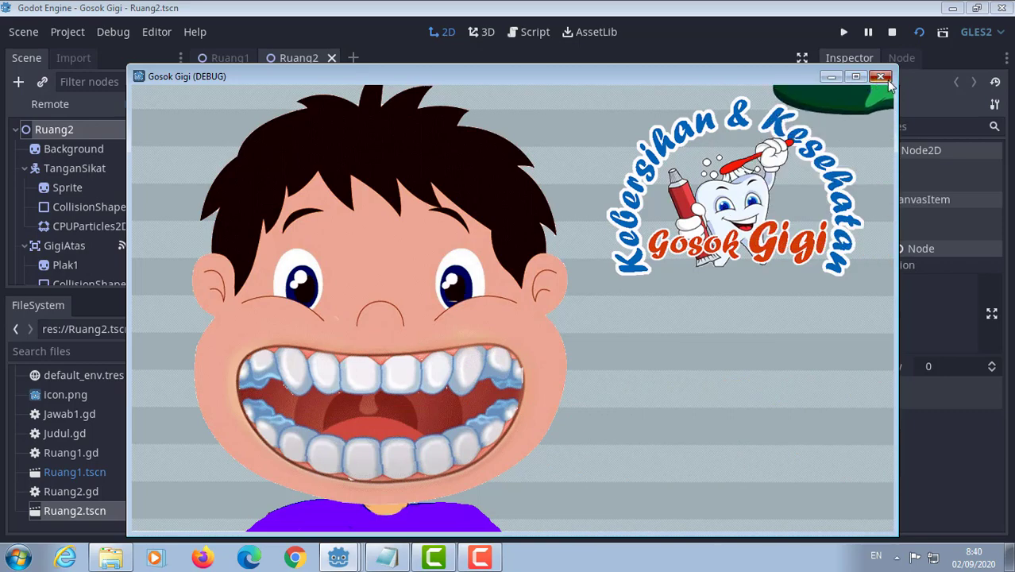
pyautogui.click(888, 81)
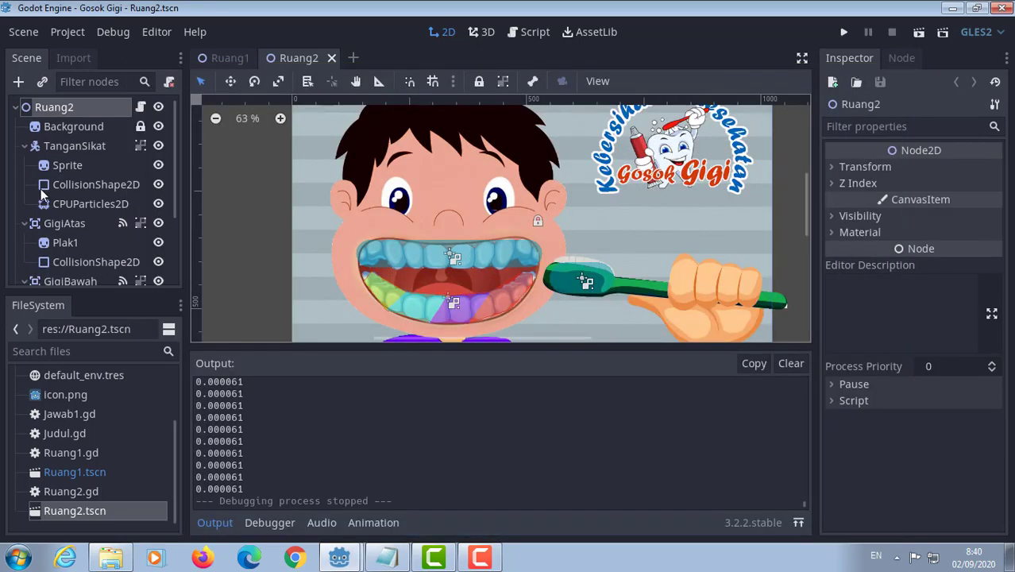
# - Select the Plak1 sprite and expand its Visibility properties to inspect Modulate
pyautogui.click(64, 243)
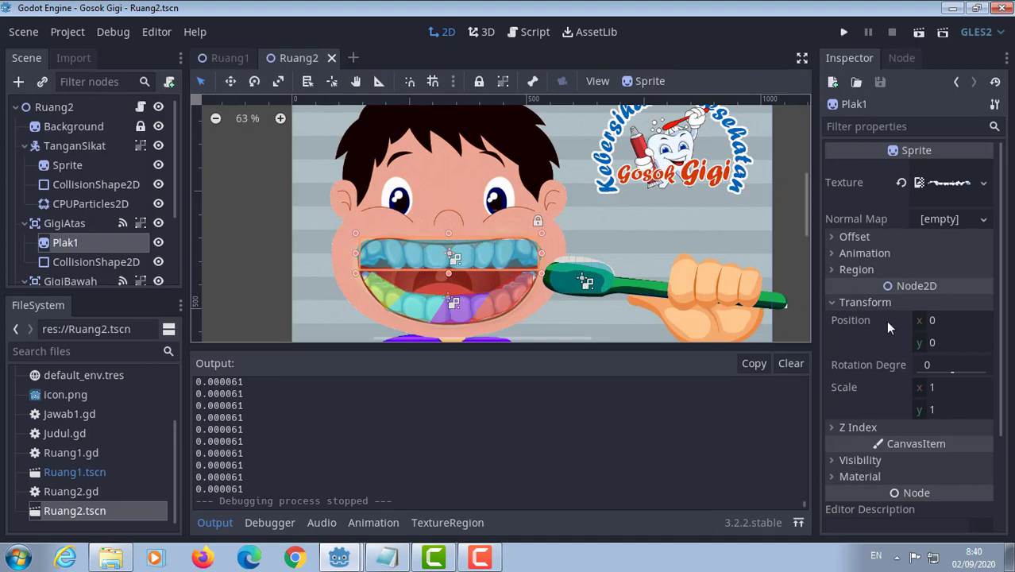
pyautogui.scroll(-3, 885, 322)
pyautogui.click(831, 365)
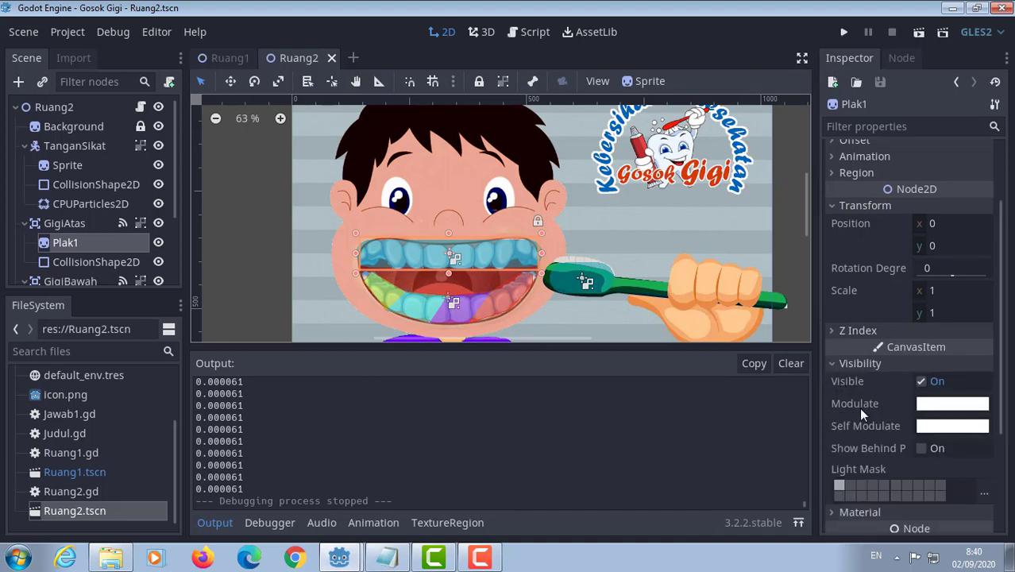
pyautogui.moveTo(866, 403)
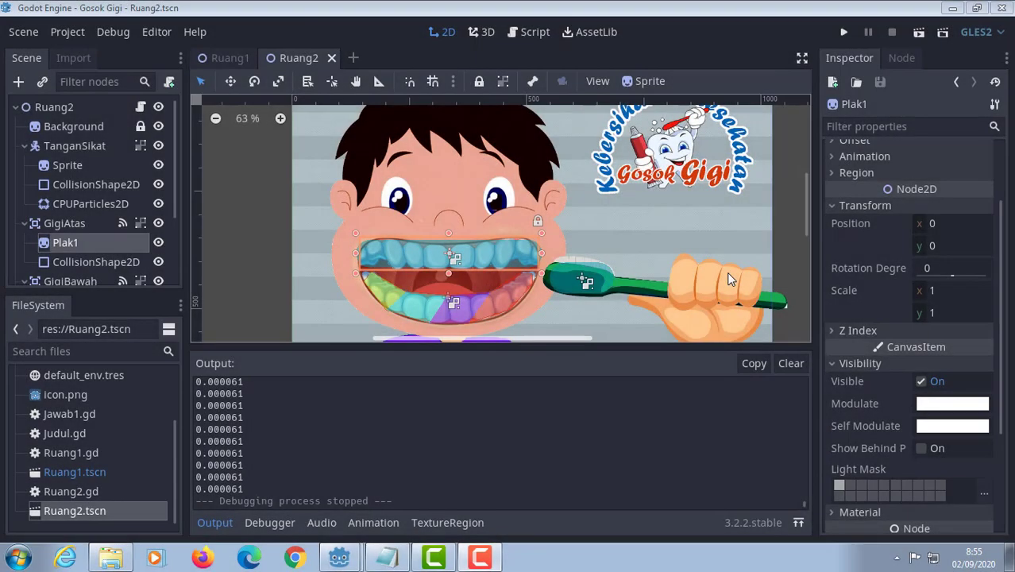
# - Add an empty _ready() function to the Ruang2.gd script
pyautogui.click(530, 36)
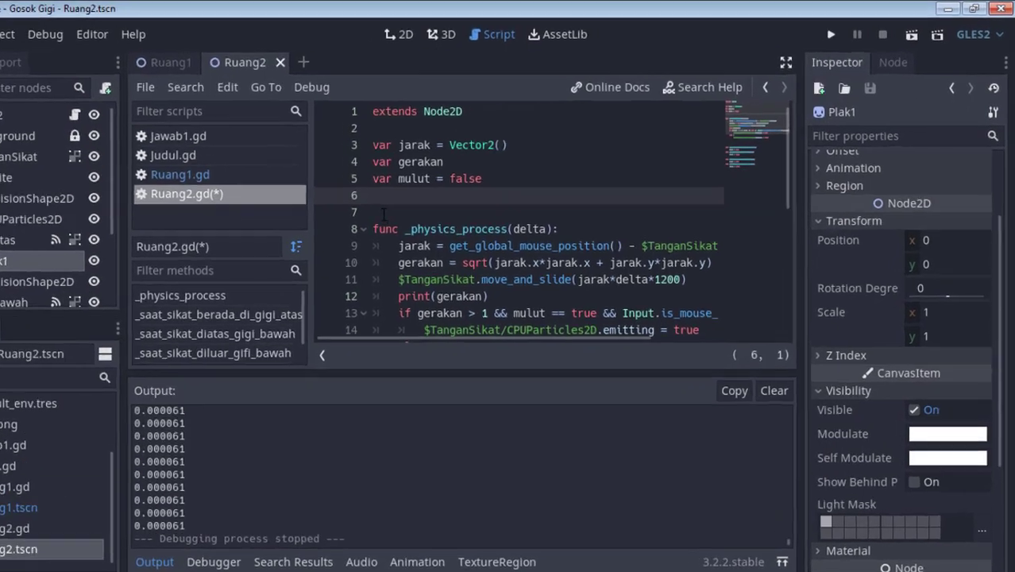
pyautogui.press('Down')
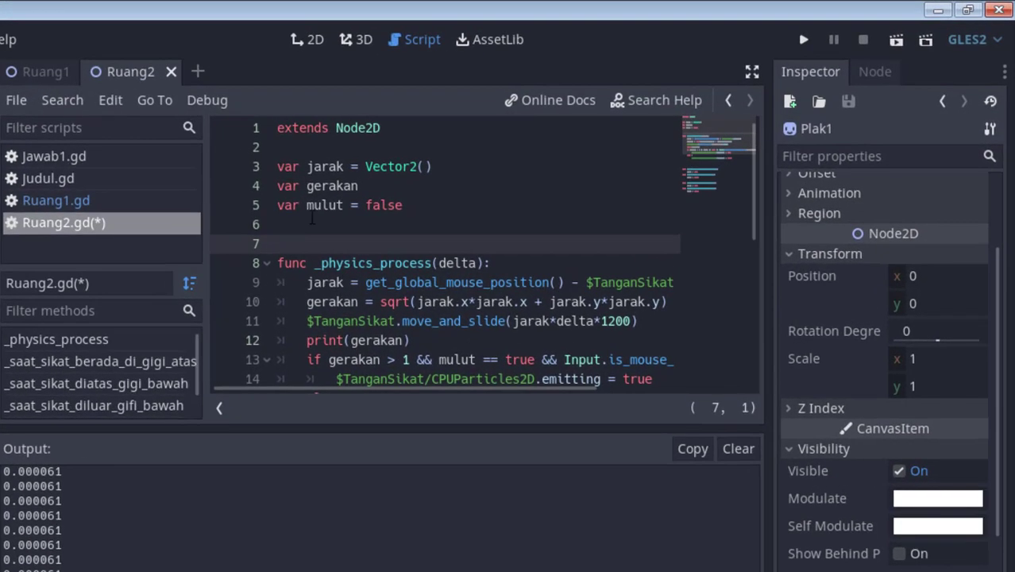
pyautogui.write('func ')
pyautogui.write('_')
pyautogui.write('re')
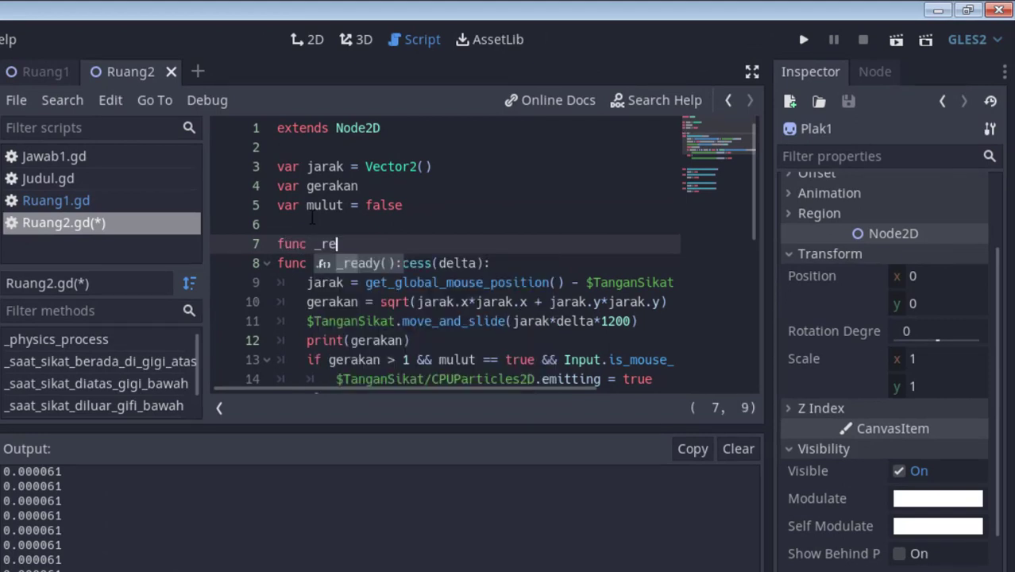
pyautogui.press('Return')
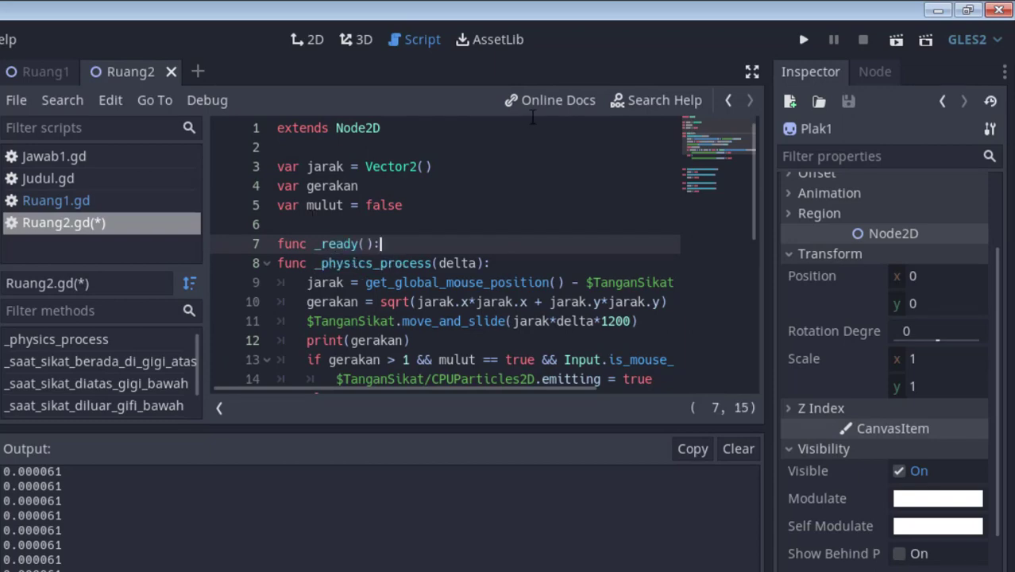
pyautogui.press('Return')
pyautogui.press('Return')
pyautogui.press('Up')
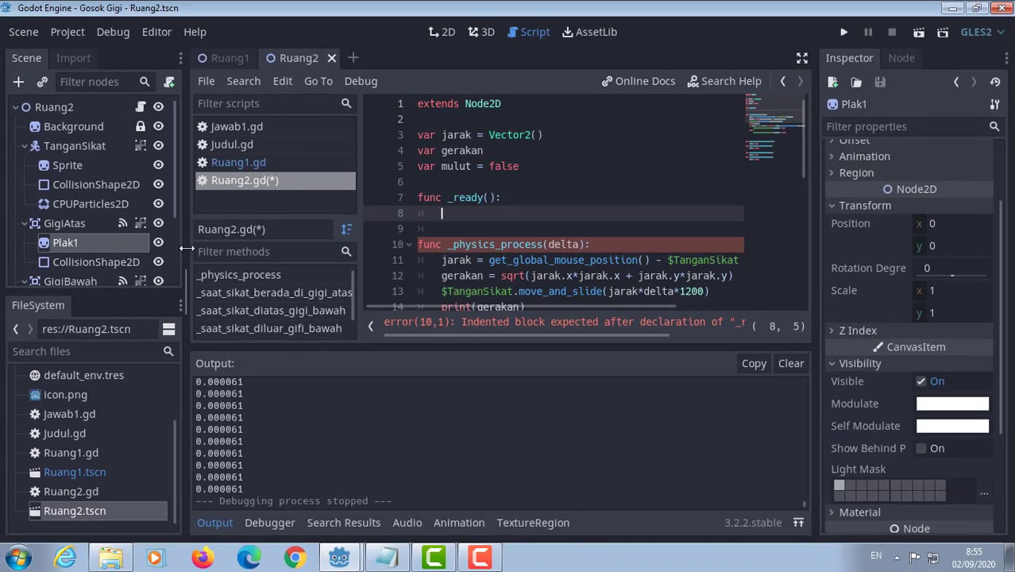
# - Inside _ready, write $GigiAtas/Plak1.modulate = Color(0.8,0.7,0.7,0.9) and select that line
pyautogui.write('$')
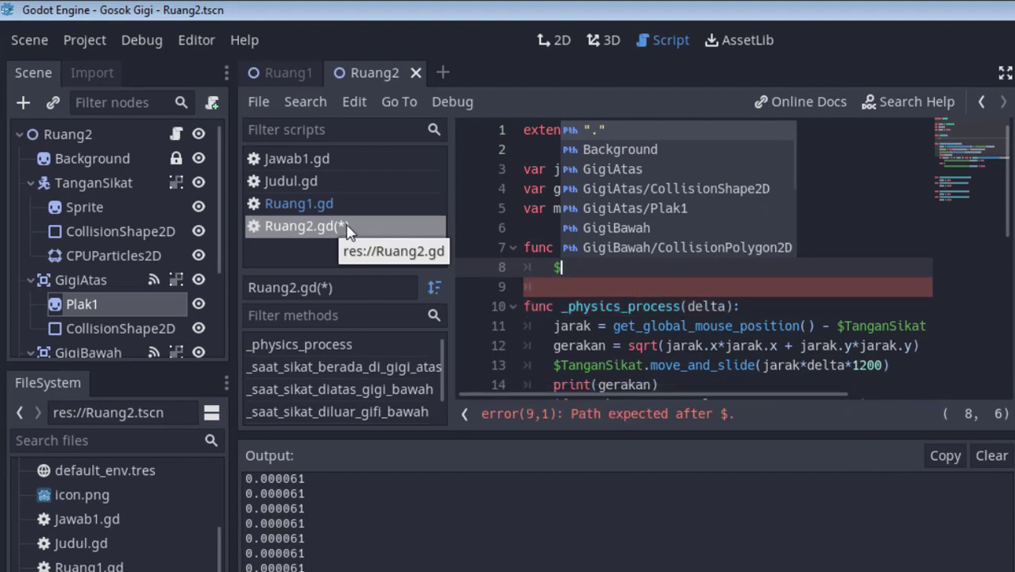
pyautogui.press('Down')
pyautogui.press('Down')
pyautogui.press('Down')
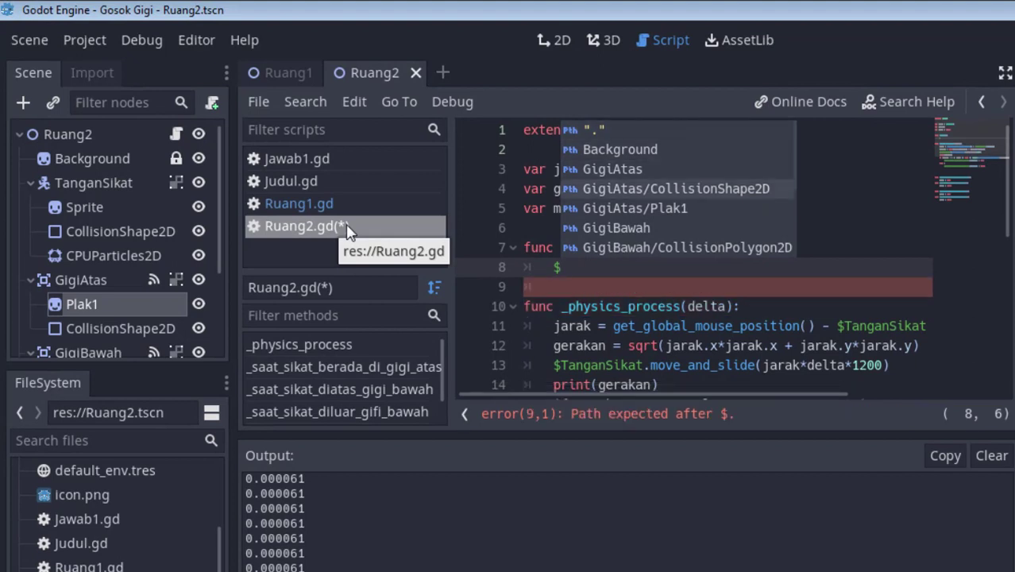
pyautogui.press('Down')
pyautogui.press('Return')
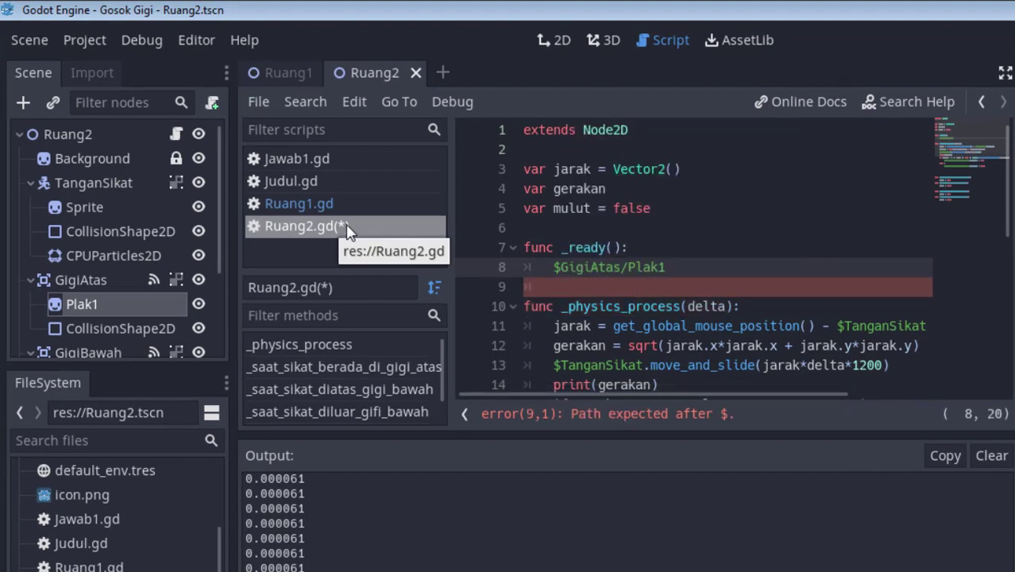
pyautogui.write('.m')
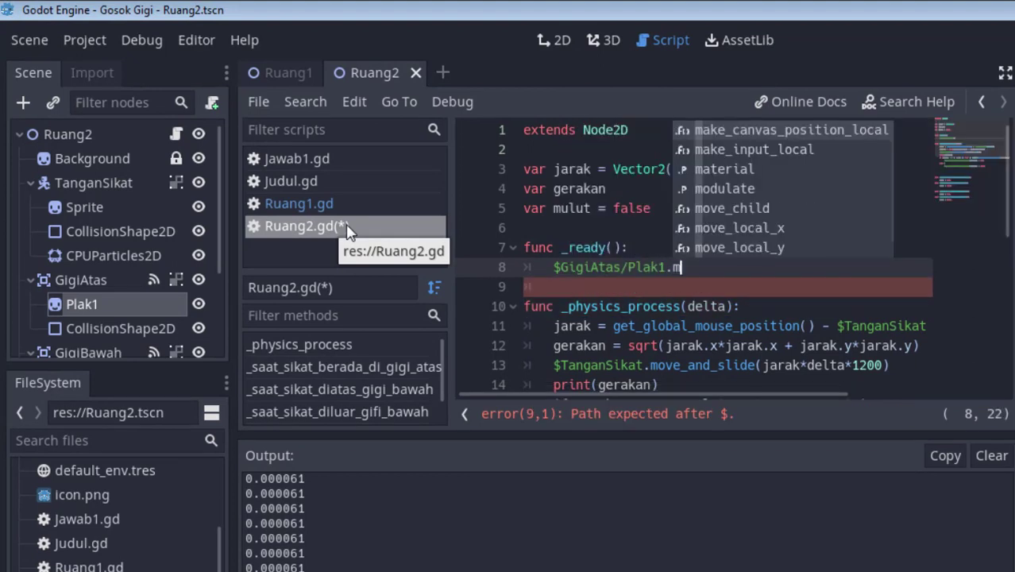
pyautogui.write('odu')
pyautogui.press('Return')
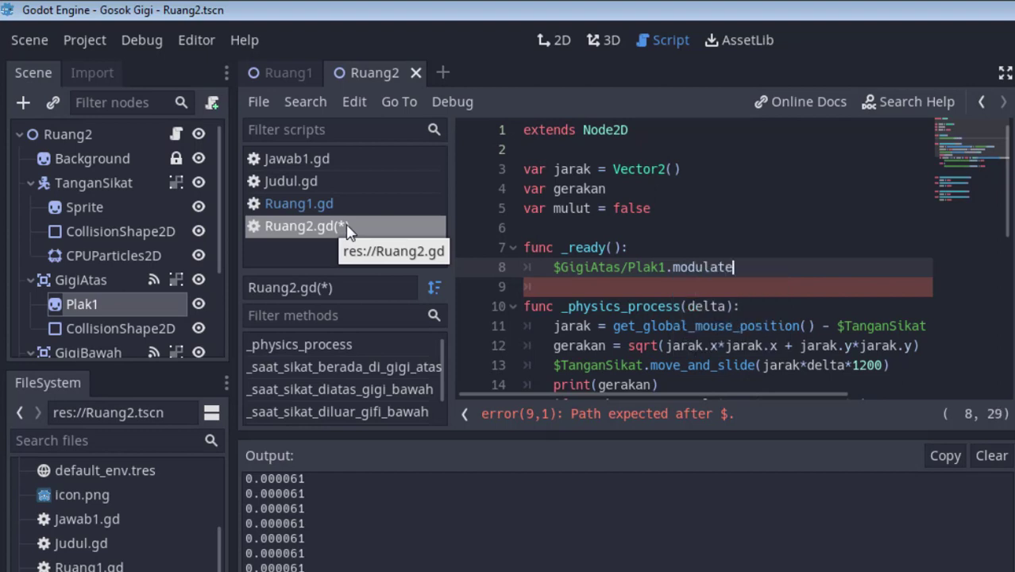
pyautogui.write(' = ')
pyautogui.write('Color')
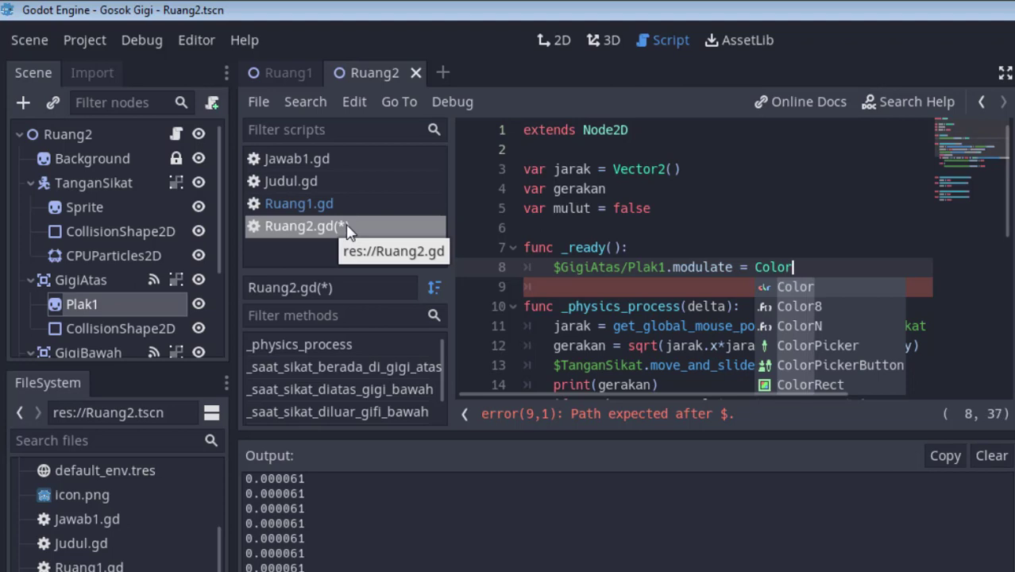
pyautogui.write('(')
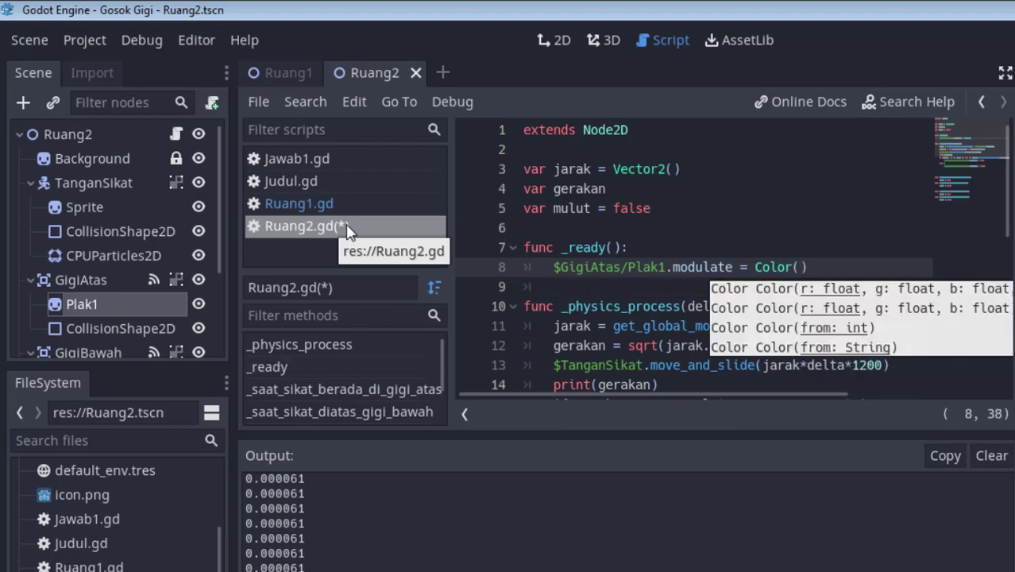
pyautogui.write('0.8')
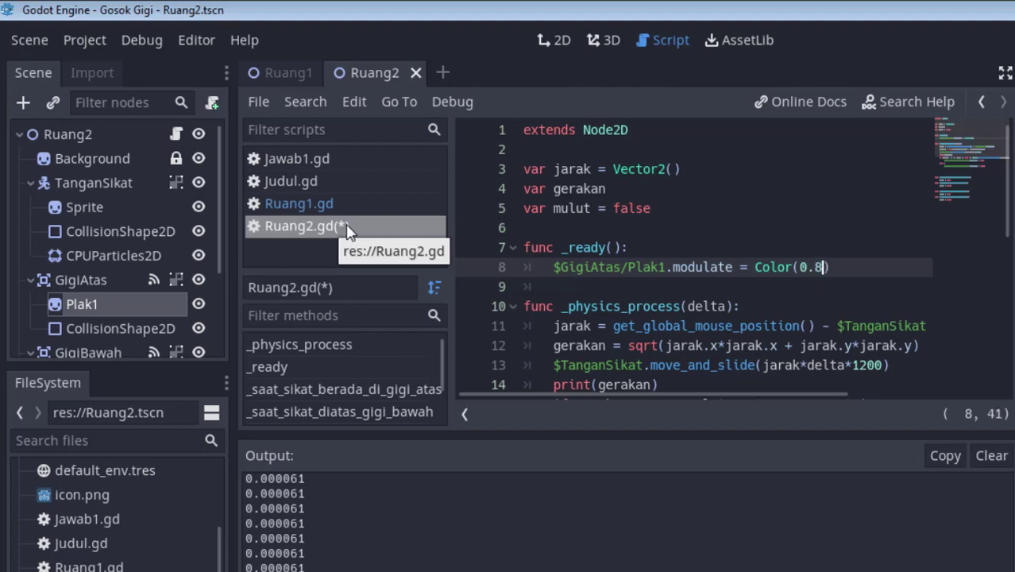
pyautogui.write(',')
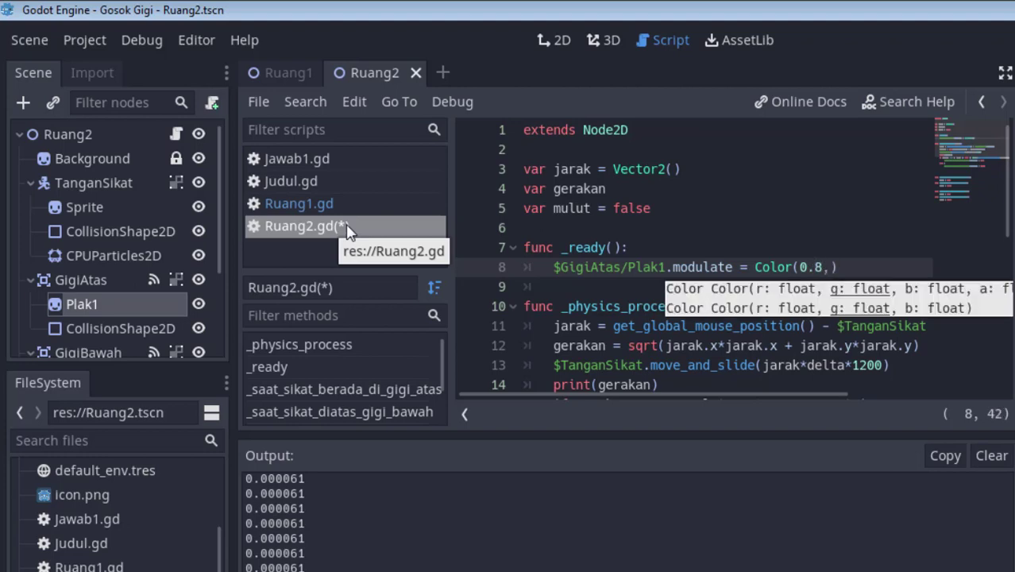
pyautogui.write('0.7')
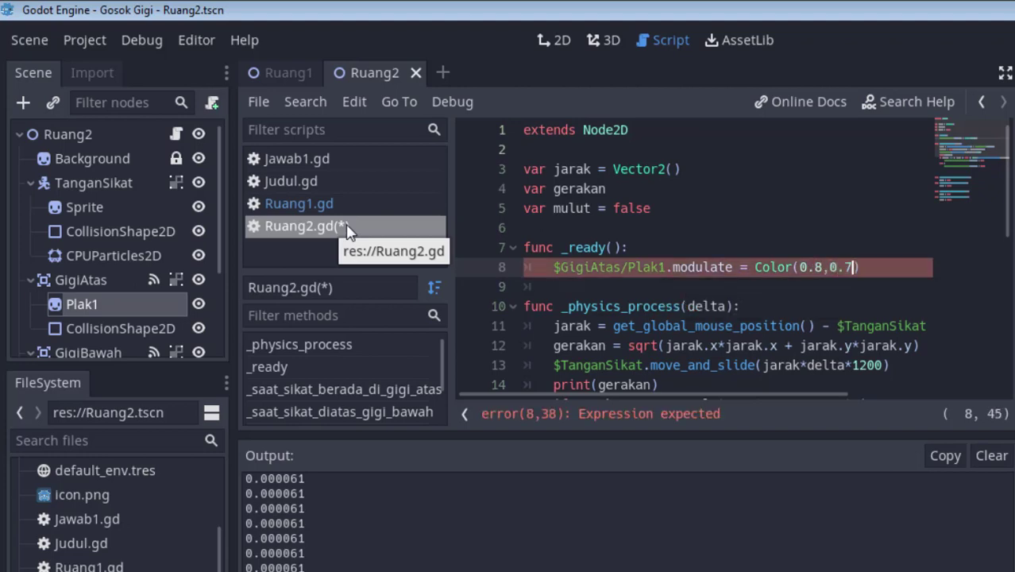
pyautogui.write(',0.')
pyautogui.write('7')
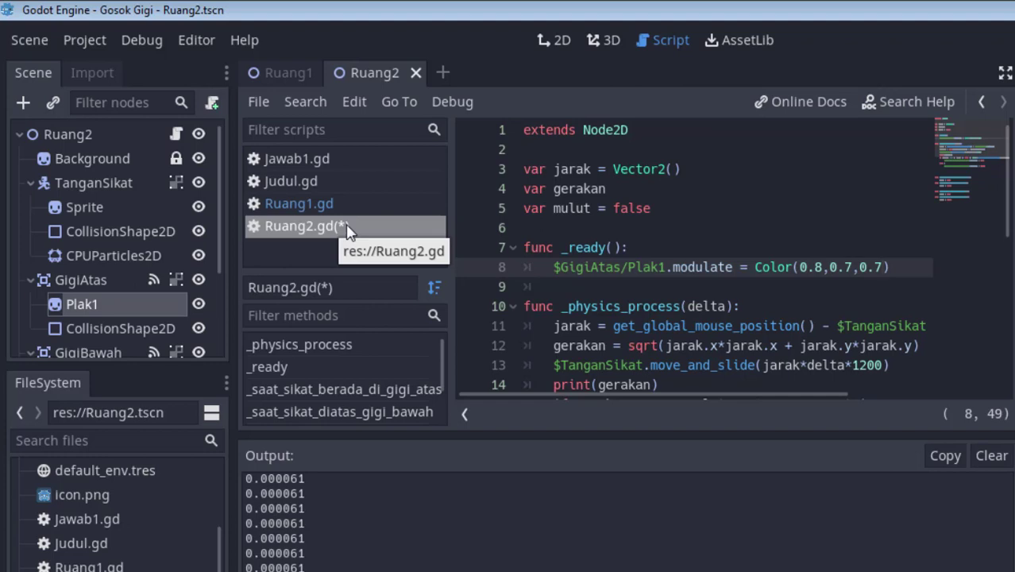
pyautogui.write(',')
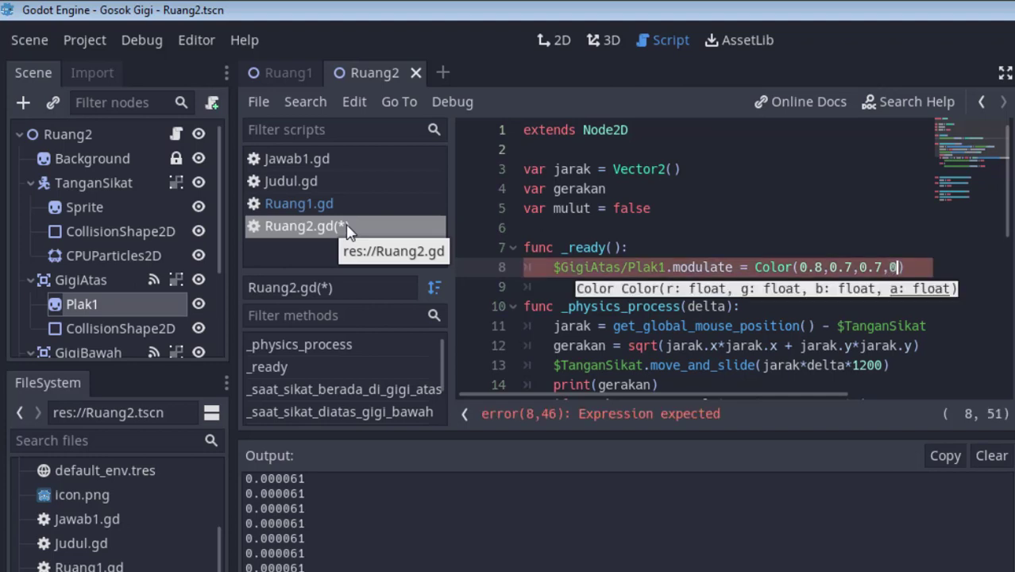
pyautogui.write('0.9')
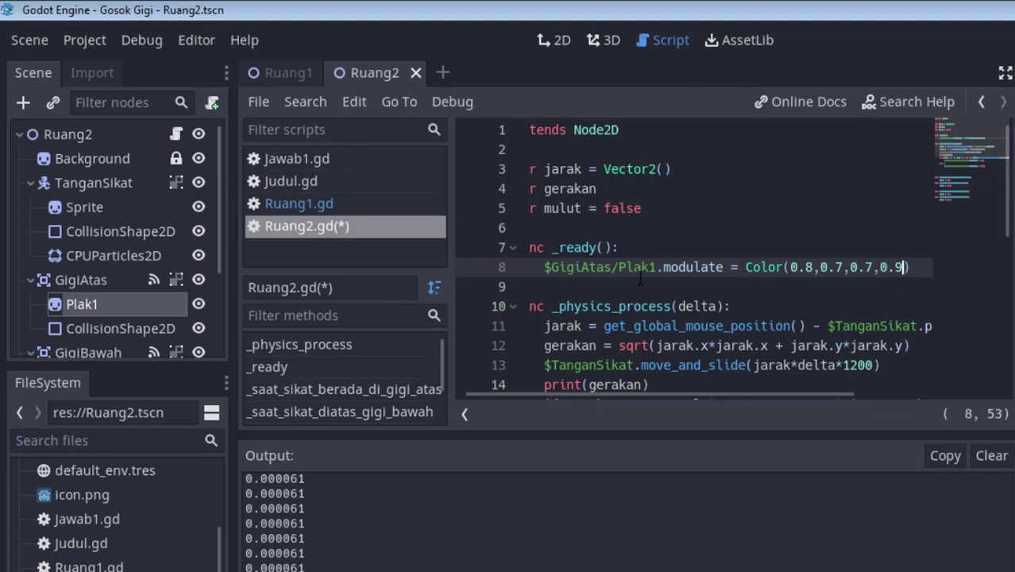
pyautogui.moveTo(545, 268)
pyautogui.mouseDown()
pyautogui.moveTo(944, 292)
pyautogui.moveTo(927, 265)
pyautogui.mouseUp()
pyautogui.hotkey('ctrl', 'c')
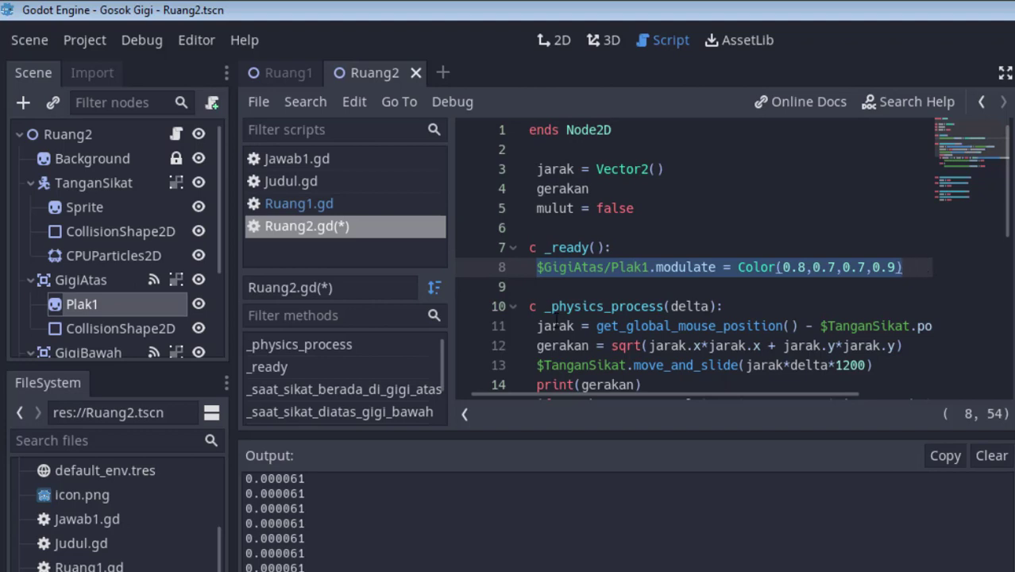
# - Paste the modulate line onto line 9, retarget it to $GigiBawah/Plak2, and add a blank line
pyautogui.click(548, 286)
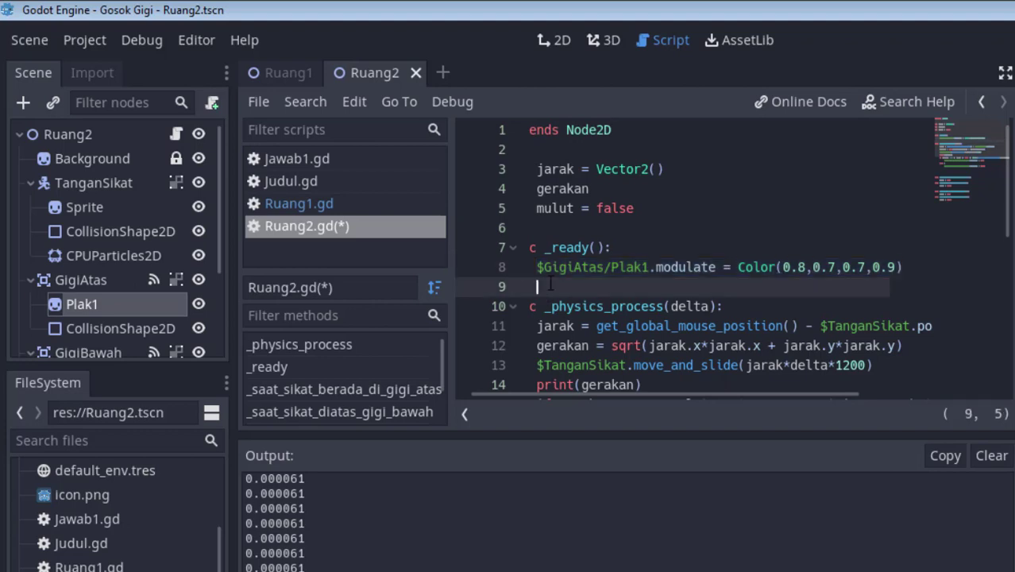
pyautogui.hotkey('ctrl', 'v')
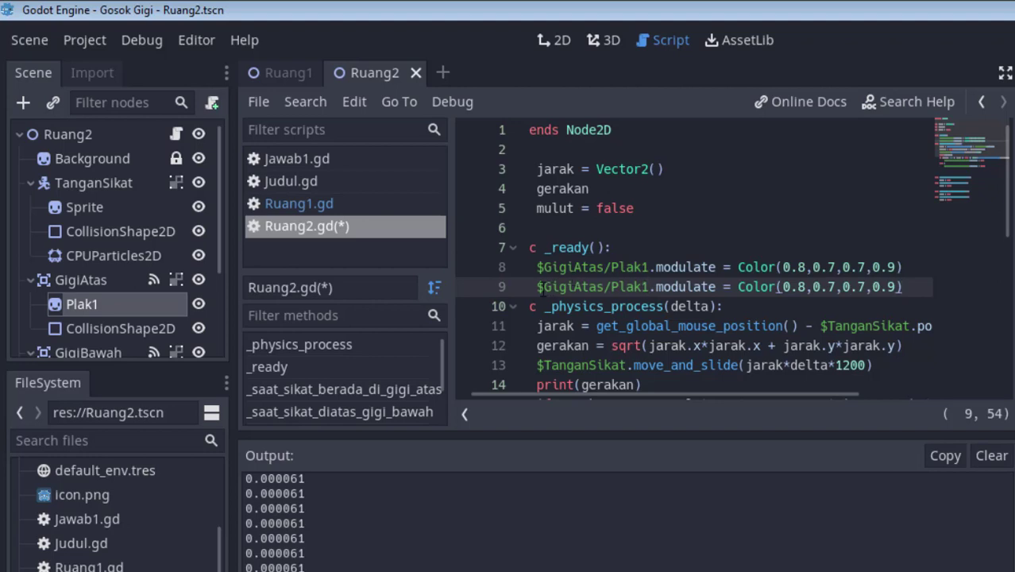
pyautogui.moveTo(542, 287); pyautogui.dragTo(650, 287)
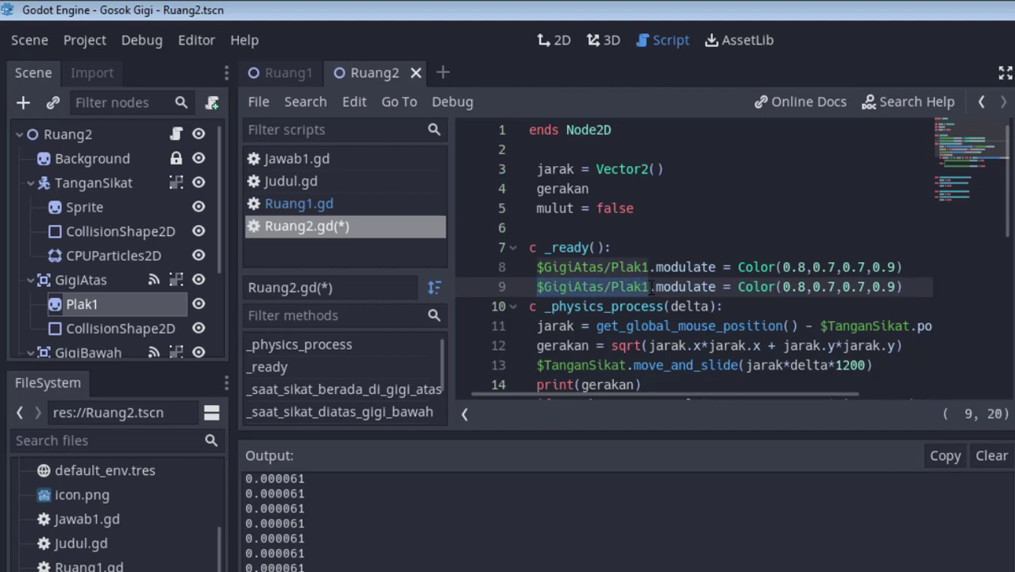
pyautogui.press('BackSpace')
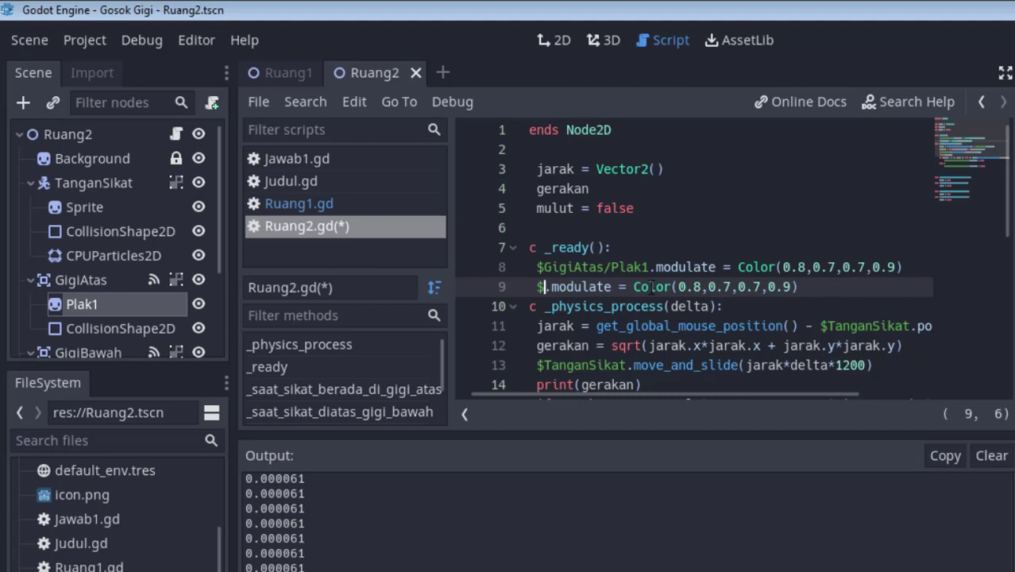
pyautogui.press('BackSpace')
pyautogui.write('$')
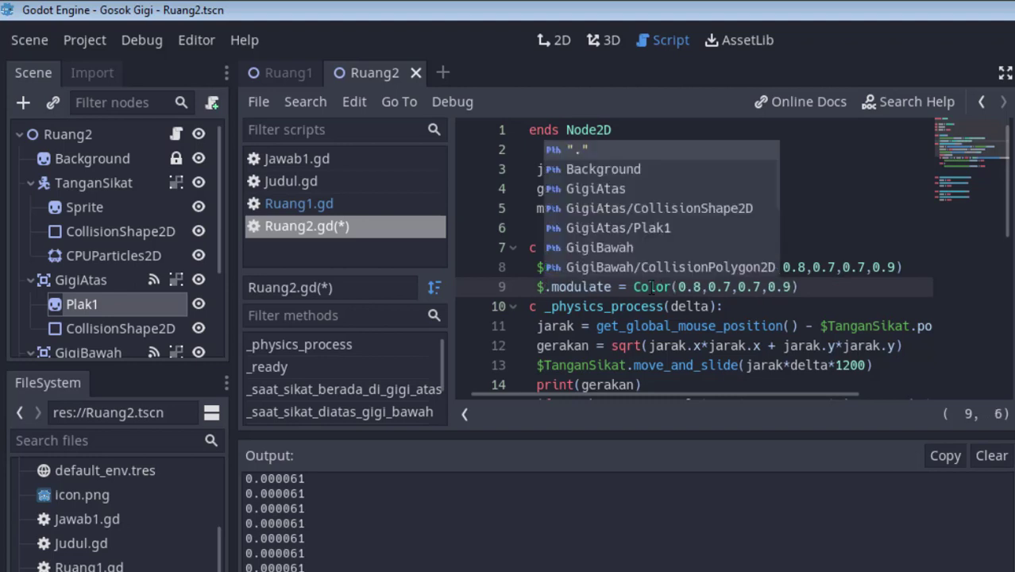
pyautogui.press('Down')
pyautogui.press('Down')
pyautogui.press('Down')
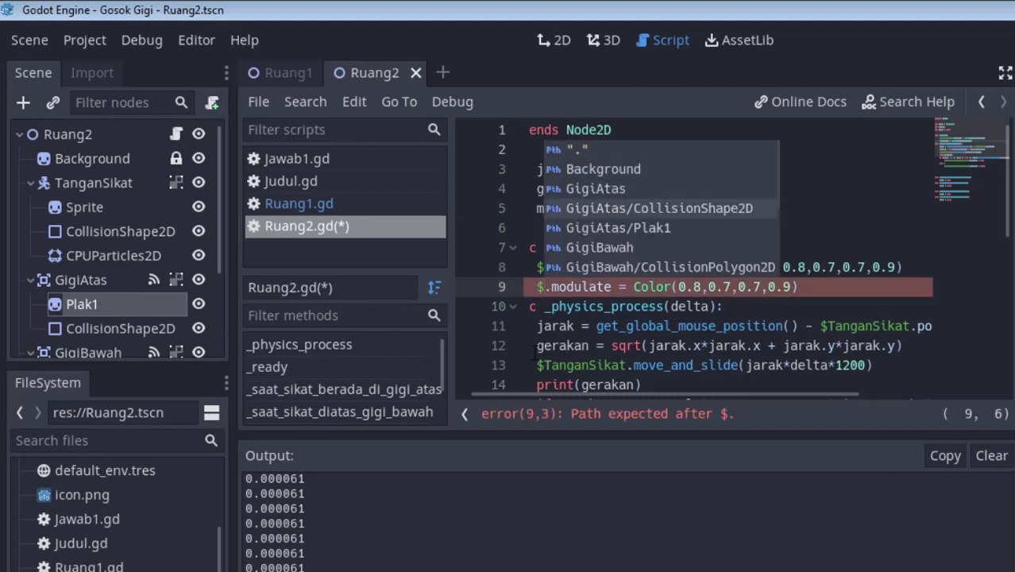
pyautogui.press('Down')
pyautogui.press('Down')
pyautogui.press('Down')
pyautogui.press('Down')
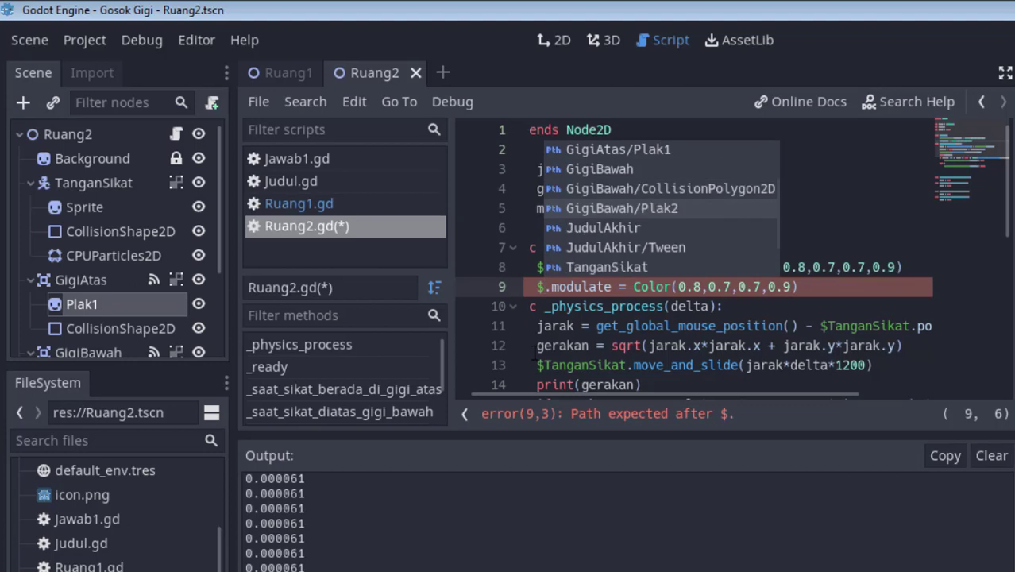
pyautogui.press('Return')
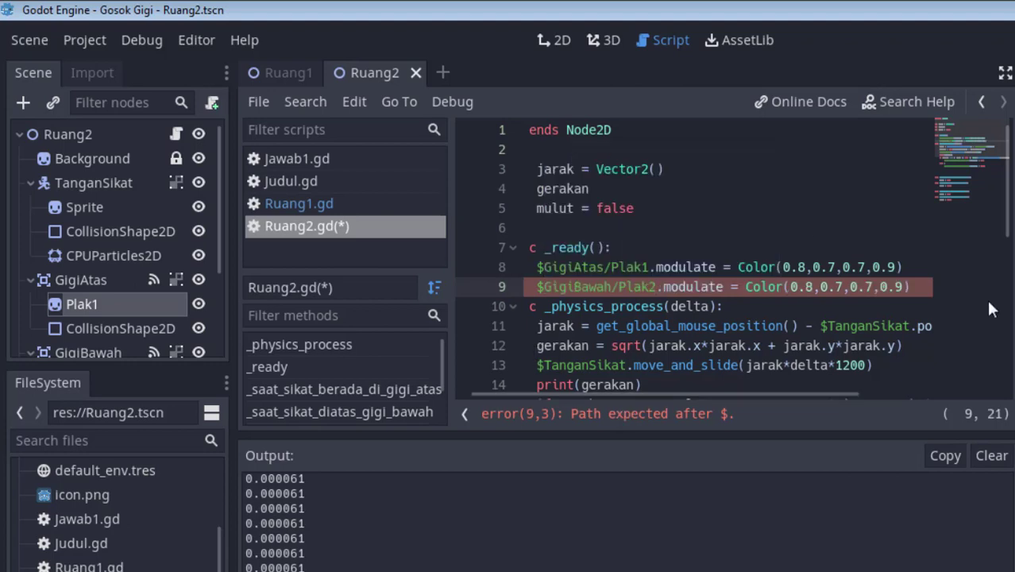
pyautogui.click(918, 287)
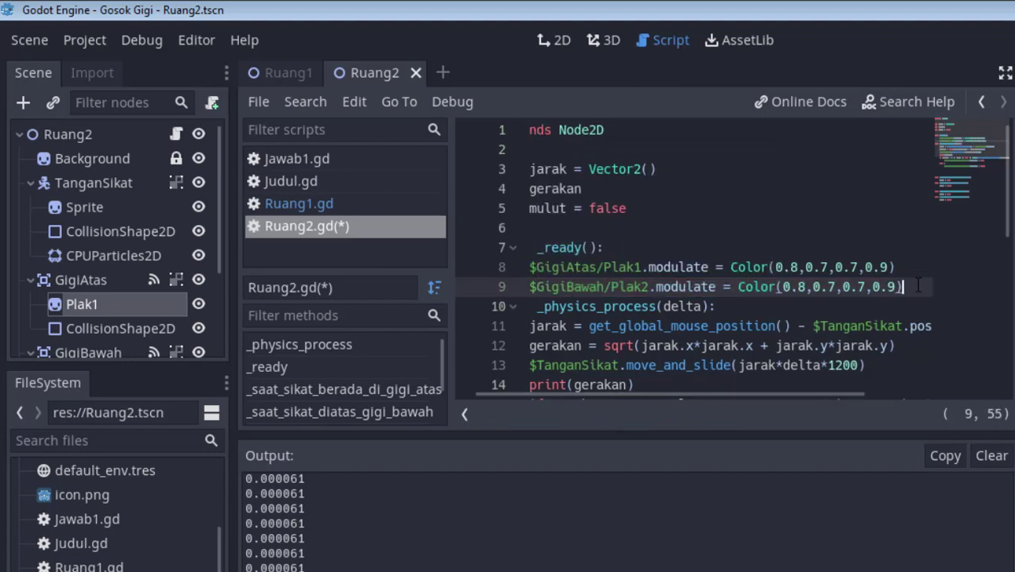
pyautogui.press('Return')
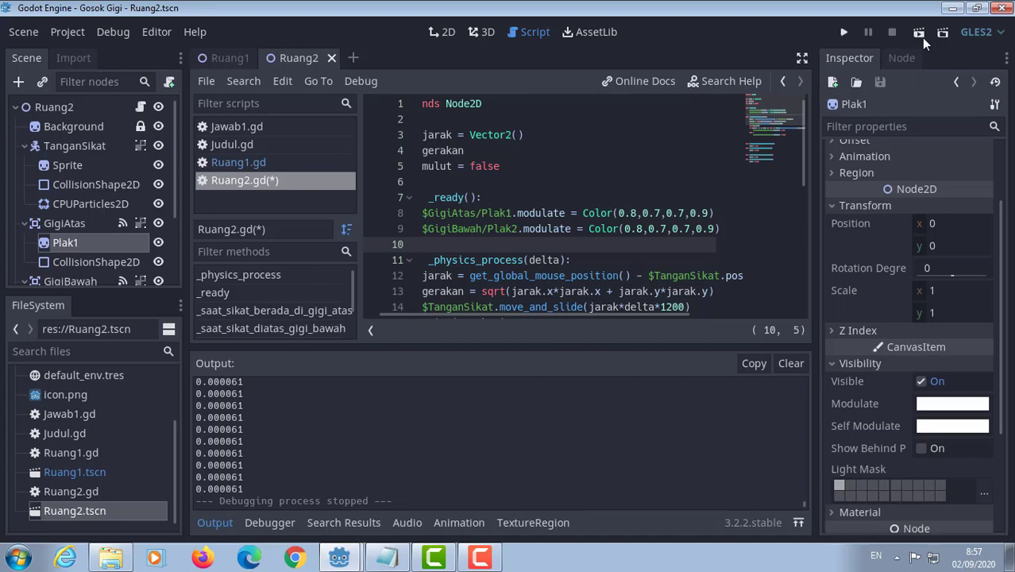
# - Save and run the scene to check the tinted plaque, then stop the game
pyautogui.click(921, 37)
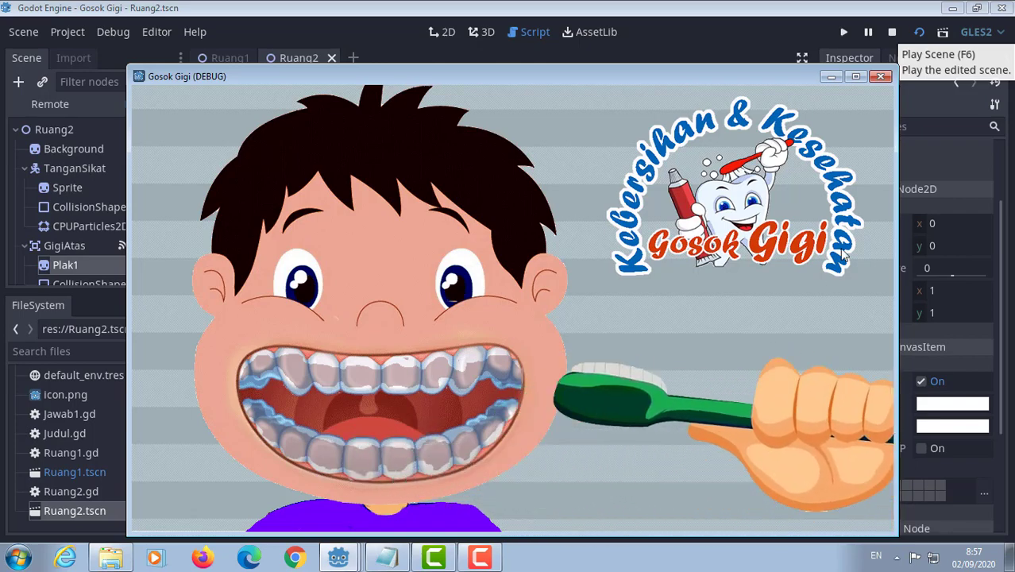
pyautogui.click(880, 76)
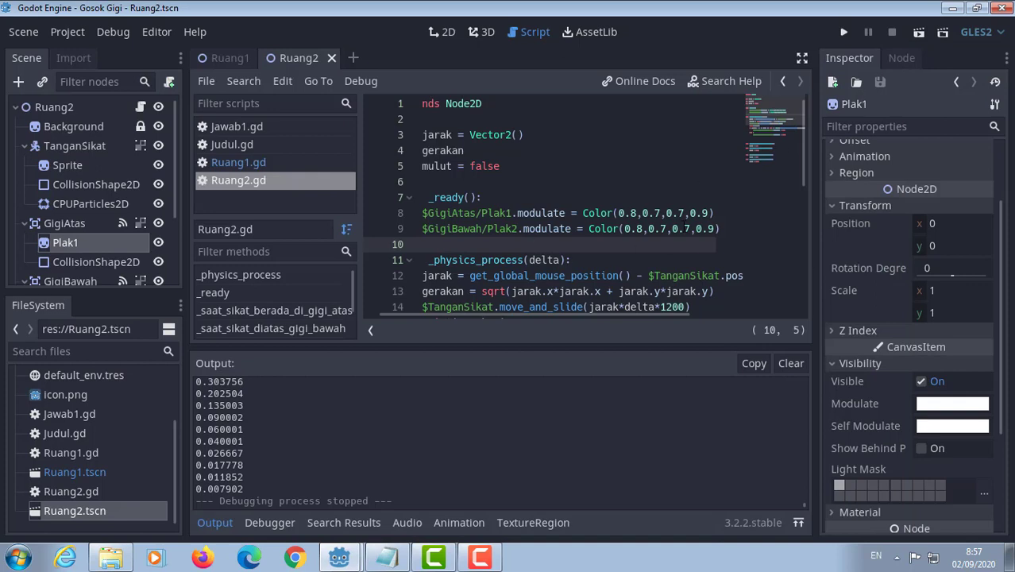
# - Scroll through the script, then switch to the 2D view of the Ruang2 scene
pyautogui.scroll(-2, 684, 226)
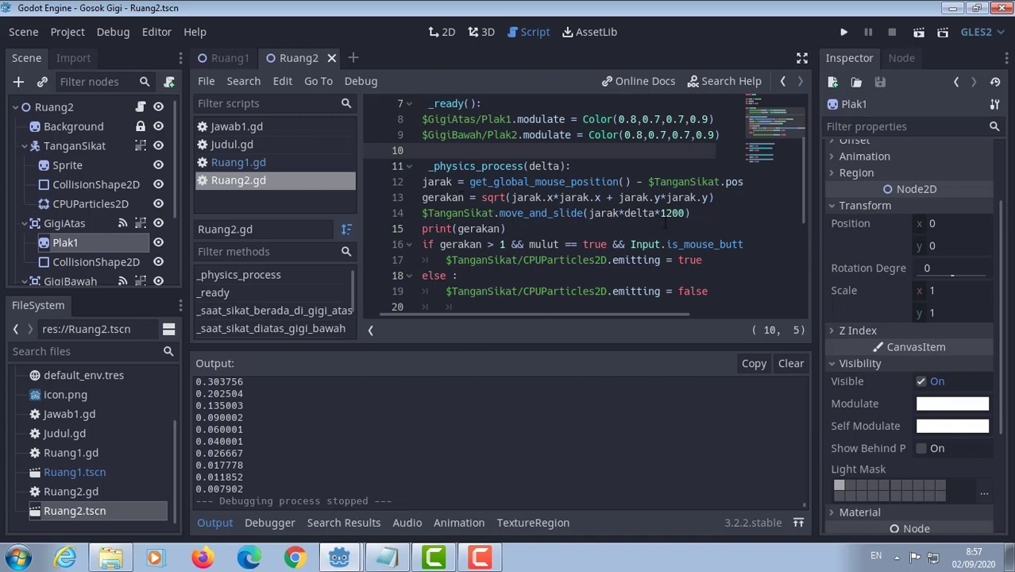
pyautogui.scroll(2, 618, 235)
pyautogui.scroll(-1, 621, 236)
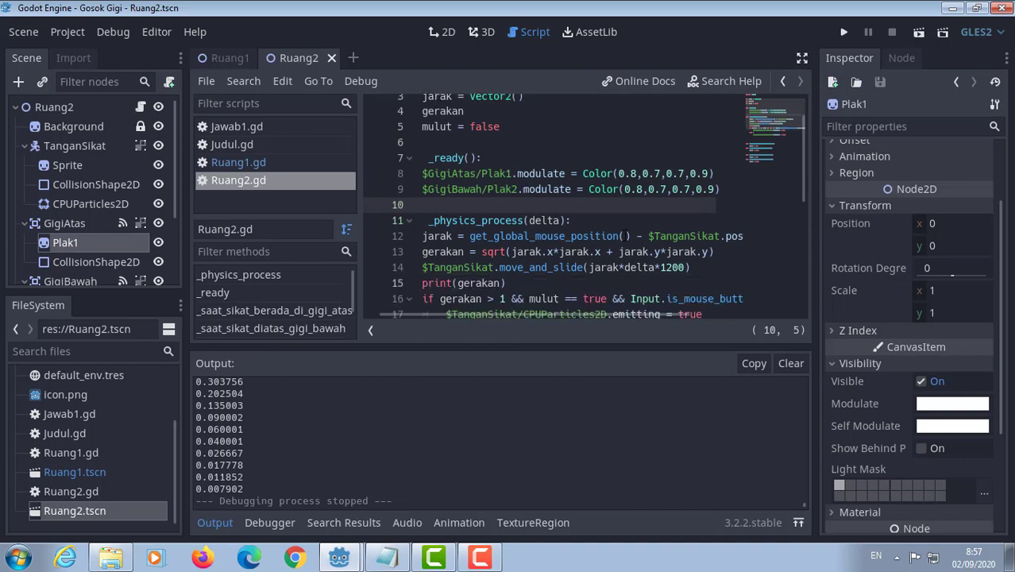
pyautogui.scroll(-1, 666, 208)
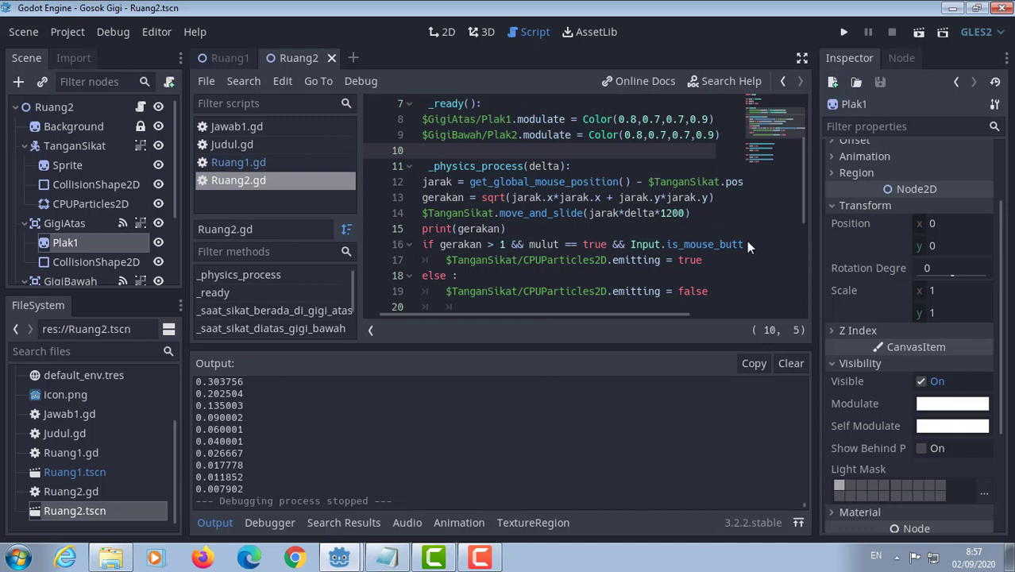
pyautogui.scroll(-2, 747, 247)
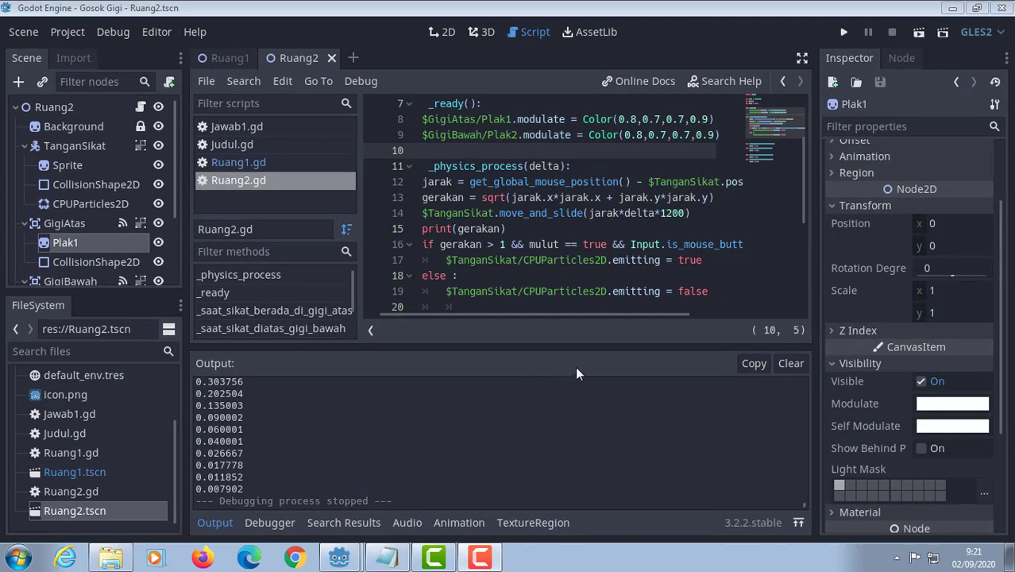
pyautogui.click(448, 34)
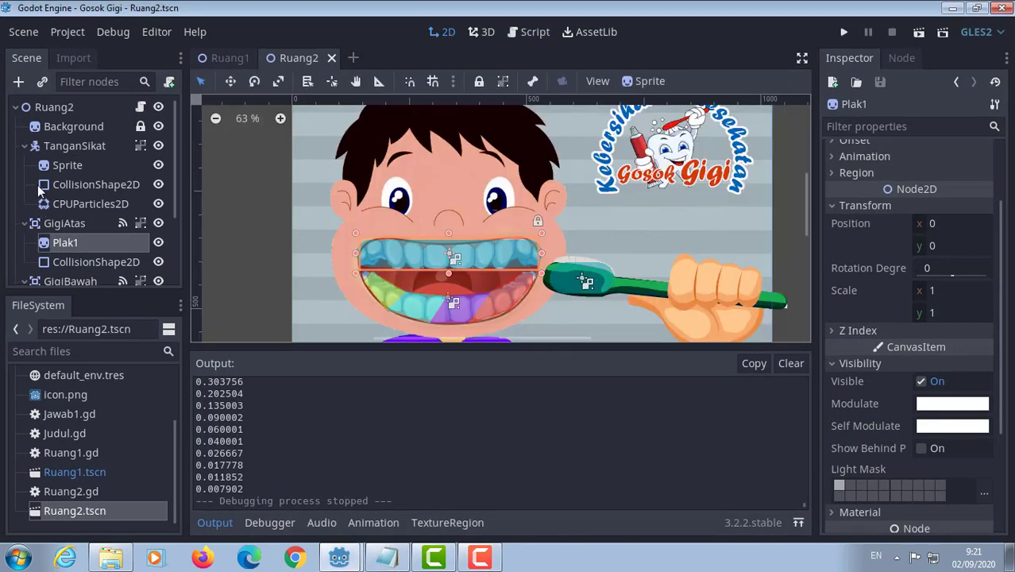
# - Add an Area2D node to Ruang2 and rename it Kuman
pyautogui.click(52, 108)
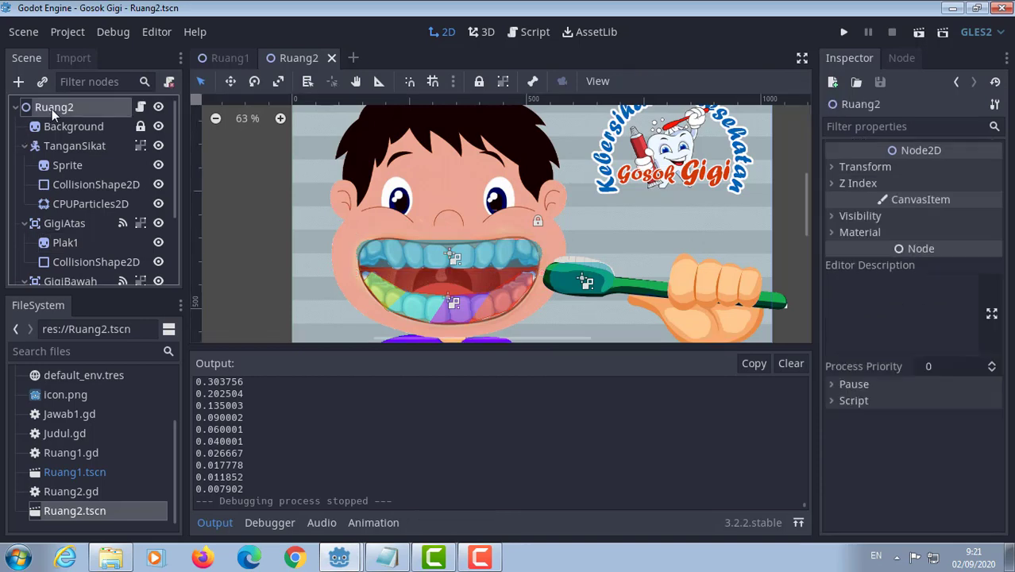
pyautogui.click(20, 82)
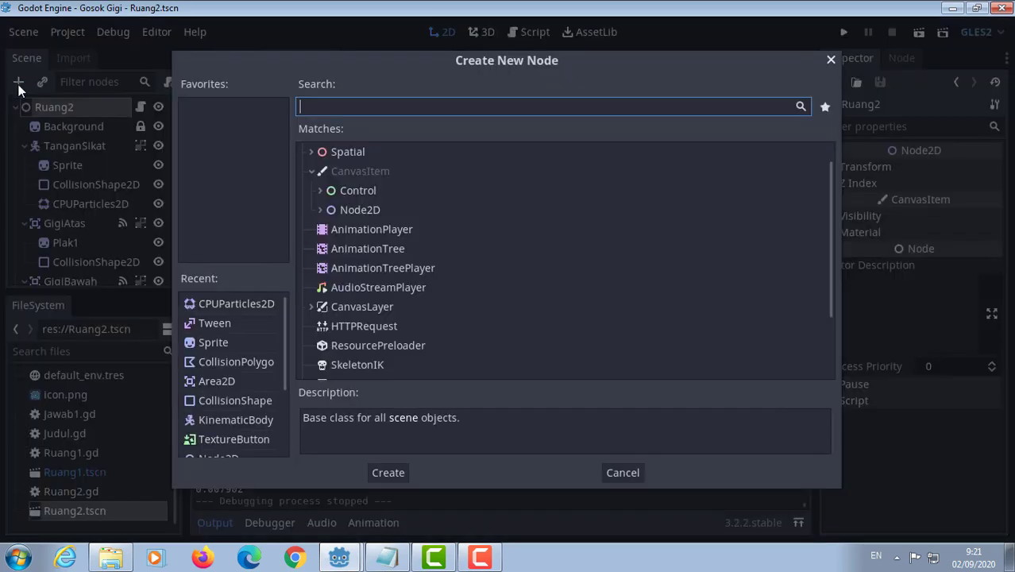
pyautogui.doubleClick(216, 382)
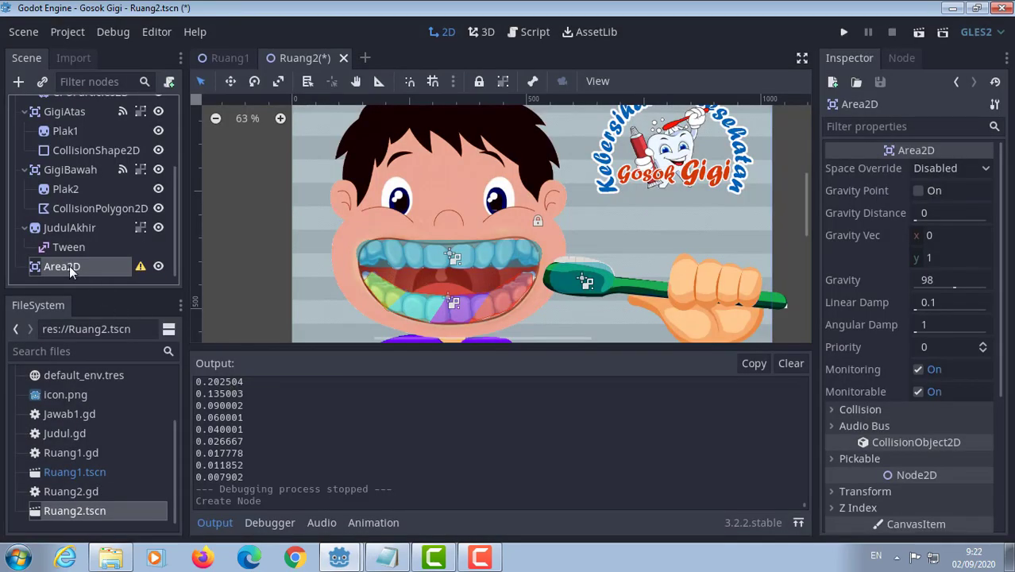
pyautogui.click(69, 266)
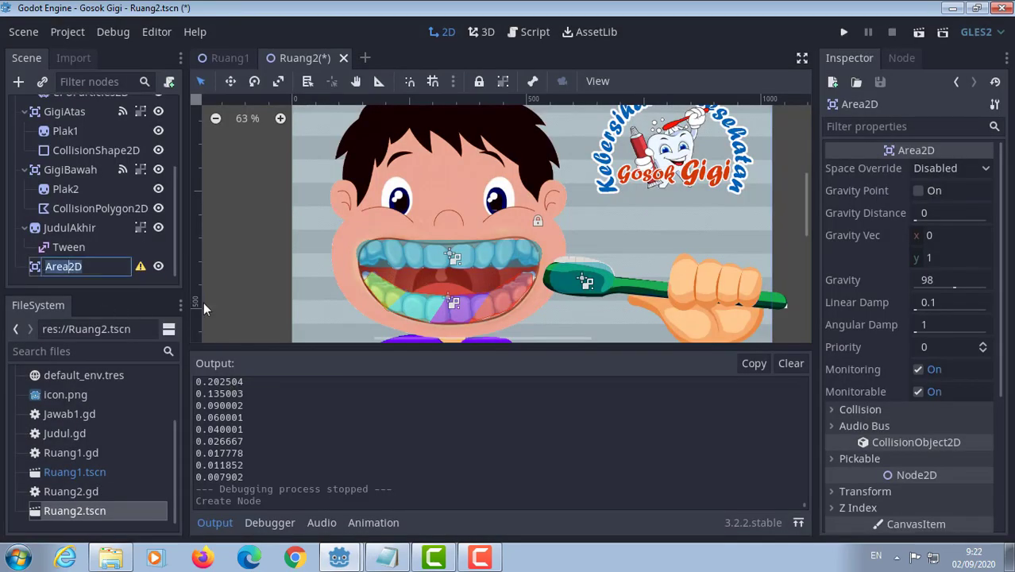
pyautogui.write('Kuman')
pyautogui.press('Return')
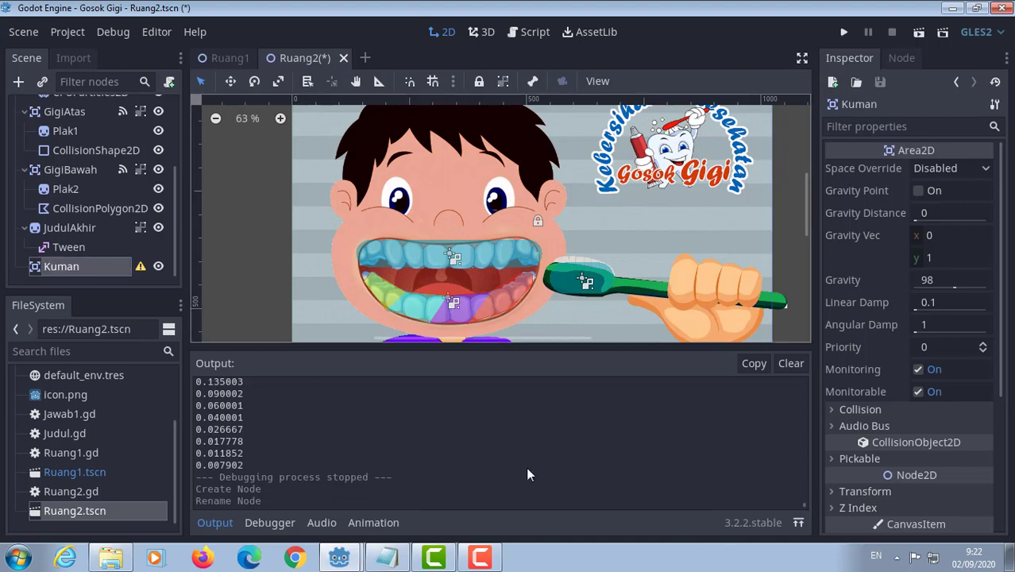
# - Give Kuman a Sprite child, then start adding another child node to Kuman
pyautogui.click(41, 270)
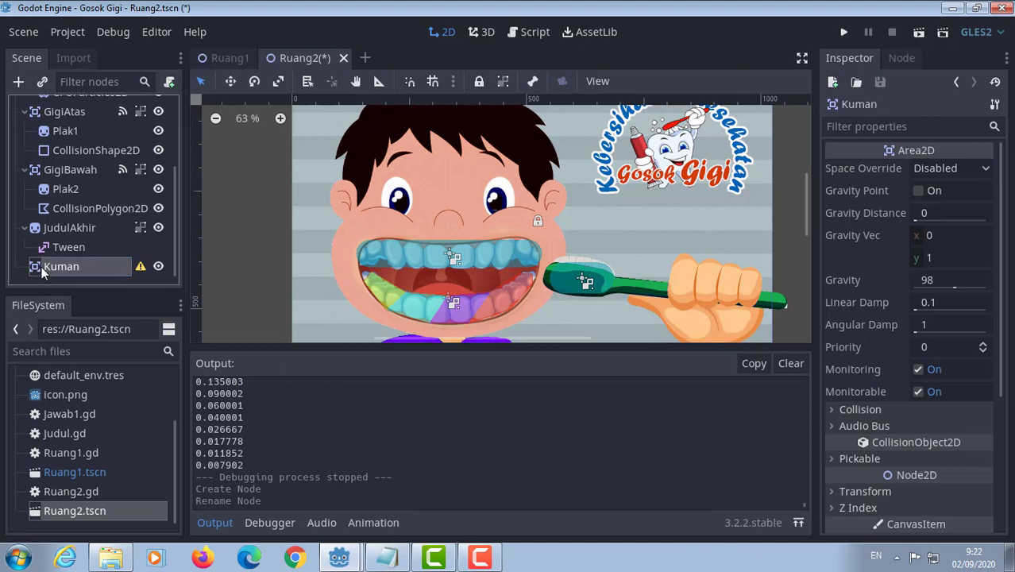
pyautogui.click(18, 83)
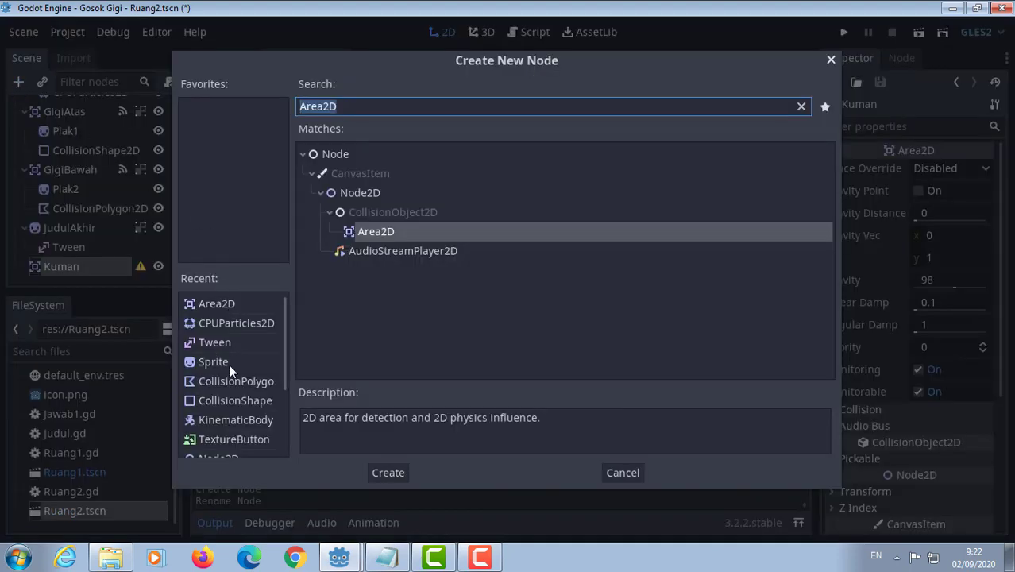
pyautogui.doubleClick(229, 364)
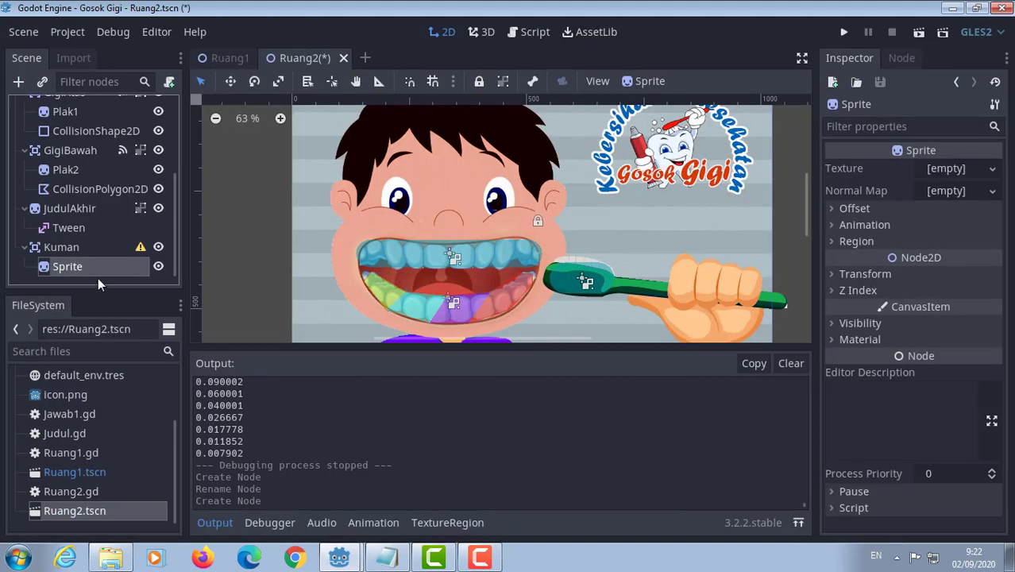
pyautogui.click(56, 249)
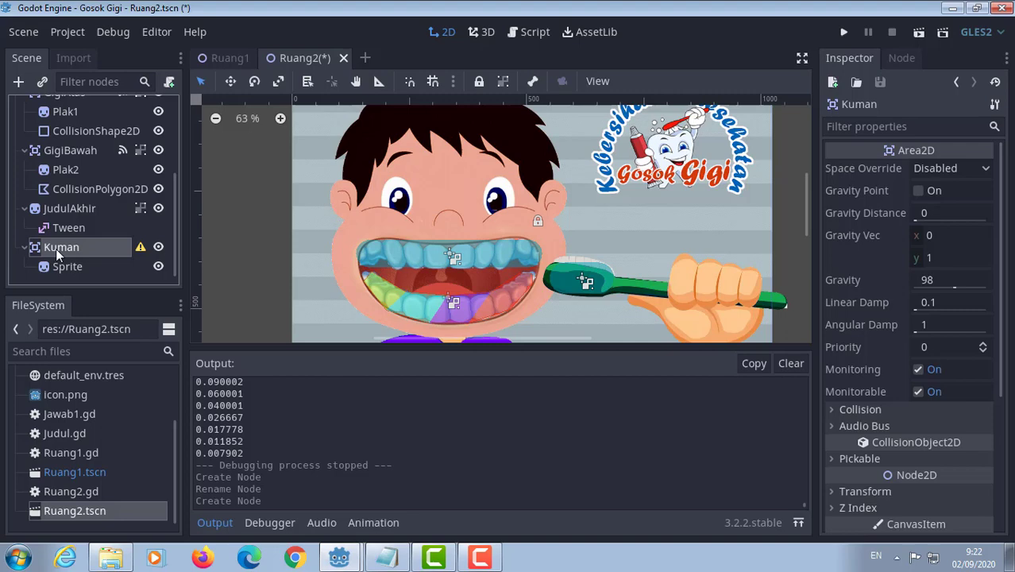
pyautogui.click(19, 83)
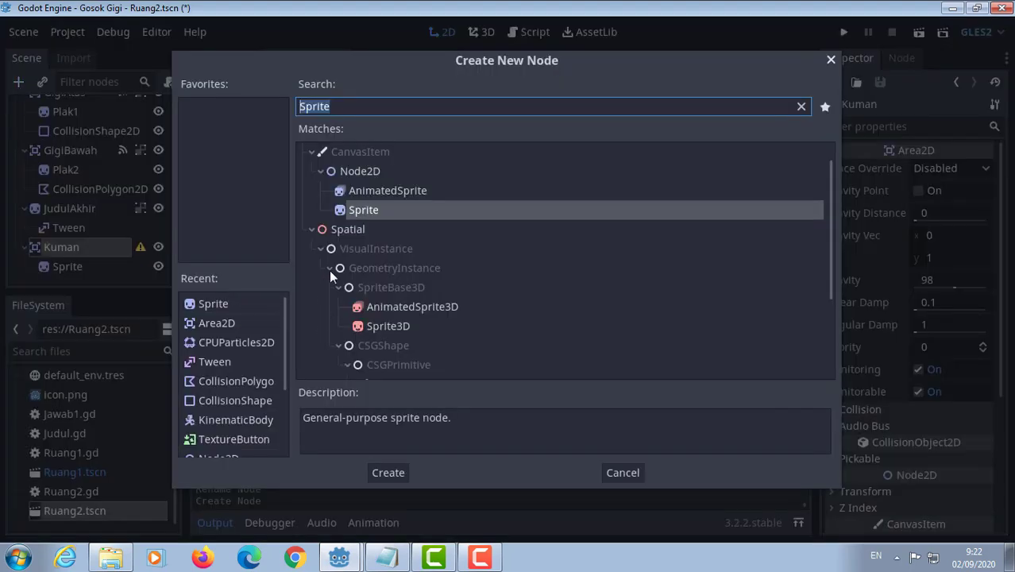
# - Add a CollisionShape2D under Kuman and set its Shape to a new CircleShape2D
pyautogui.doubleClick(250, 400)
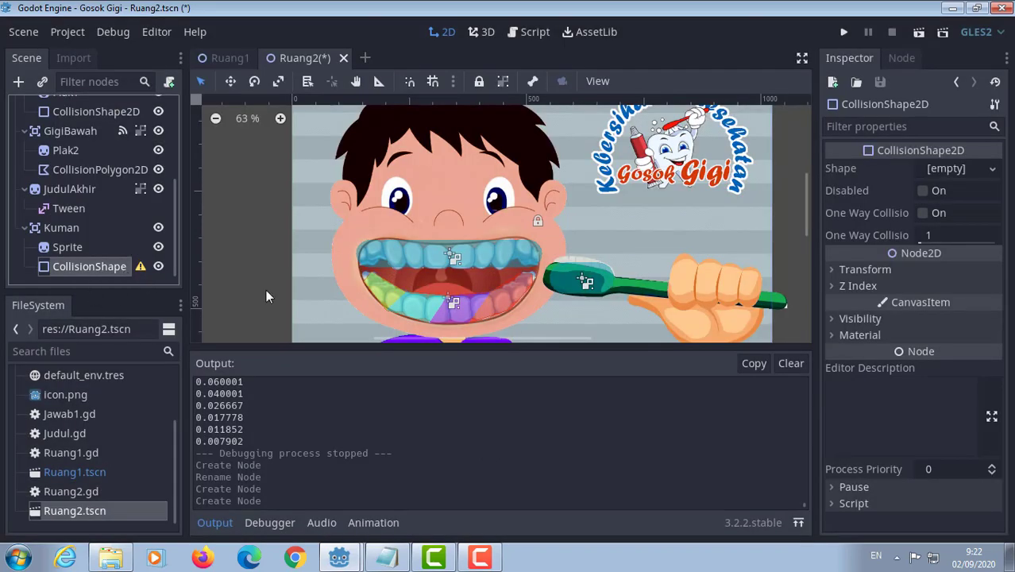
pyautogui.click(943, 171)
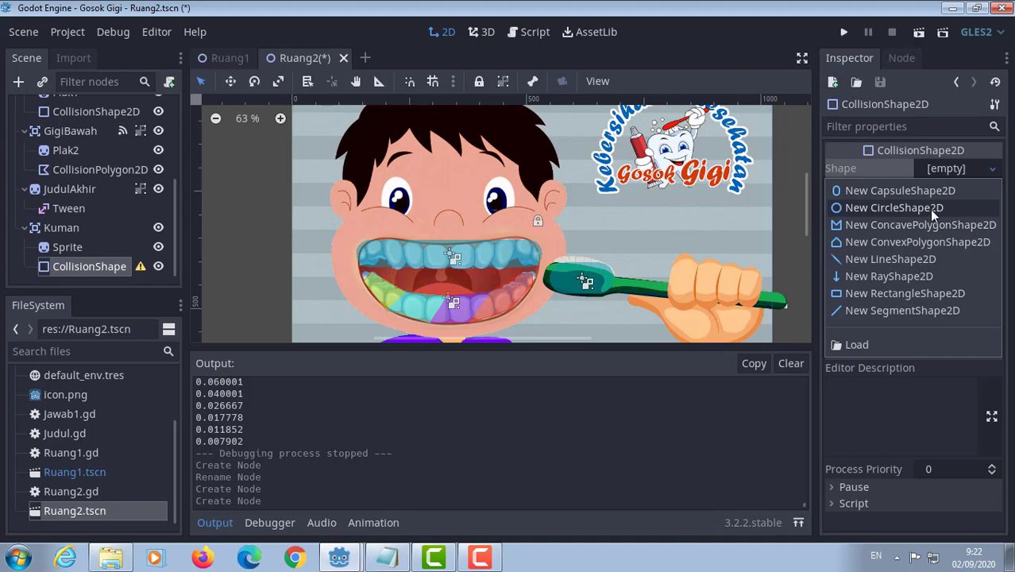
pyautogui.click(932, 208)
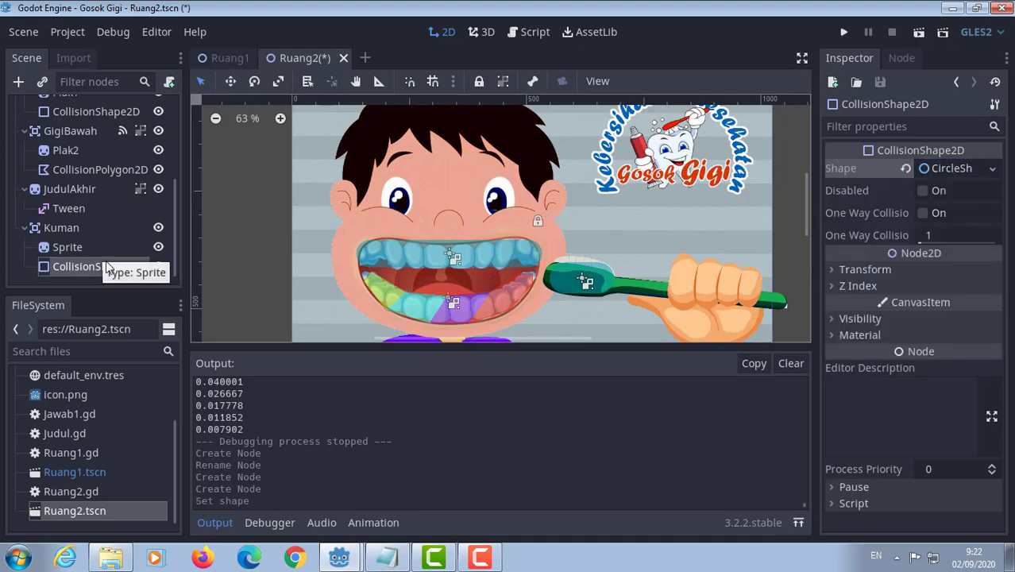
pyautogui.click(77, 252)
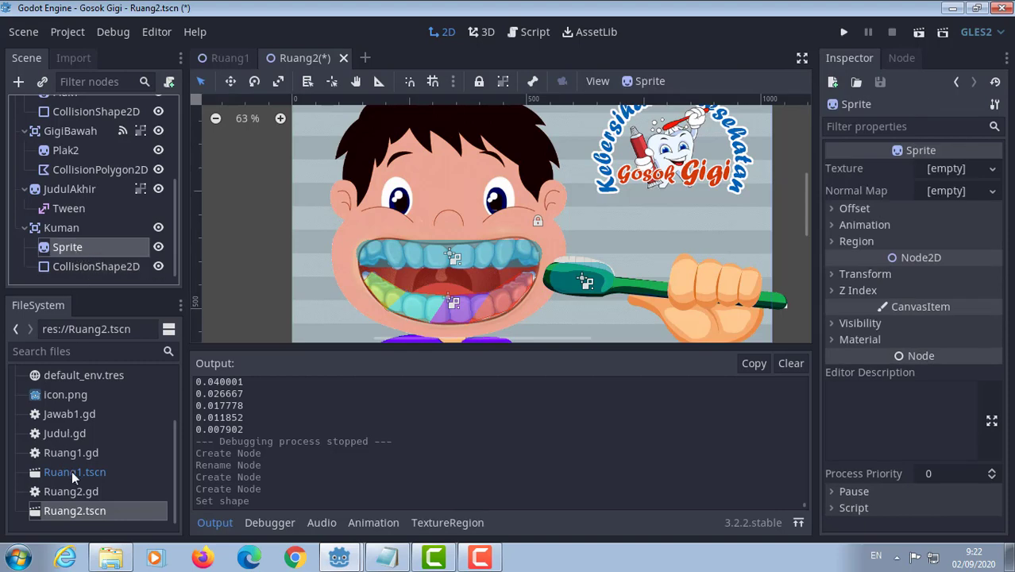
# - Locate k9.png in the Gambar folder and drag it into the Sprite's Texture field
pyautogui.scroll(4, 113, 454)
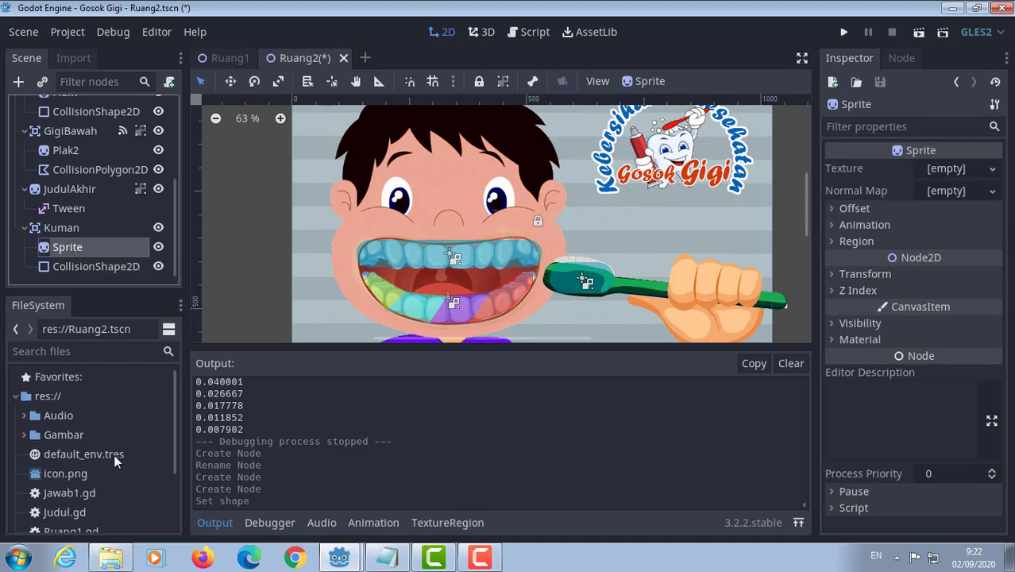
pyautogui.click(25, 435)
pyautogui.scroll(-2, 100, 466)
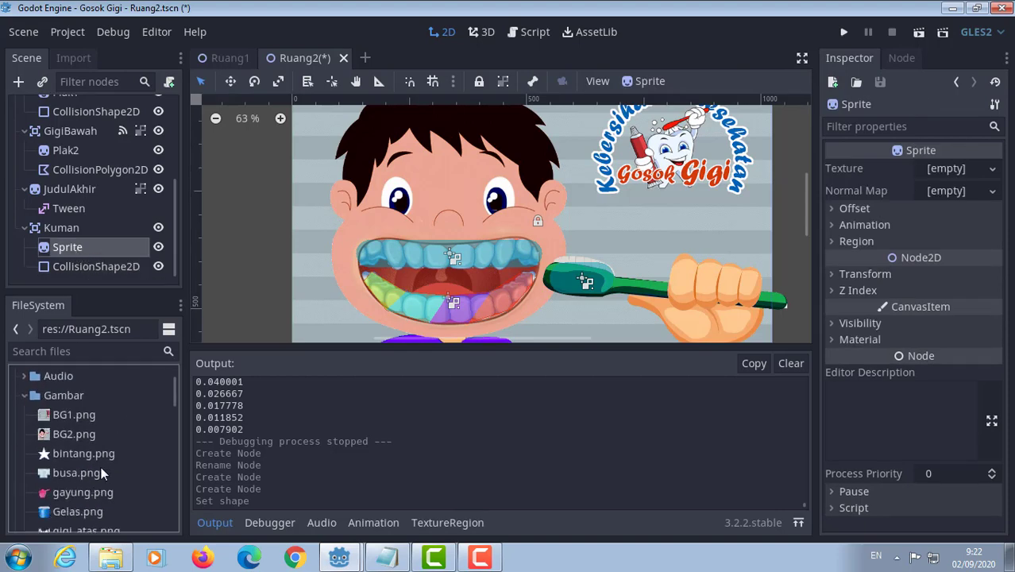
pyautogui.scroll(-3, 59, 440)
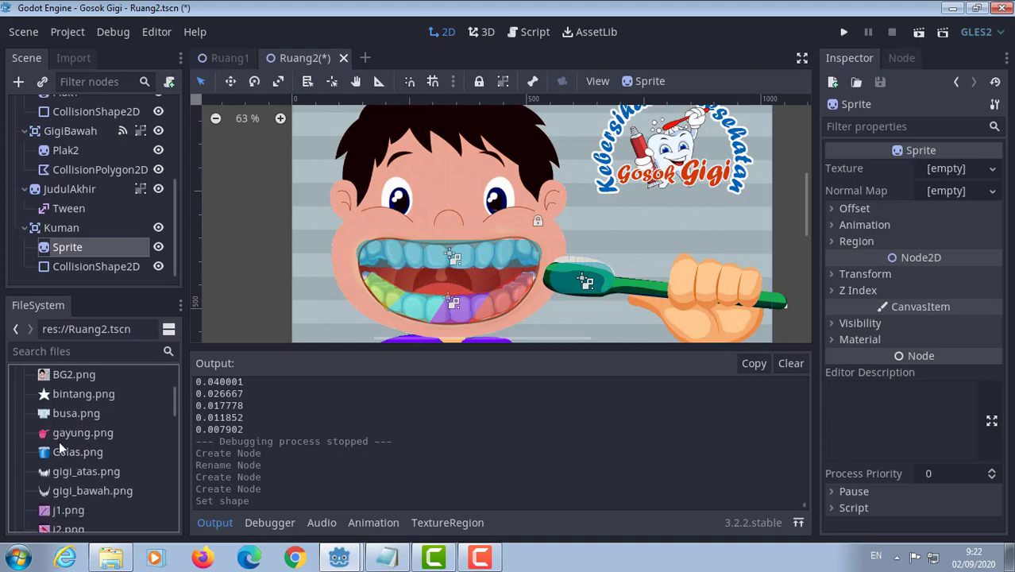
pyautogui.scroll(3, 58, 441)
pyautogui.scroll(-2, 59, 441)
pyautogui.scroll(-5, 58, 441)
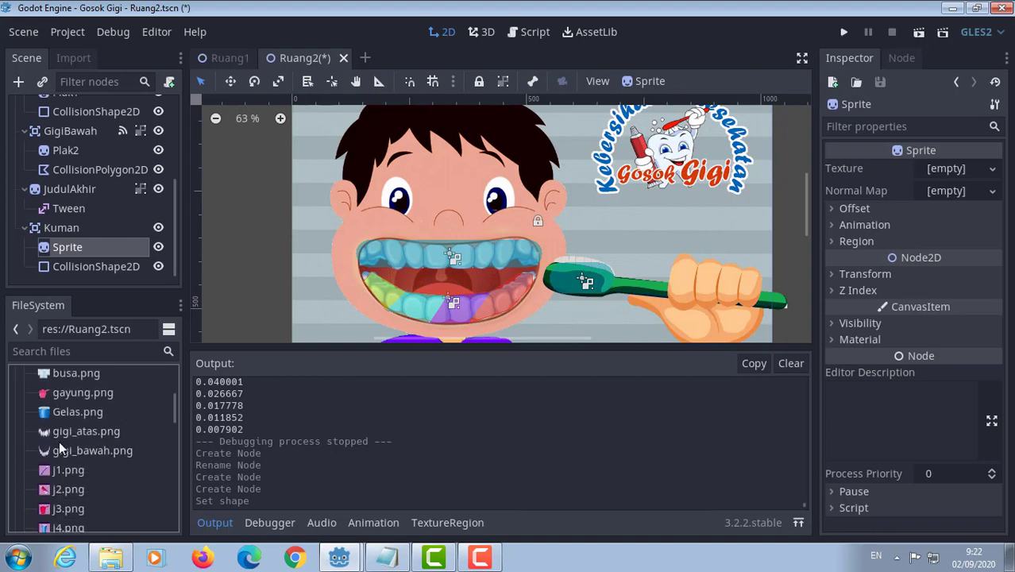
pyautogui.scroll(-4, 59, 441)
pyautogui.scroll(-3, 59, 441)
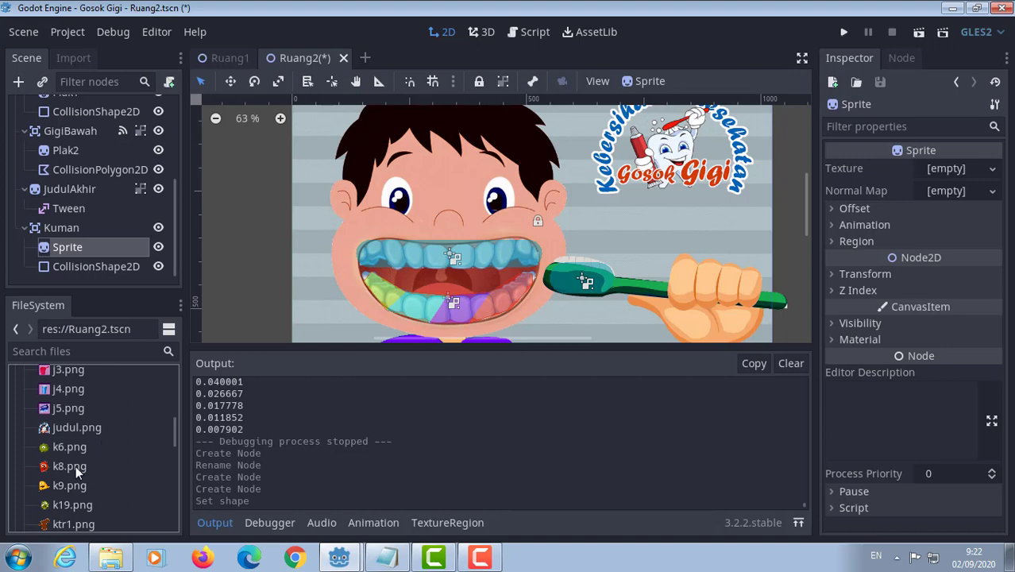
pyautogui.click(72, 466)
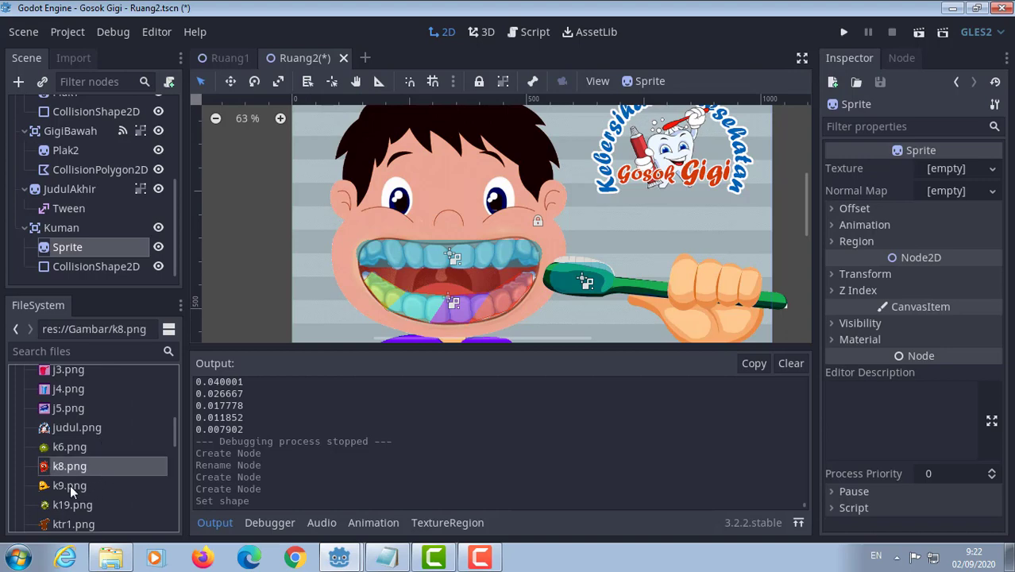
pyautogui.click(70, 488)
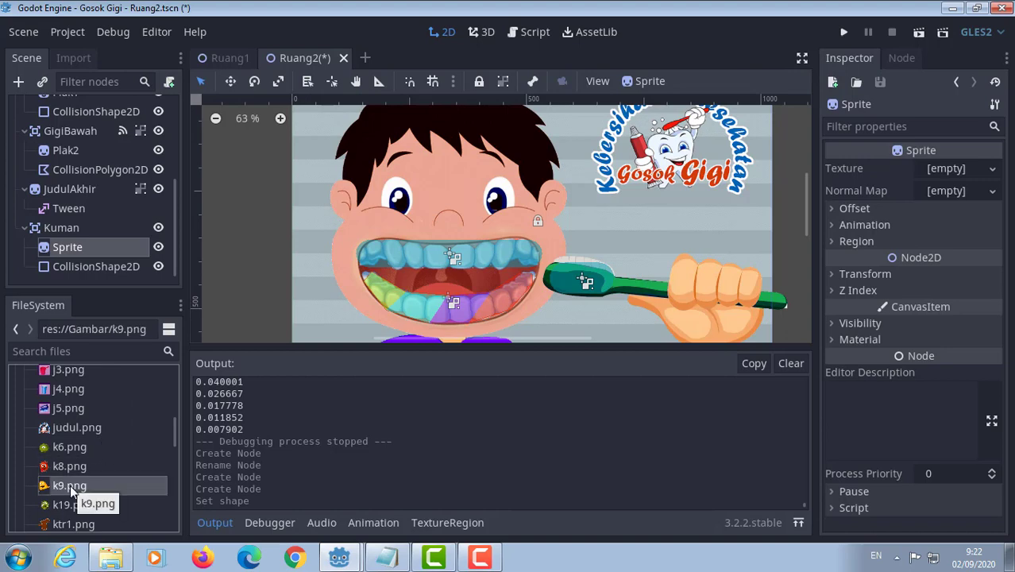
pyautogui.moveTo(70, 490); pyautogui.dragTo(951, 179)
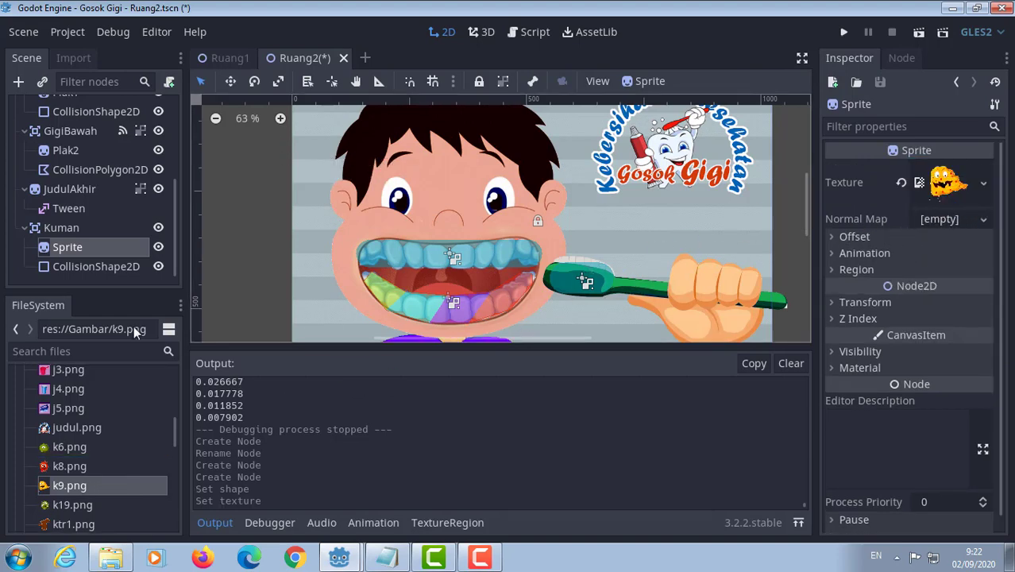
# - Frame and zoom on the germ, then drag the collision circle's radius out over its body
pyautogui.press('f')
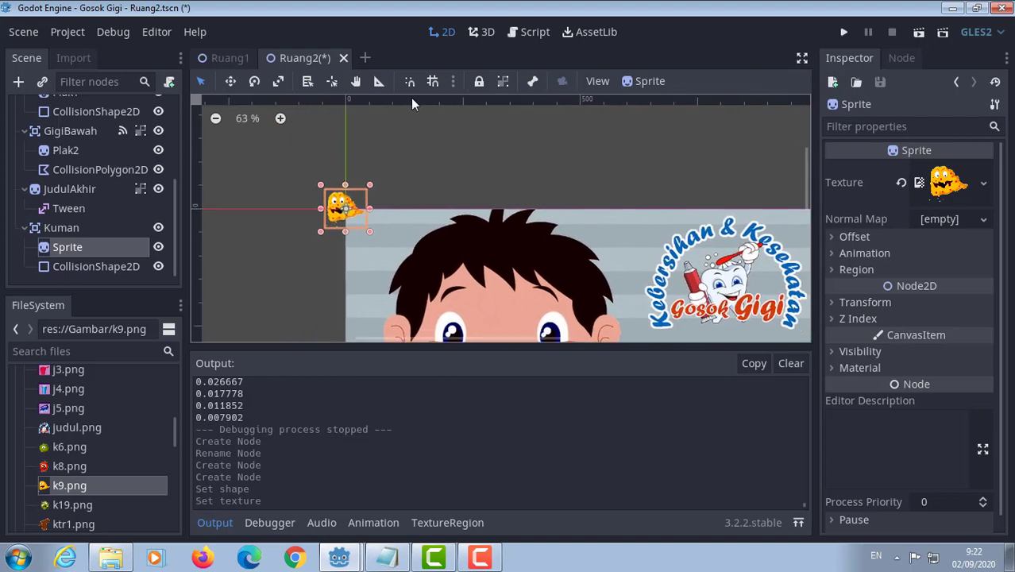
pyautogui.scroll(5, 329, 224)
pyautogui.scroll(5, 330, 224)
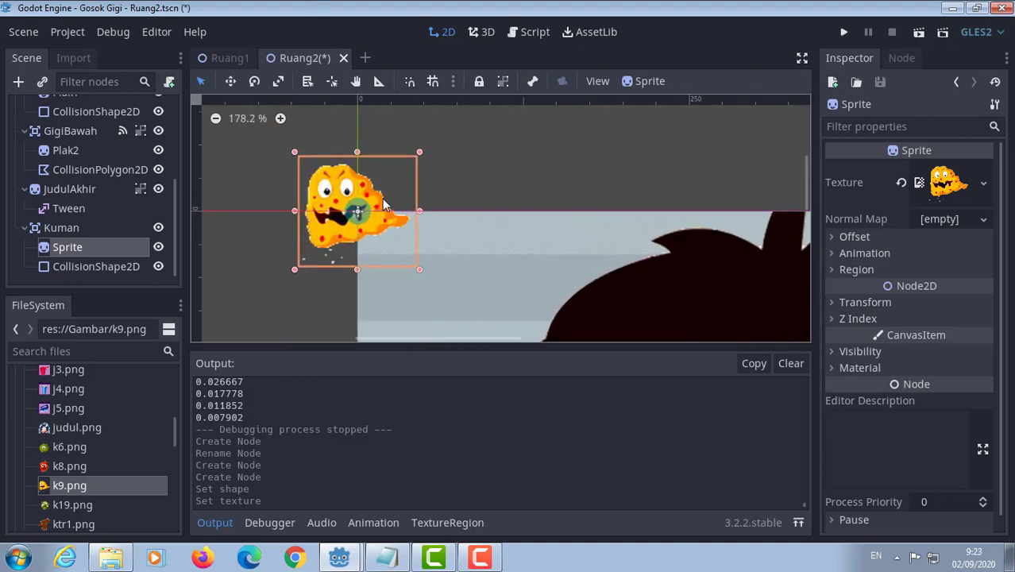
pyautogui.scroll(4, 317, 215)
pyautogui.scroll(2, 309, 208)
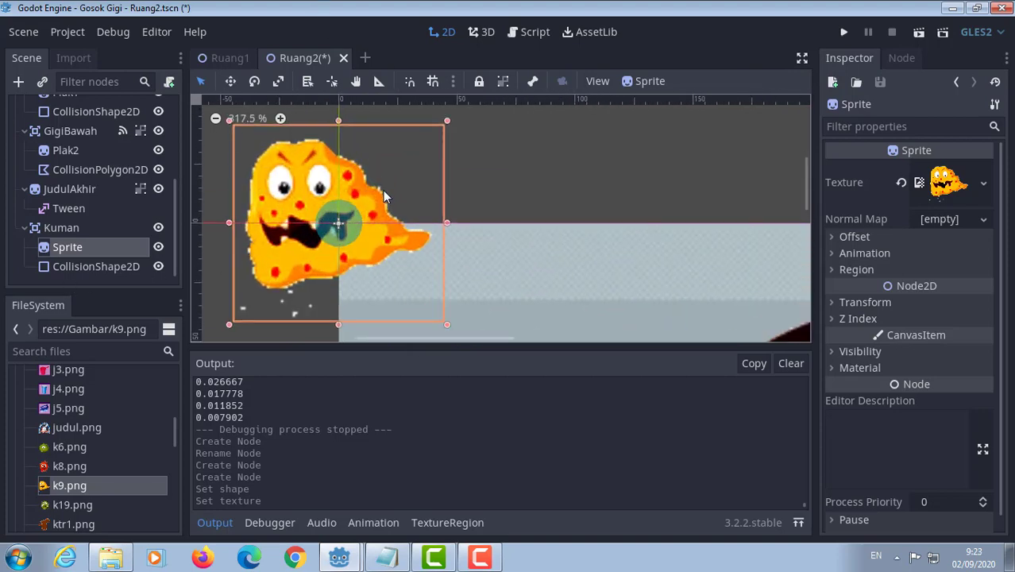
pyautogui.click(346, 229)
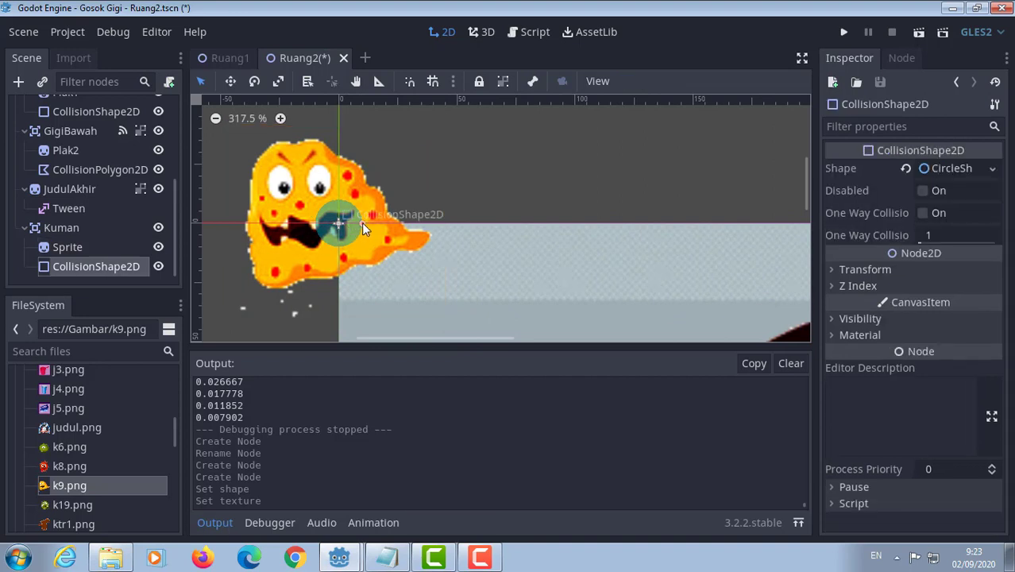
pyautogui.moveTo(359, 225)
pyautogui.mouseDown()
pyautogui.moveTo(377, 225)
pyautogui.moveTo(362, 220)
pyautogui.moveTo(371, 235)
pyautogui.mouseUp()
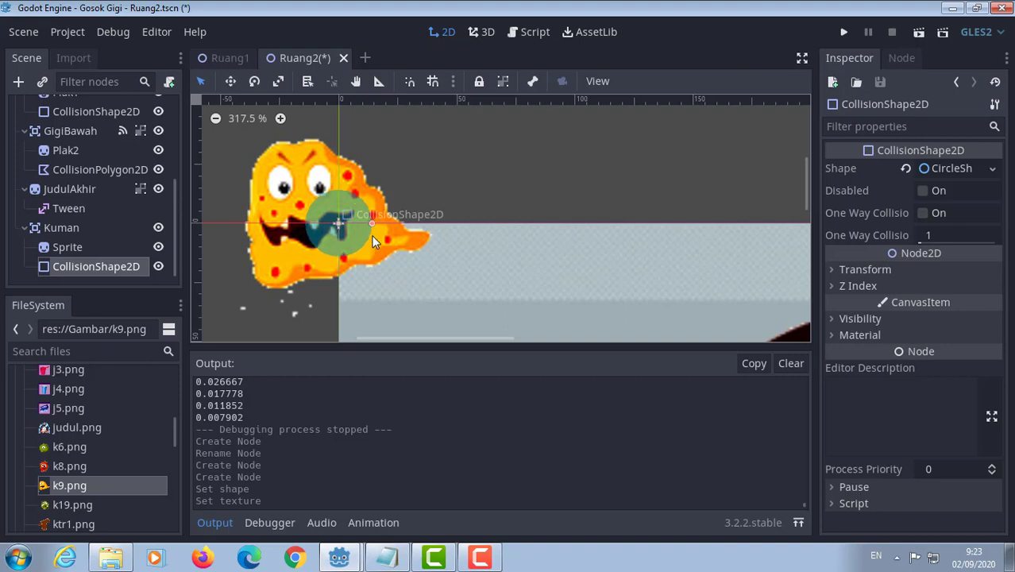
pyautogui.moveTo(371, 234); pyautogui.dragTo(375, 242)
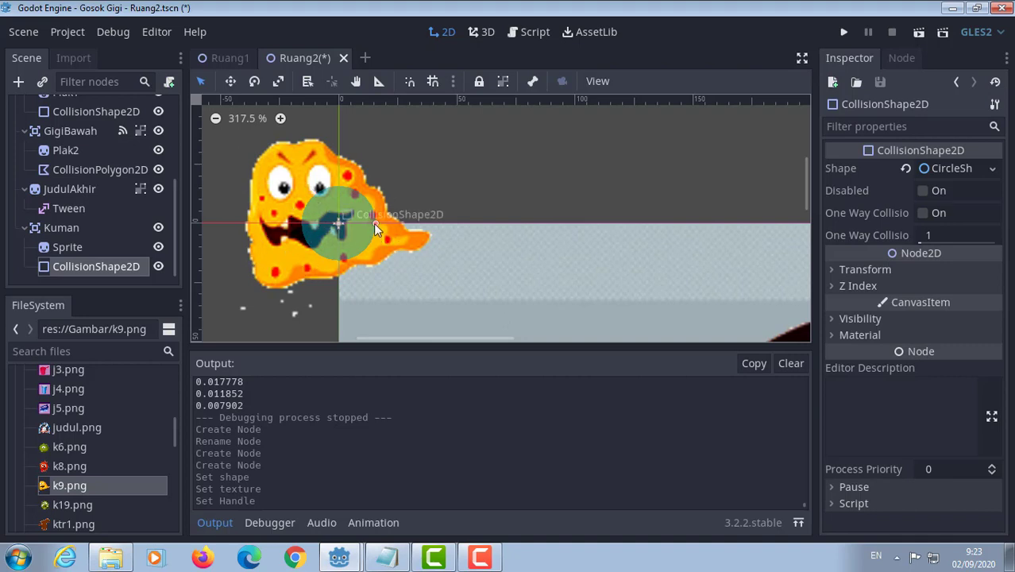
pyautogui.moveTo(376, 225); pyautogui.dragTo(380, 230)
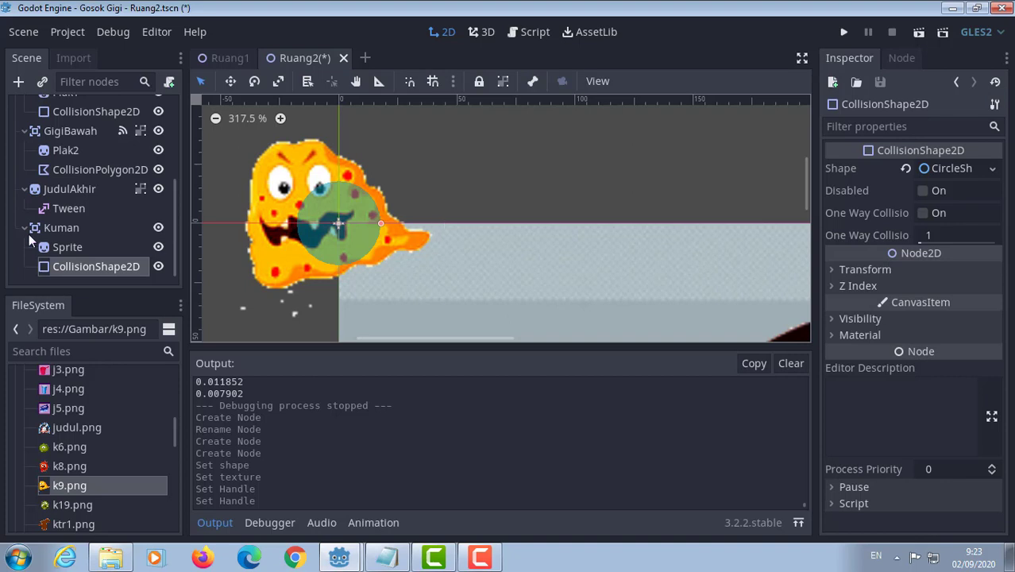
# - Group Kuman's children so they move as one, then drag the germ down and right
pyautogui.click(59, 227)
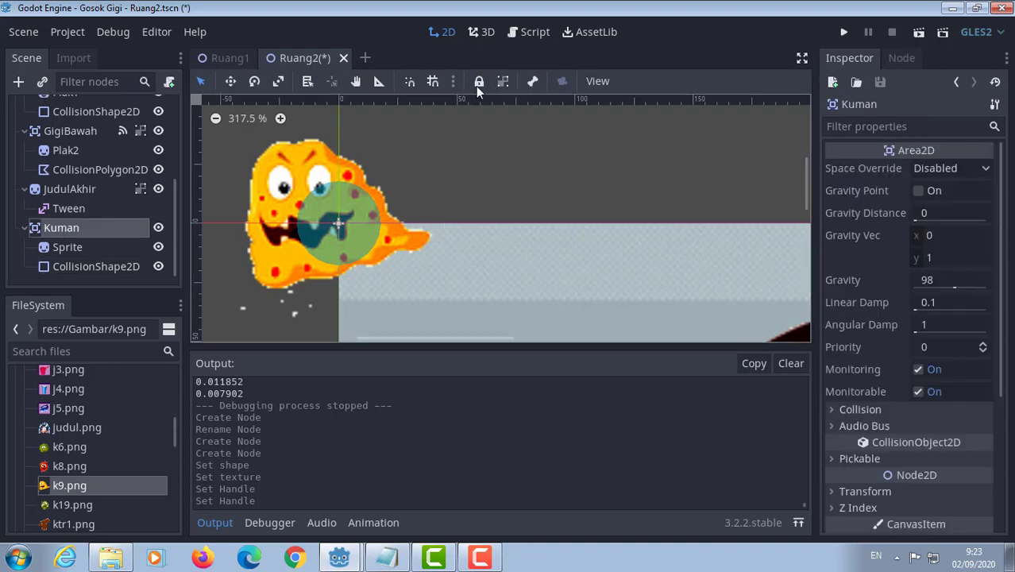
pyautogui.click(501, 83)
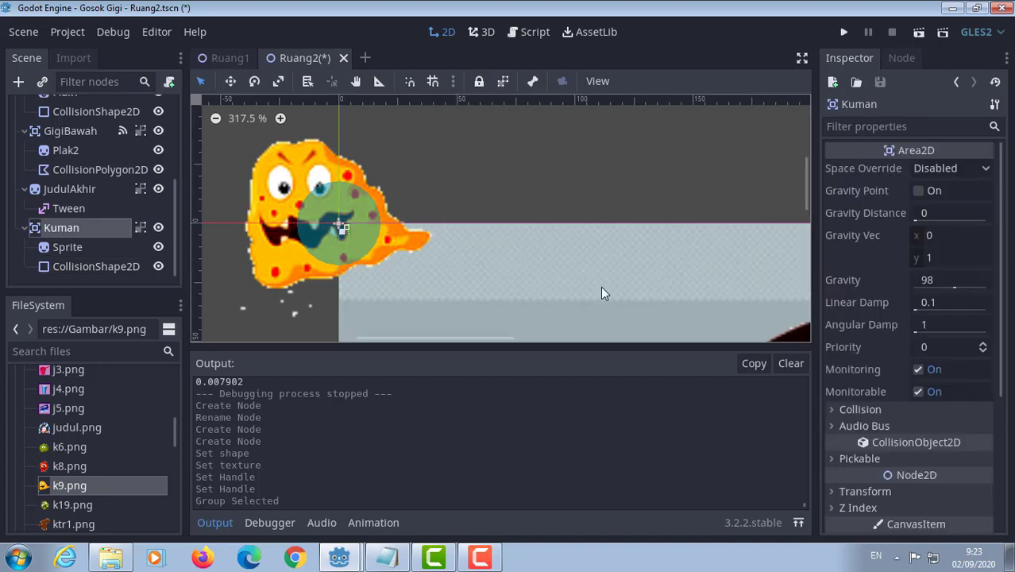
pyautogui.moveTo(601, 288); pyautogui.dragTo(557, 220, button='middle')
pyautogui.moveTo(345, 168); pyautogui.dragTo(468, 281, button='middle')
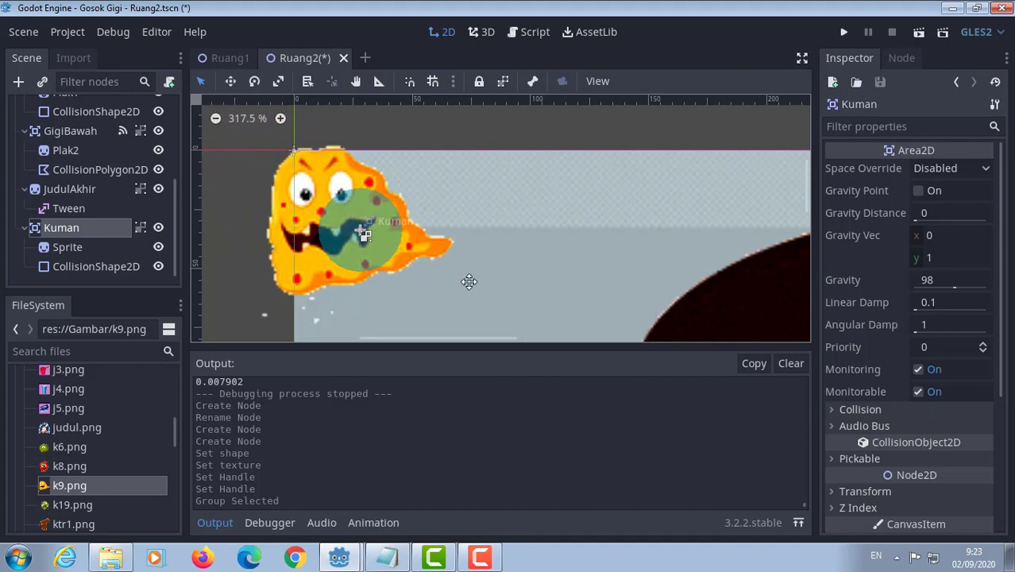
pyautogui.moveTo(469, 281); pyautogui.dragTo(591, 318)
# - Move the germ from the boy's eye onto the upper teeth beside the toothbrush
pyautogui.scroll(-1, 595, 262)
pyautogui.scroll(-1, 599, 248)
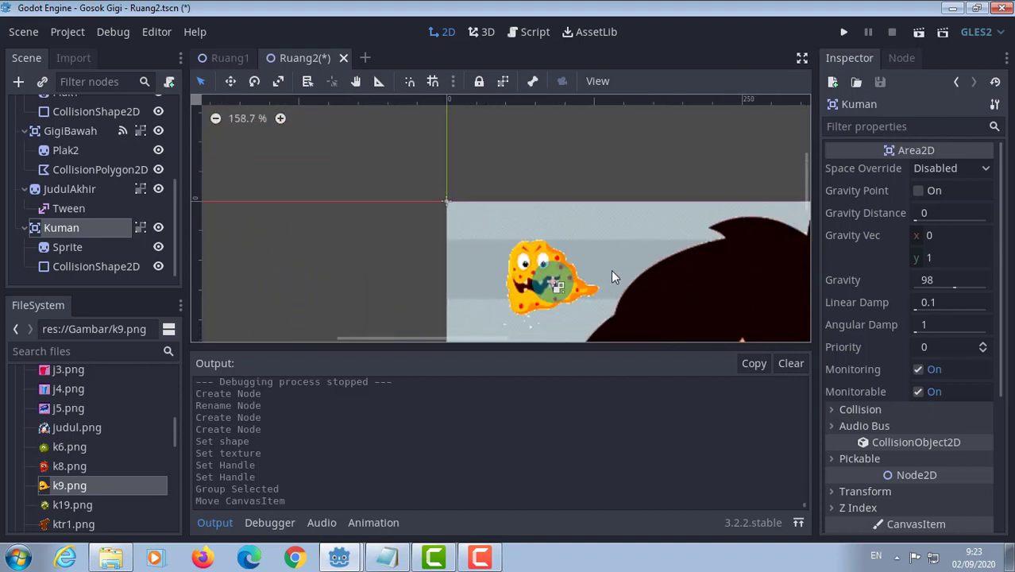
pyautogui.moveTo(611, 258); pyautogui.dragTo(547, 161, button='middle')
pyautogui.scroll(-1, 543, 169)
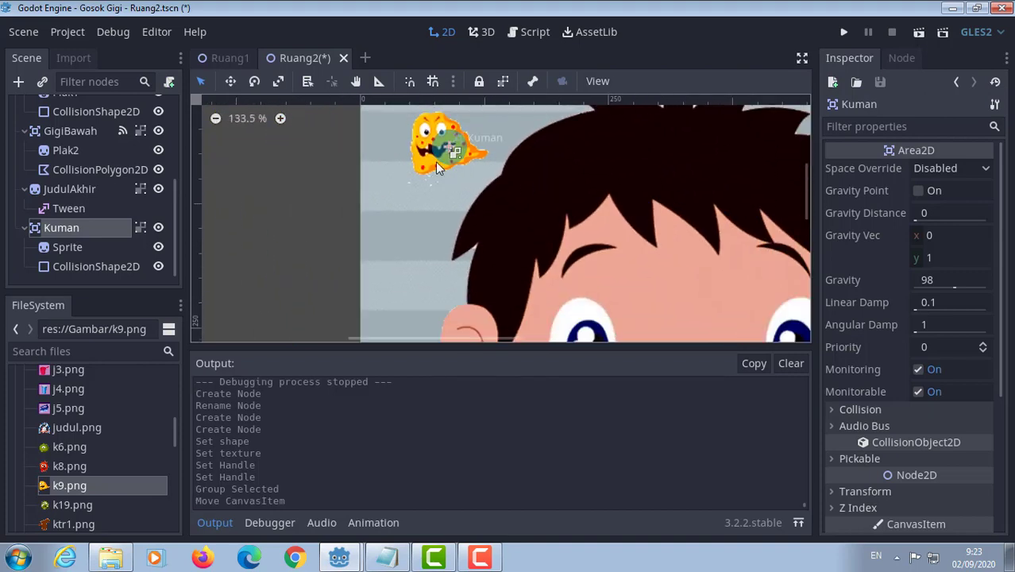
pyautogui.moveTo(439, 163); pyautogui.dragTo(544, 346)
pyautogui.scroll(-3, 669, 250)
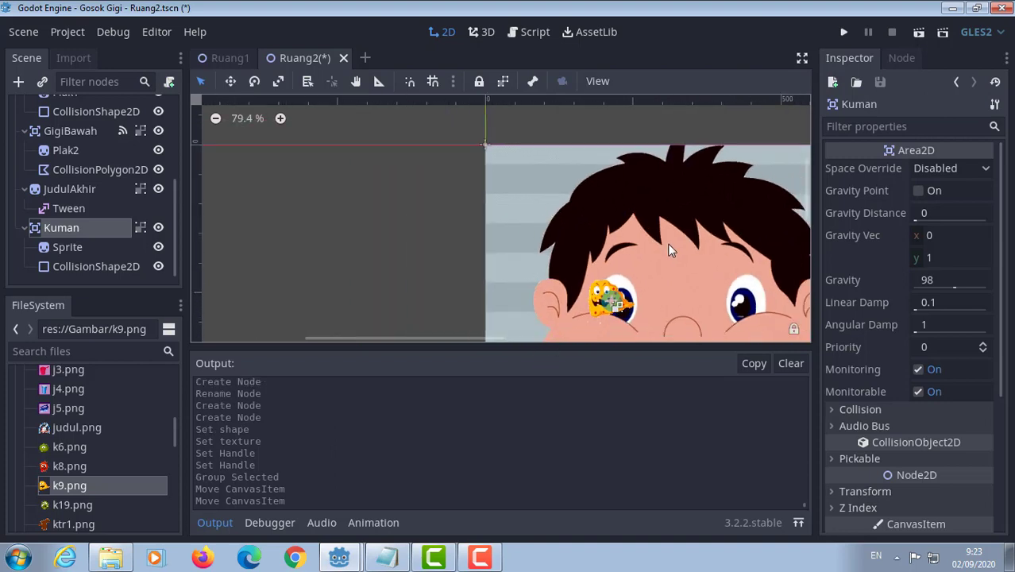
pyautogui.scroll(-1, 585, 216)
pyautogui.moveTo(604, 330); pyautogui.dragTo(480, 229, button='middle')
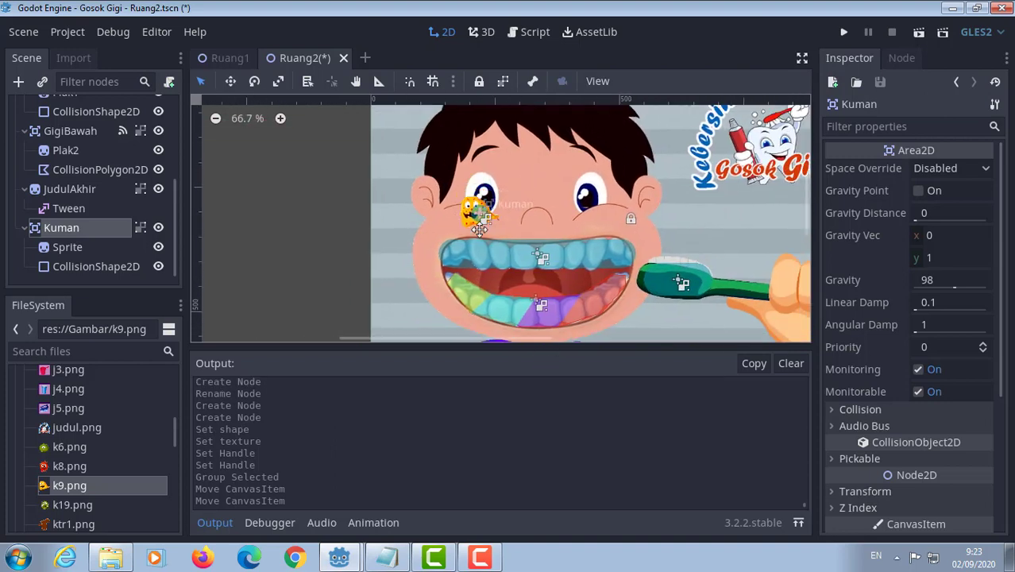
pyautogui.moveTo(480, 229)
pyautogui.mouseDown()
pyautogui.moveTo(584, 273)
pyautogui.moveTo(612, 257)
pyautogui.mouseUp()
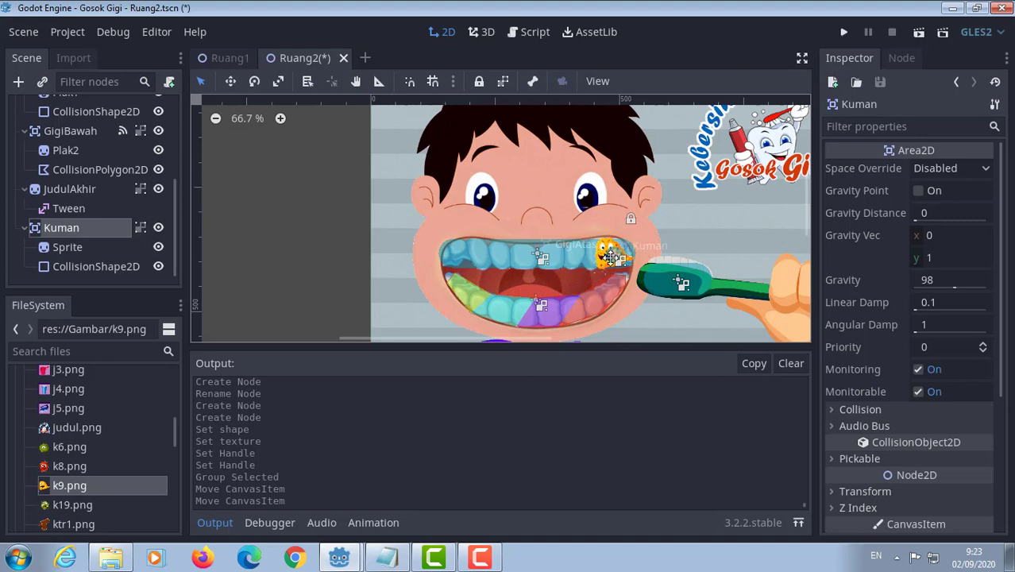
pyautogui.moveTo(610, 257); pyautogui.dragTo(603, 258)
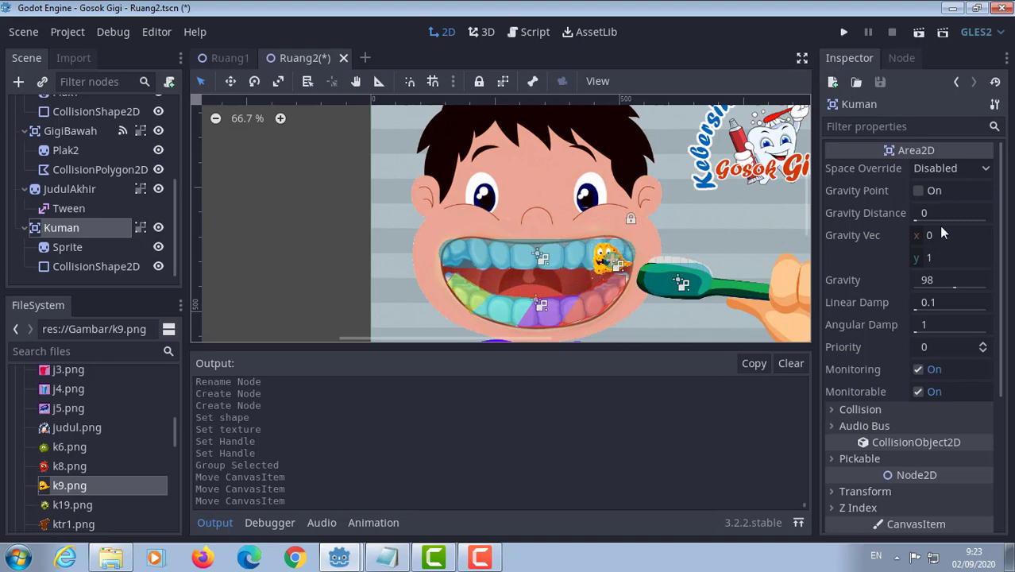
pyautogui.scroll(1, 664, 239)
pyautogui.scroll(1, 664, 235)
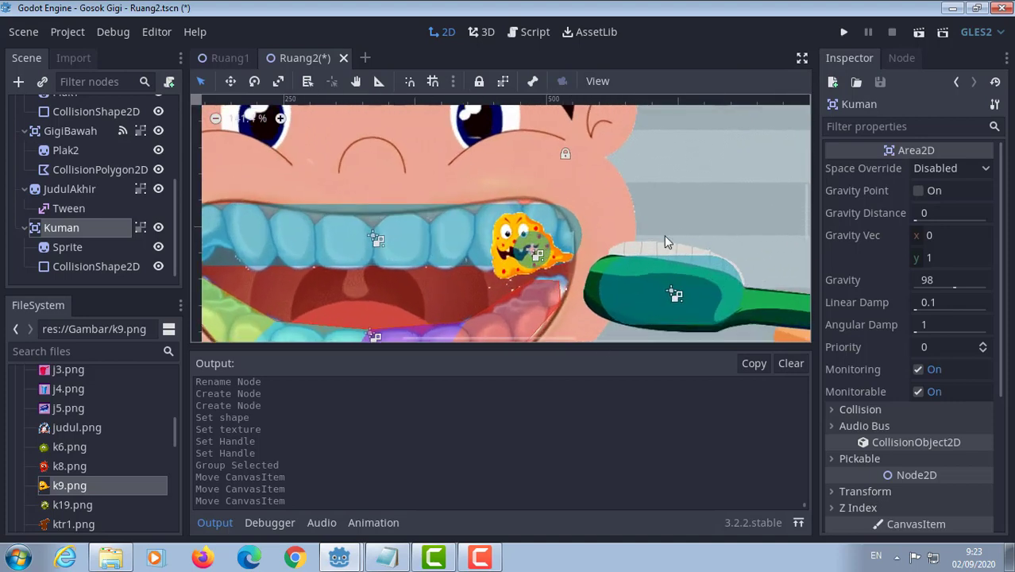
pyautogui.scroll(1, 635, 235)
pyautogui.moveTo(635, 236); pyautogui.dragTo(603, 215, button='middle')
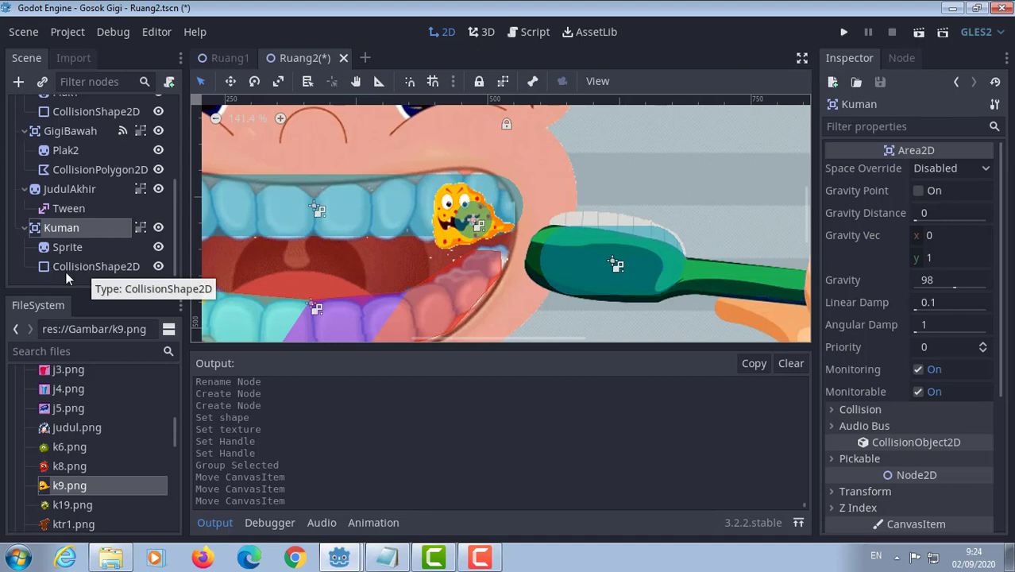
# - Add an AnimationPlayer from the Recent list under Kuman, then reselect Kuman
pyautogui.click(17, 83)
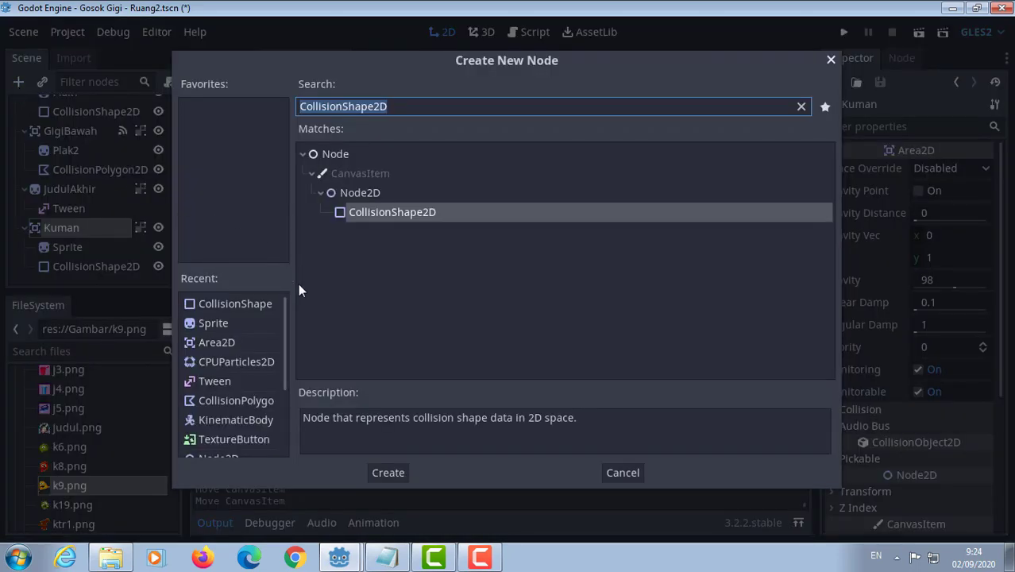
pyautogui.scroll(-2, 223, 387)
pyautogui.scroll(-3, 223, 387)
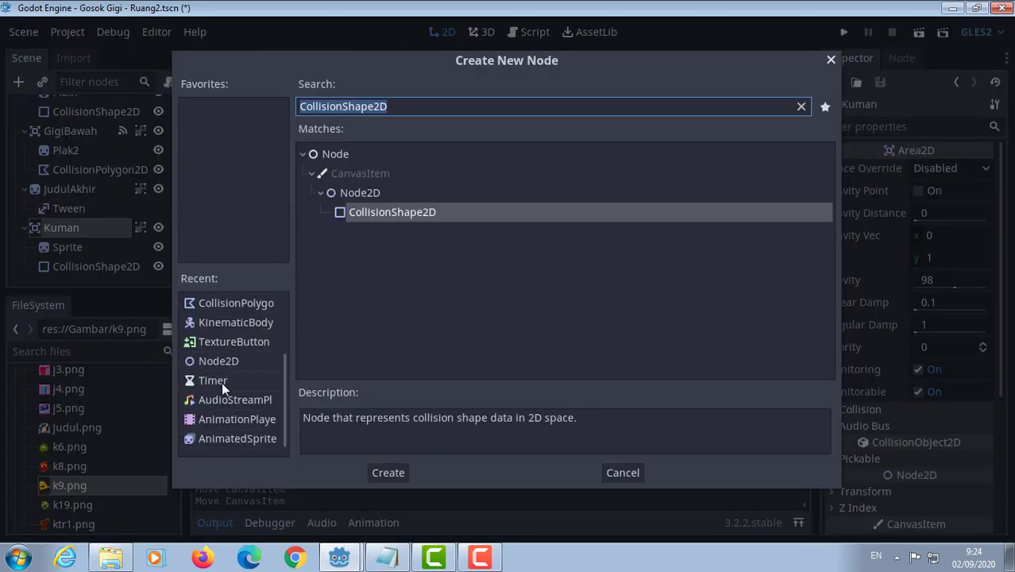
pyautogui.scroll(2, 226, 387)
pyautogui.scroll(-2, 226, 387)
pyautogui.doubleClick(252, 419)
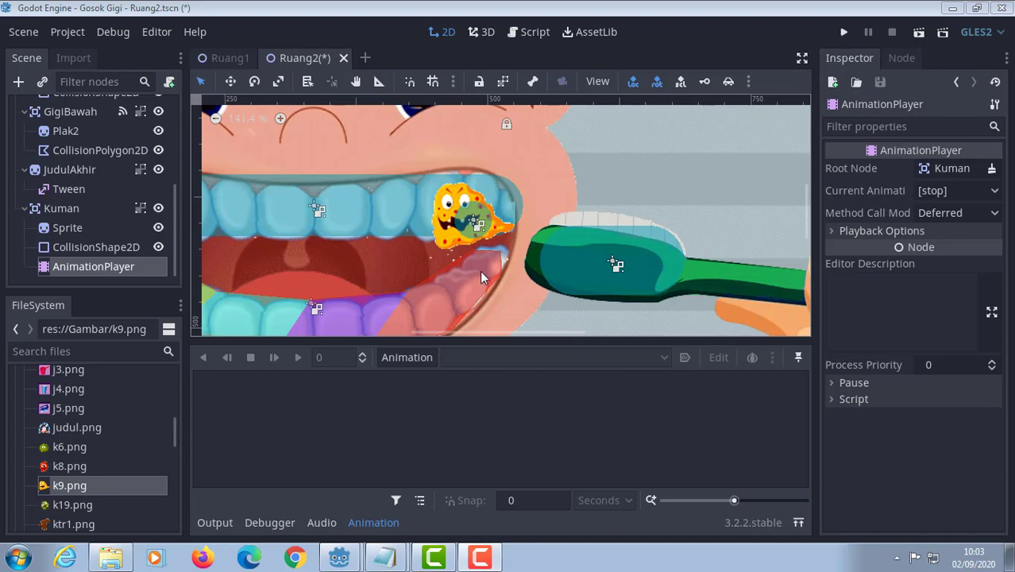
pyautogui.click(438, 207)
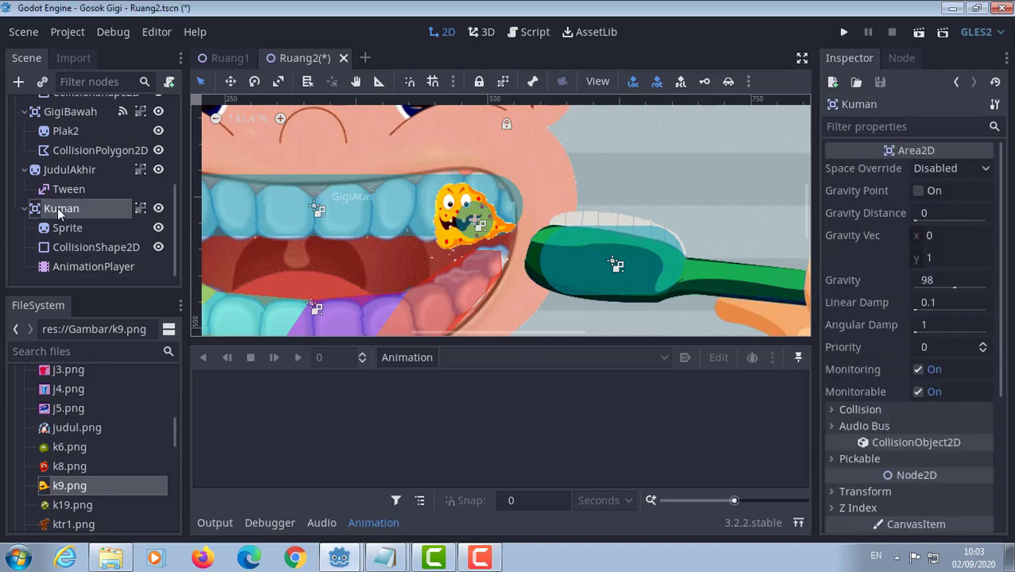
# - Reset Kuman's Transform Position to 0 so it sits at the scene origin
pyautogui.click(861, 491)
pyautogui.click(901, 515)
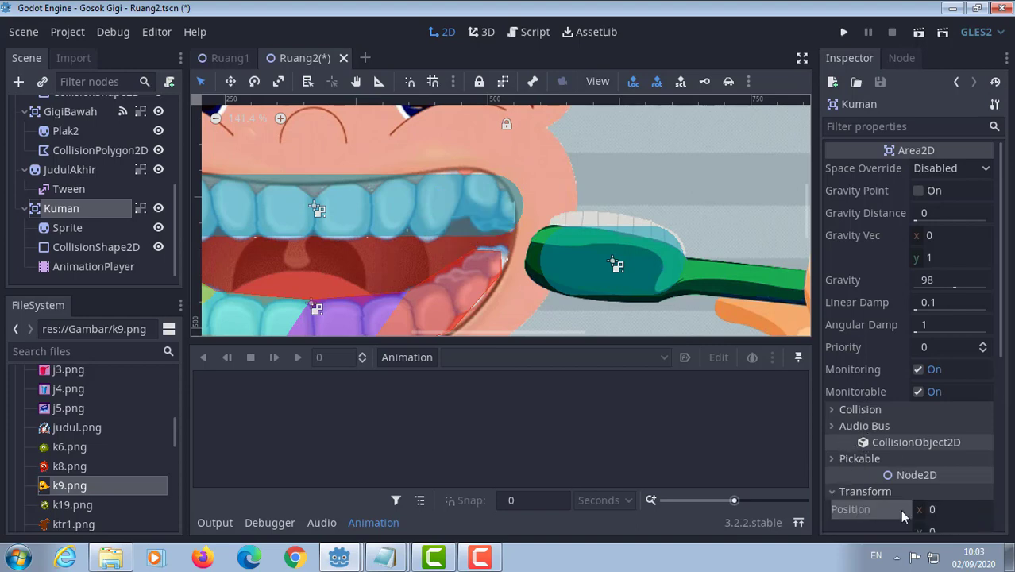
pyautogui.scroll(-3, 583, 288)
pyautogui.scroll(-3, 563, 251)
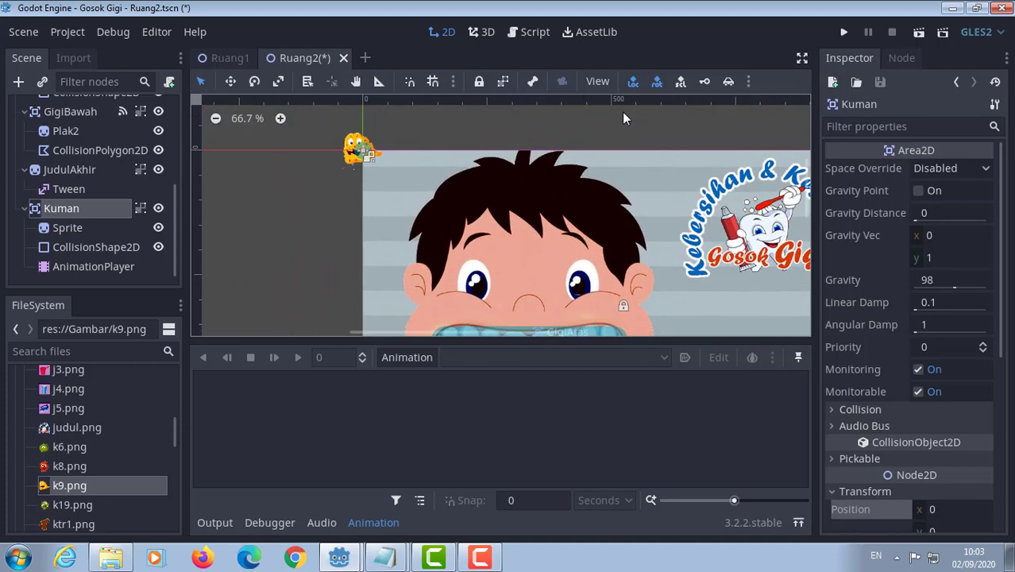
pyautogui.scroll(1, 622, 111)
pyautogui.scroll(1, 401, 210)
pyautogui.scroll(2, 478, 258)
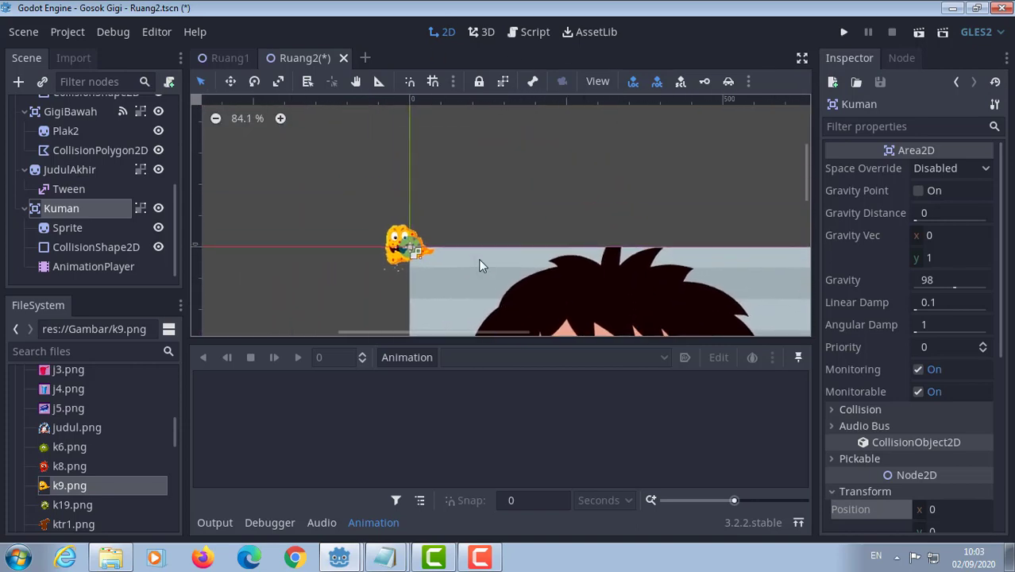
pyautogui.scroll(1, 449, 280)
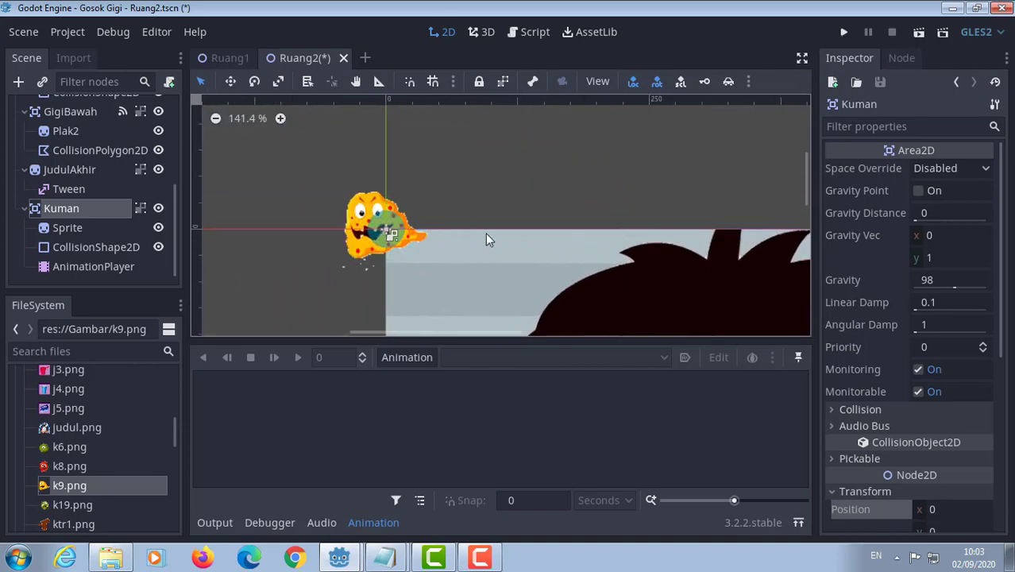
# - Create a new animation named 'hidup' in the Animation panel
pyautogui.click(417, 358)
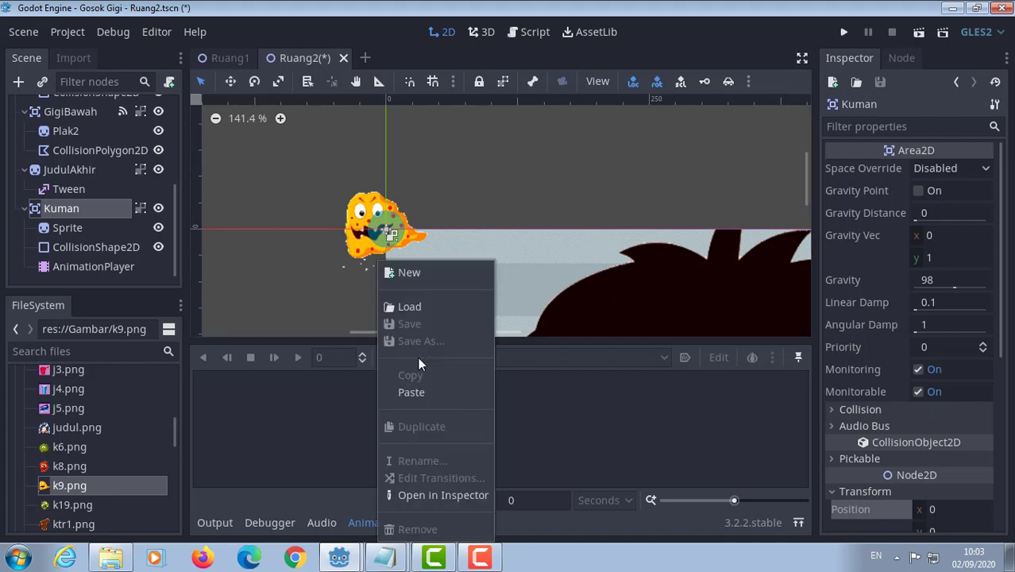
pyautogui.click(411, 273)
pyautogui.write('hi')
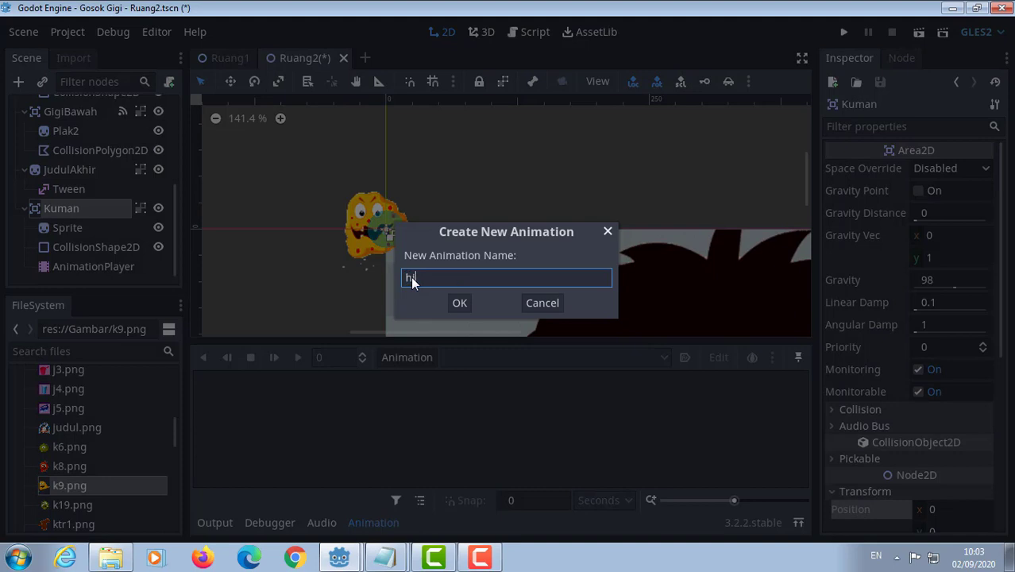
pyautogui.write('dup')
pyautogui.press('Return')
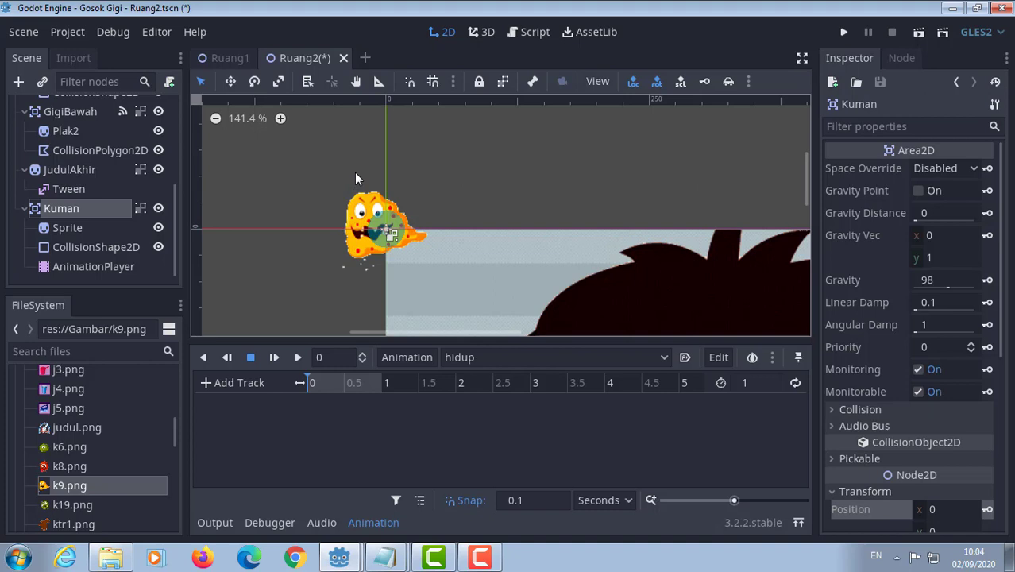
pyautogui.click(215, 382)
# - Add a property track for the scale of Kuman's Sprite to hidup
pyautogui.click(218, 404)
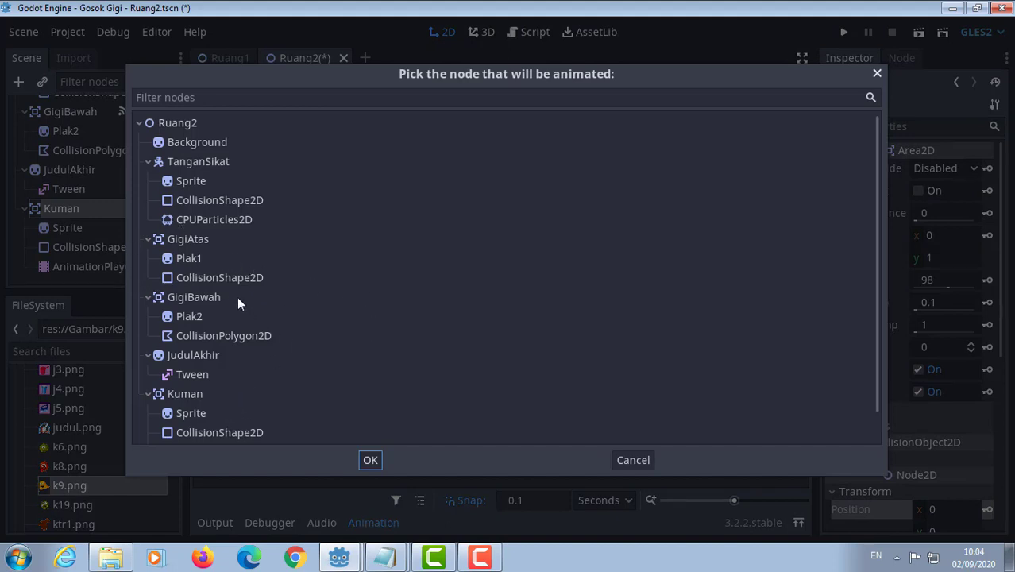
pyautogui.scroll(-1, 207, 390)
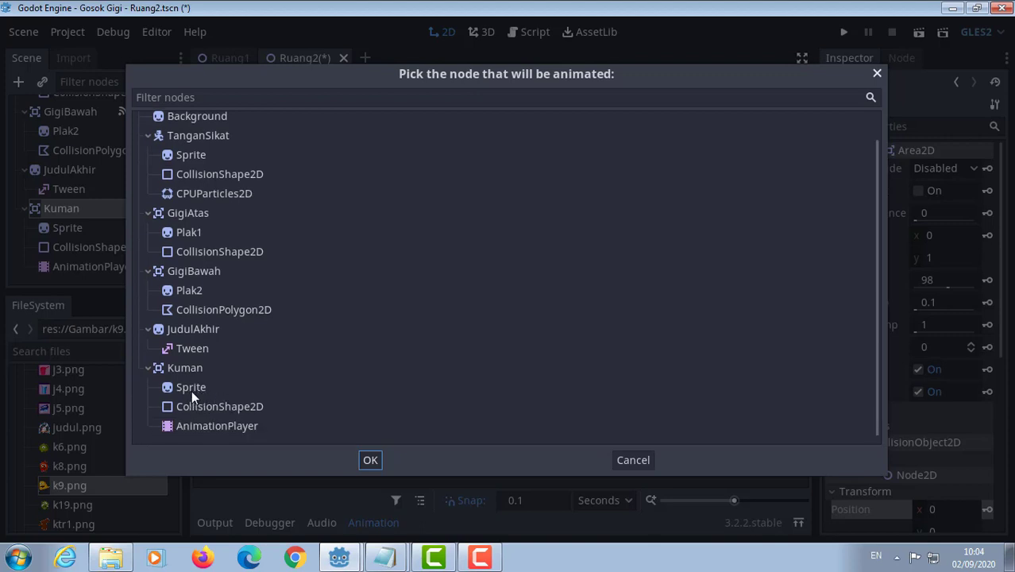
pyautogui.click(192, 390)
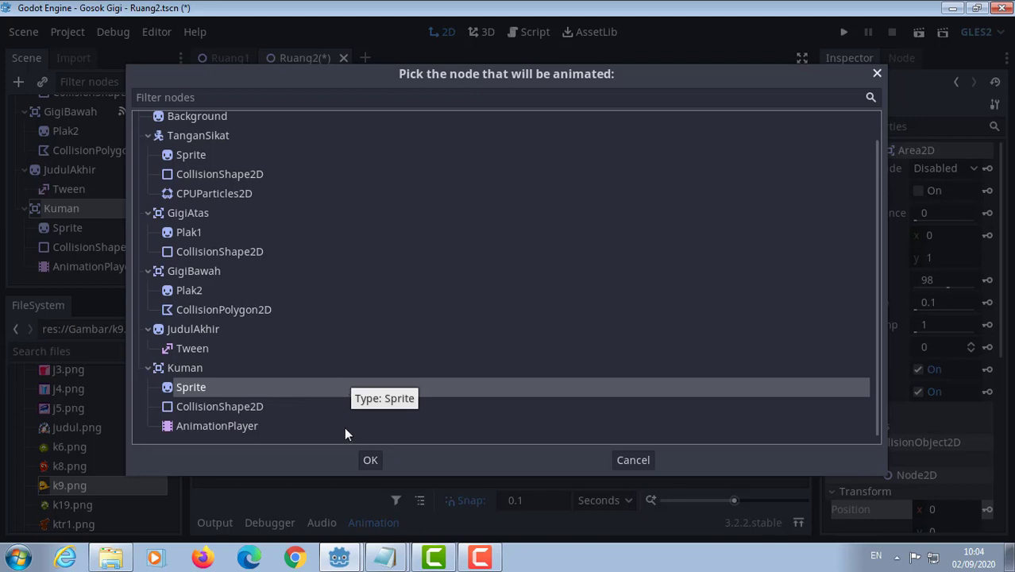
pyautogui.click(367, 461)
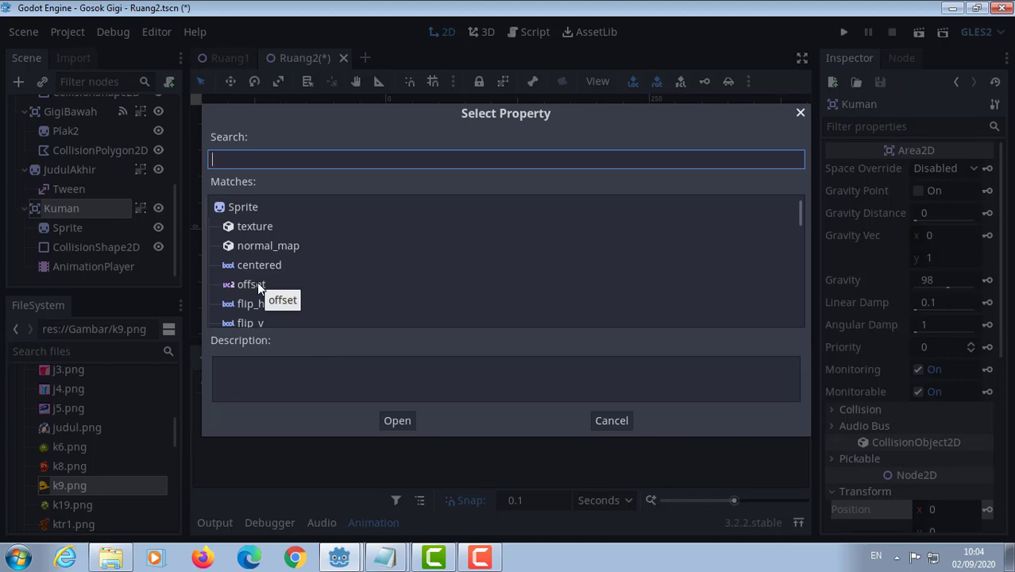
pyautogui.write('sca')
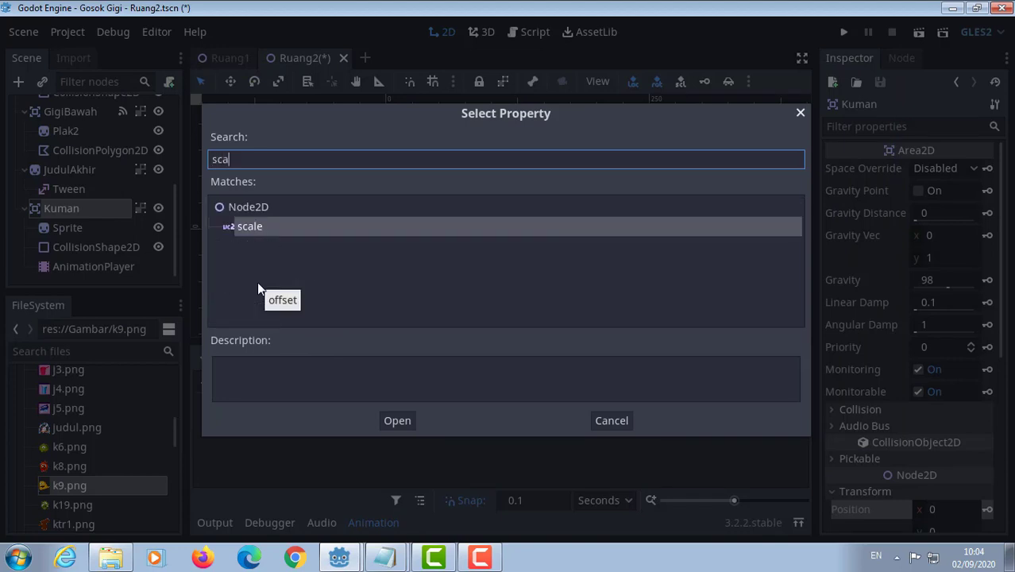
pyautogui.click(390, 420)
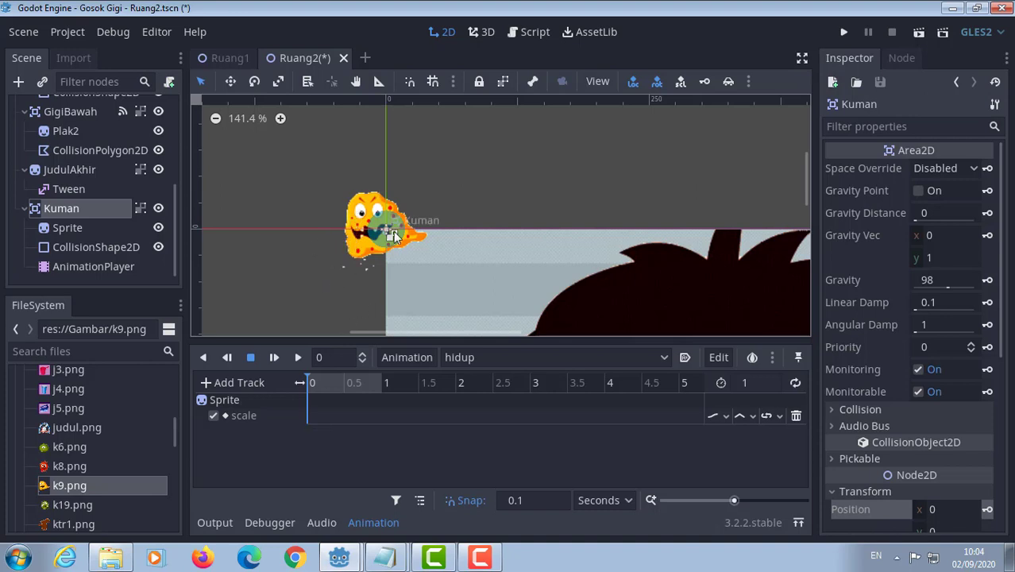
# - Key the Sprite's current scale at 0 s, then move the playhead to 0.2 s
pyautogui.scroll(-3, 870, 460)
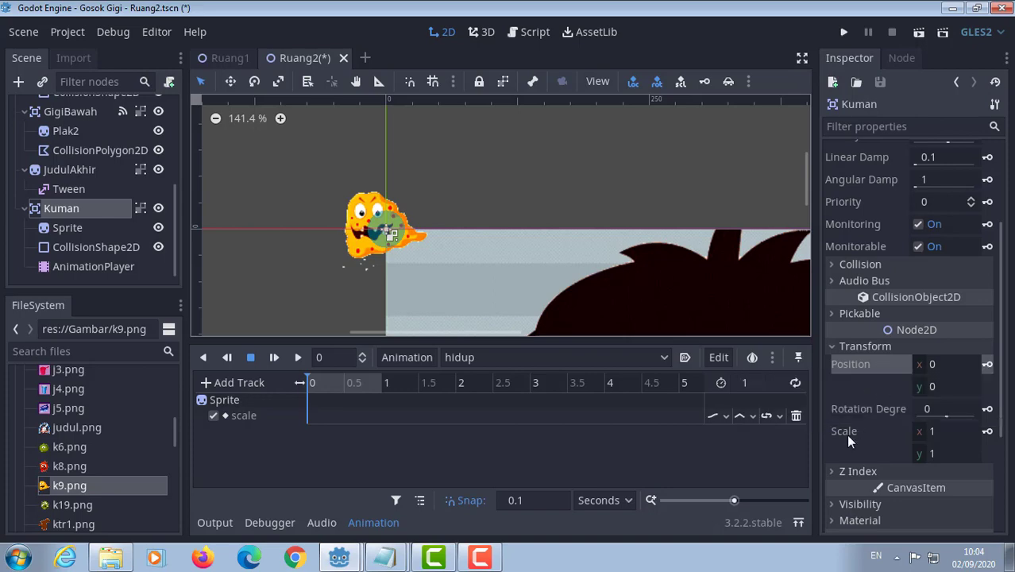
pyautogui.click(987, 431)
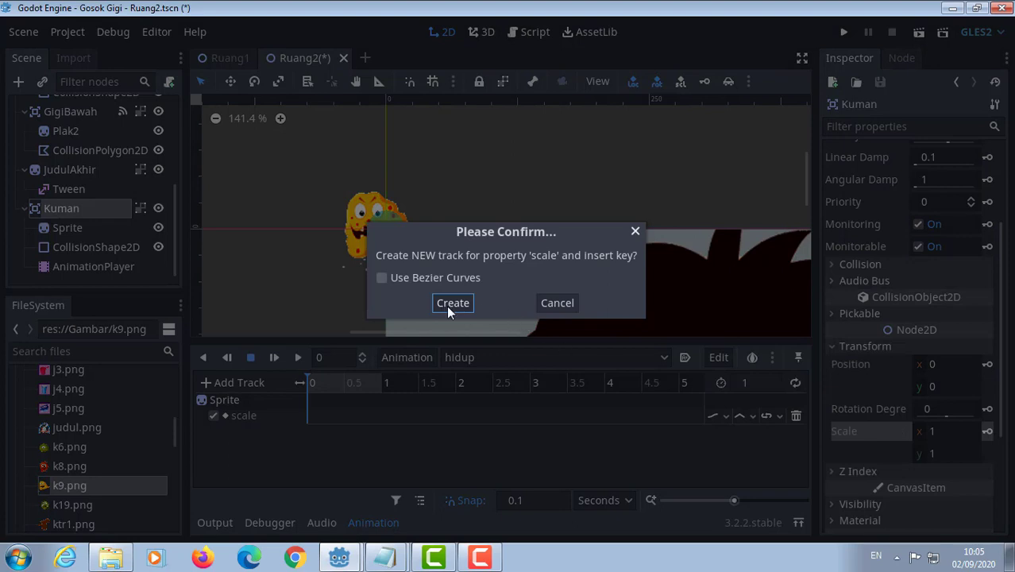
pyautogui.click(573, 310)
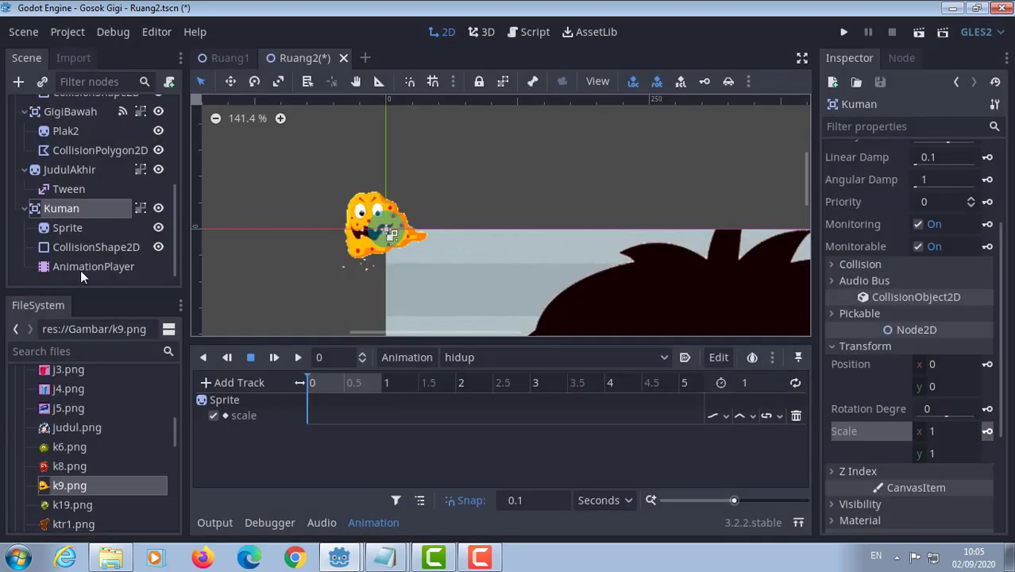
pyautogui.click(63, 230)
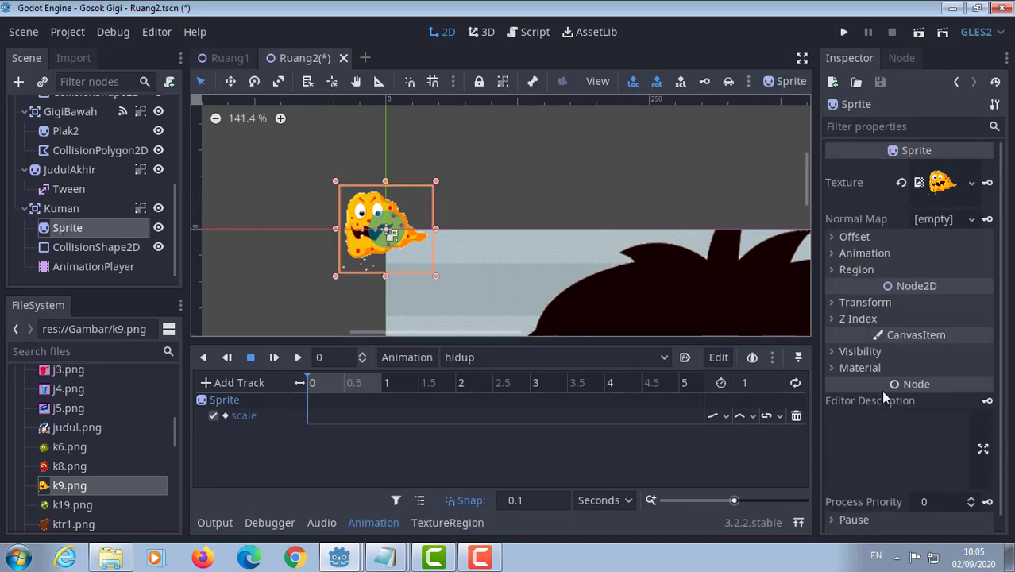
pyautogui.click(841, 303)
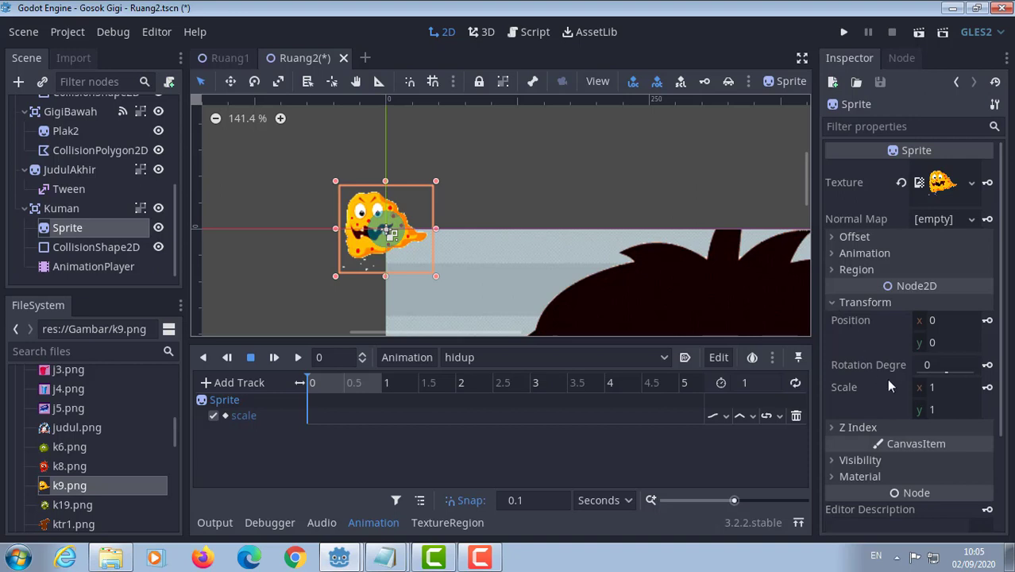
pyautogui.click(987, 389)
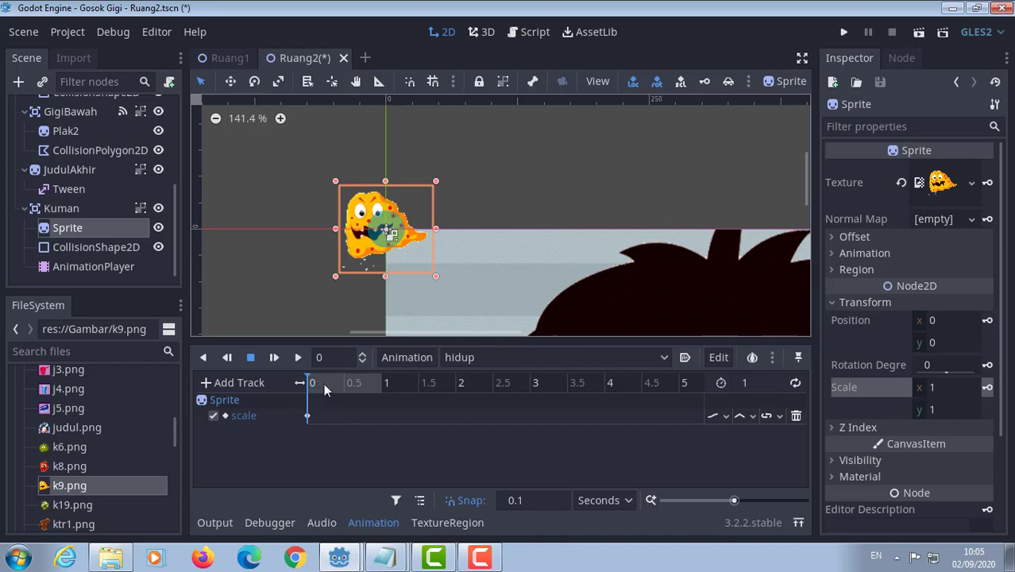
pyautogui.click(323, 383)
# - Set the Sprite's scale to x 0.5 and y 0.8
pyautogui.click(933, 388)
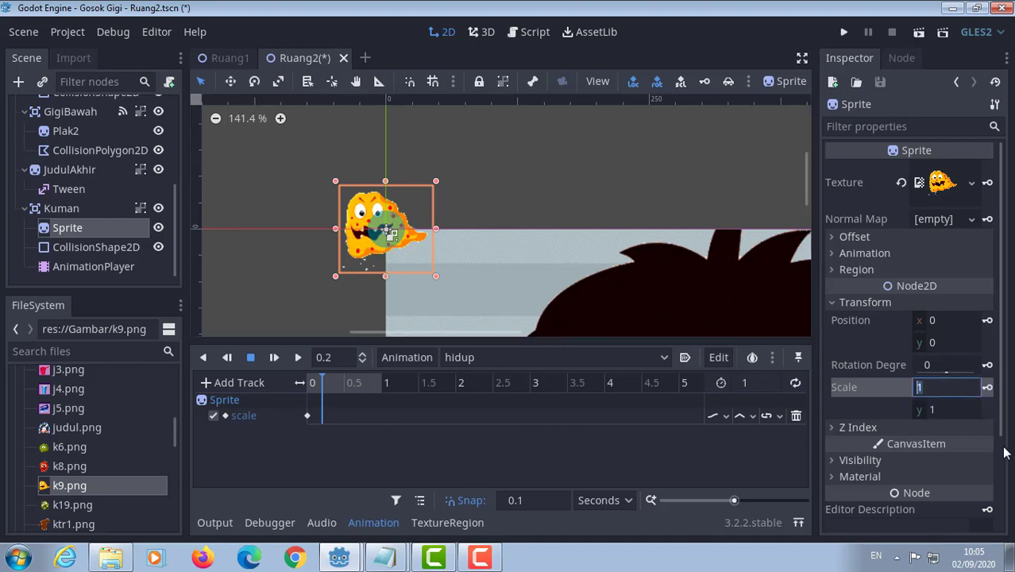
pyautogui.write('0')
pyautogui.write('.')
pyautogui.write('5')
pyautogui.press('Return')
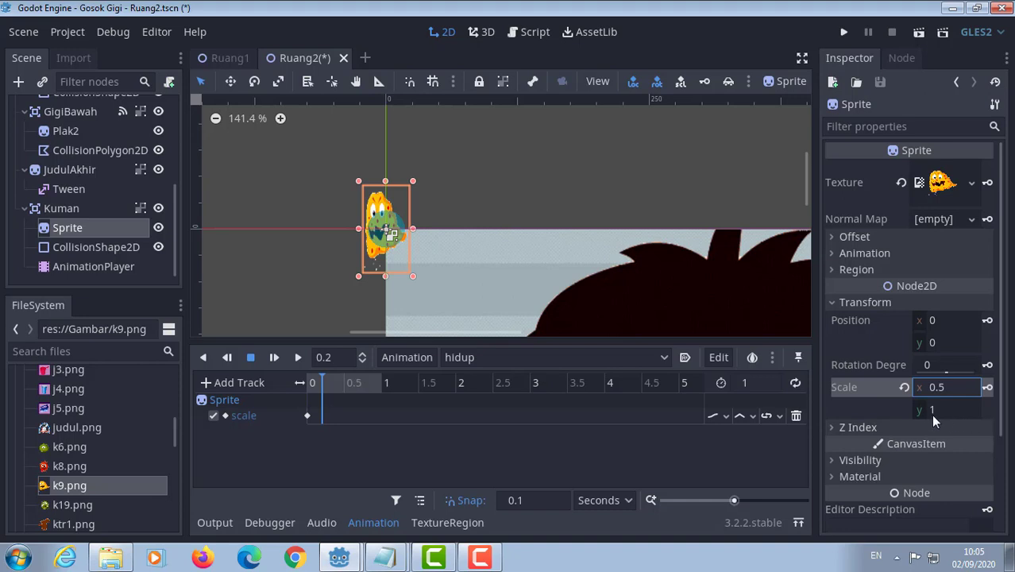
pyautogui.click(933, 411)
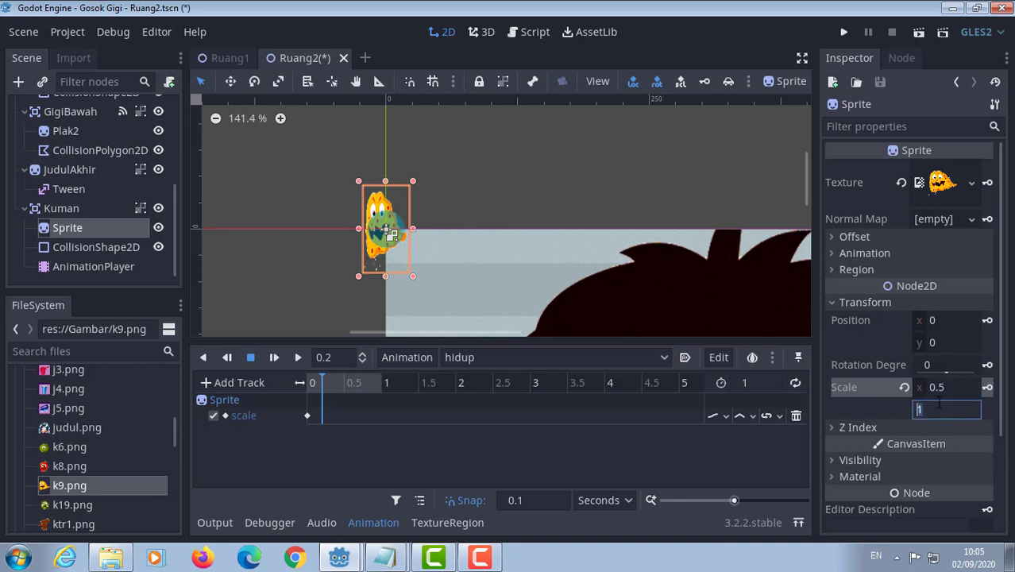
pyautogui.write('0.8')
pyautogui.press('Return')
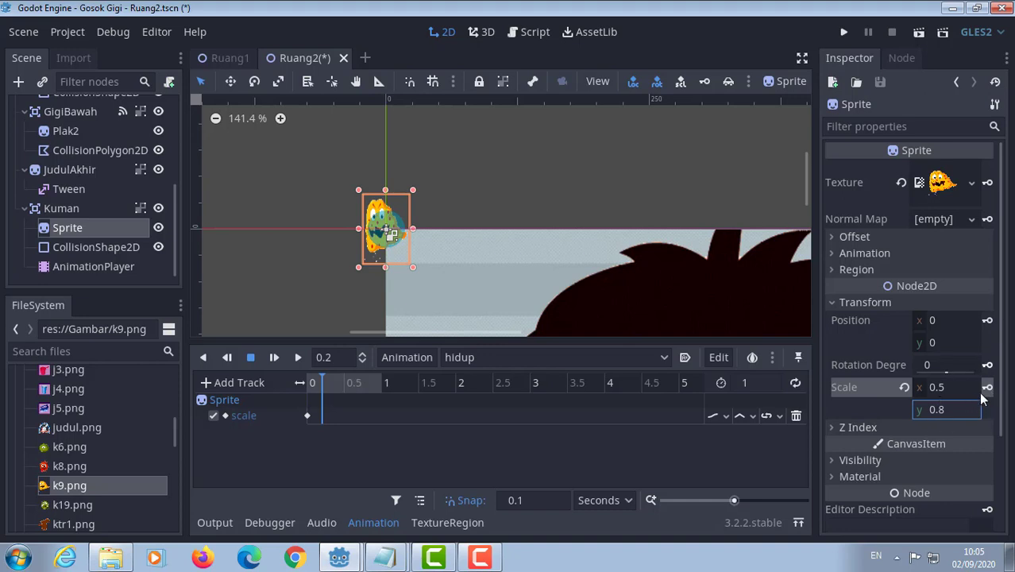
# - Key the 0.5 × 0.8 scale at 0.2 s and a 0.5 × 0.5 scale at 0.3 s
pyautogui.click(987, 387)
pyautogui.moveTo(322, 386); pyautogui.dragTo(332, 387)
pyautogui.moveTo(337, 390)
pyautogui.mouseDown()
pyautogui.moveTo(322, 393)
pyautogui.moveTo(332, 394)
pyautogui.mouseUp()
pyautogui.write('0')
pyautogui.write('.')
pyautogui.write('5')
pyautogui.press('Return')
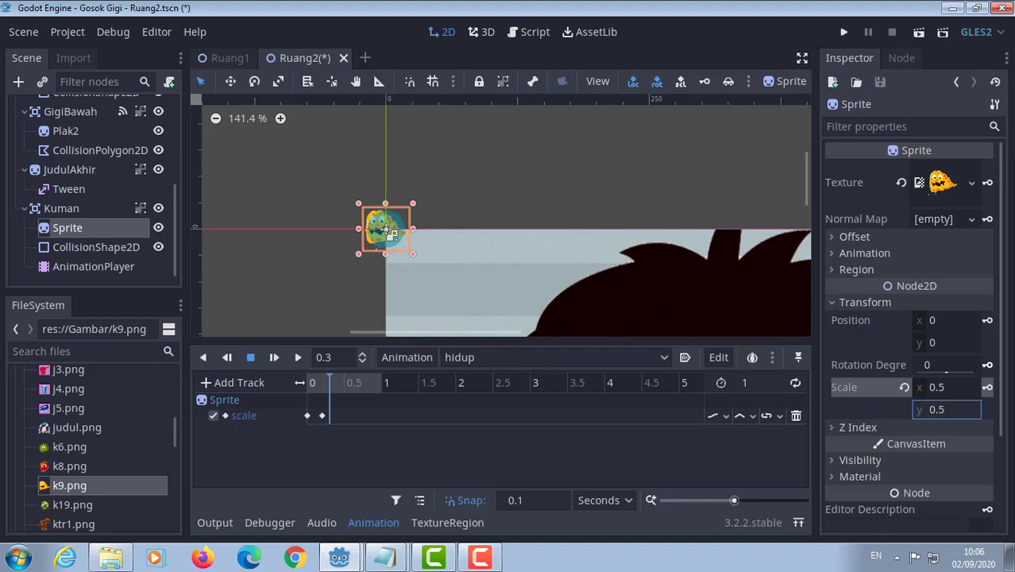
pyautogui.click(981, 389)
# - Key a 1 × 1 scale at 0.5 s and turn on looping for hidup
pyautogui.moveTo(332, 382); pyautogui.dragTo(346, 385)
pyautogui.click(947, 388)
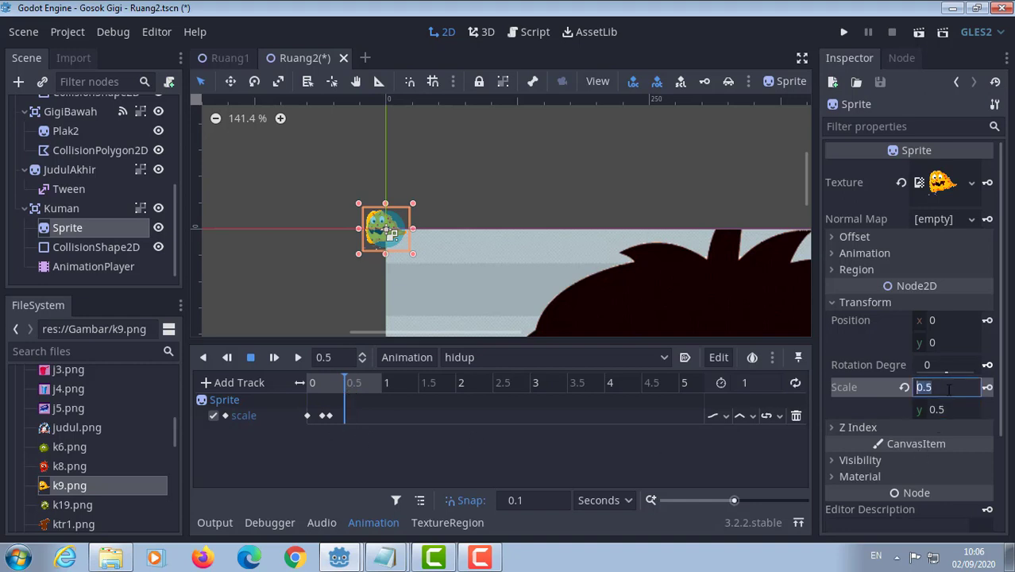
pyautogui.write('1')
pyautogui.press('Return')
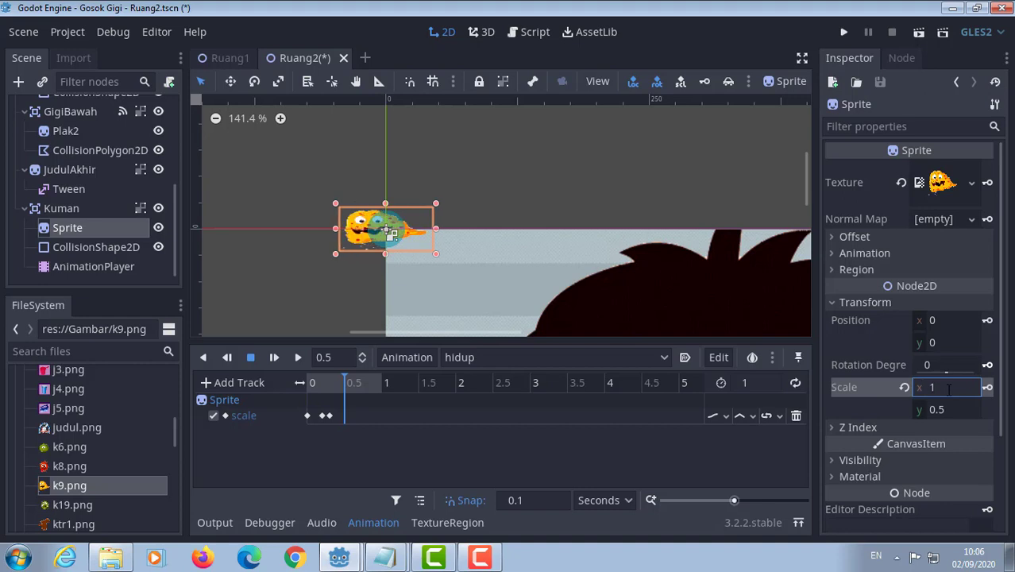
pyautogui.click(945, 407)
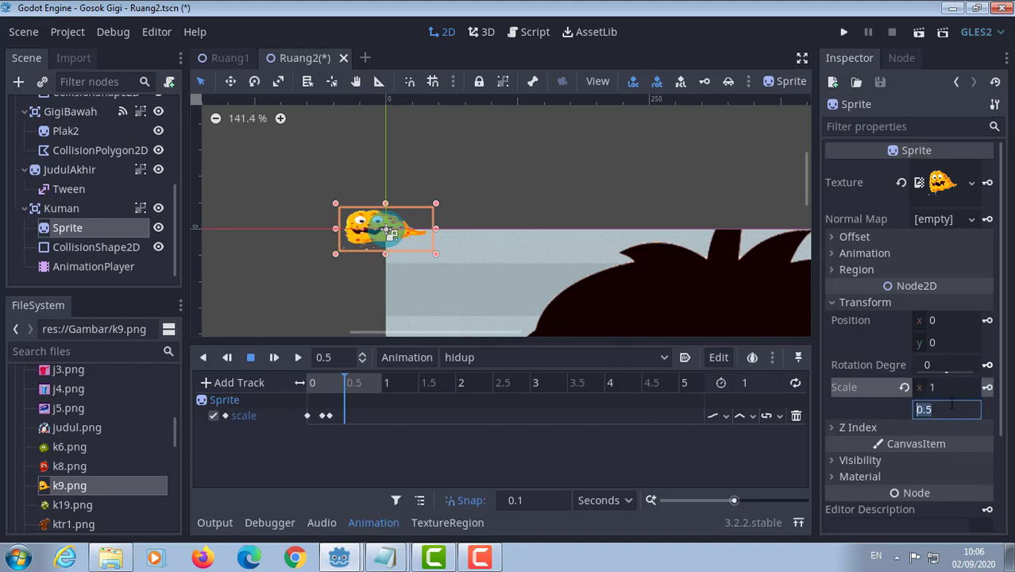
pyautogui.write('1')
pyautogui.press('Return')
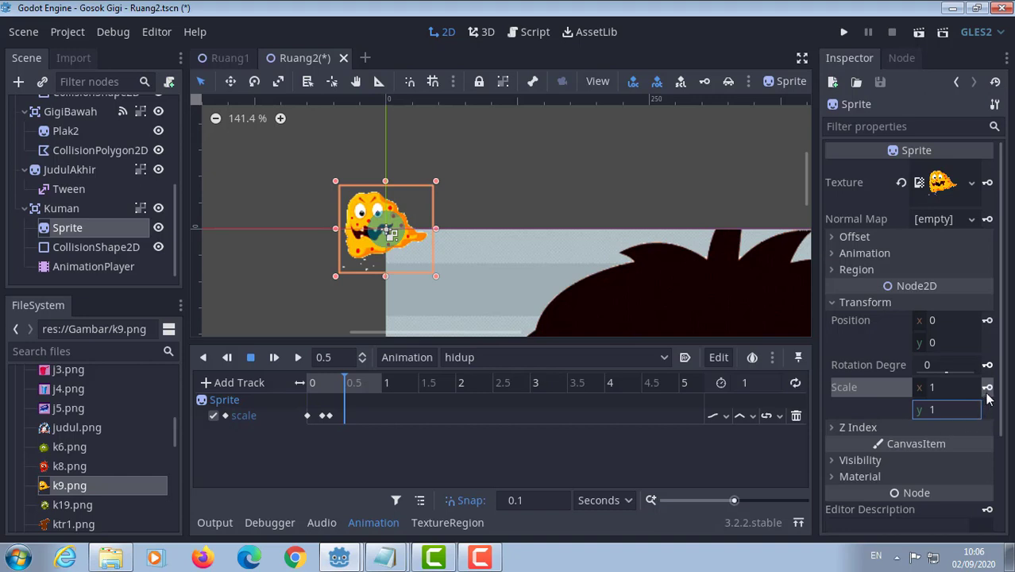
pyautogui.click(986, 387)
pyautogui.click(794, 384)
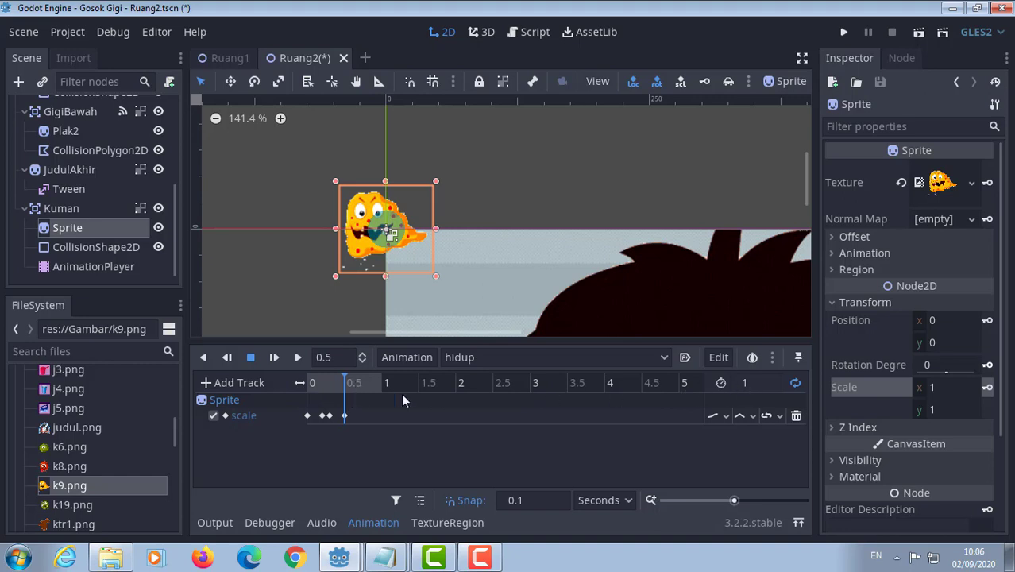
# - Set hidup's length to 0.5 seconds and play it to preview the squash loop
pyautogui.click(748, 386)
pyautogui.write('0.5')
pyautogui.press('Return')
pyautogui.click(298, 359)
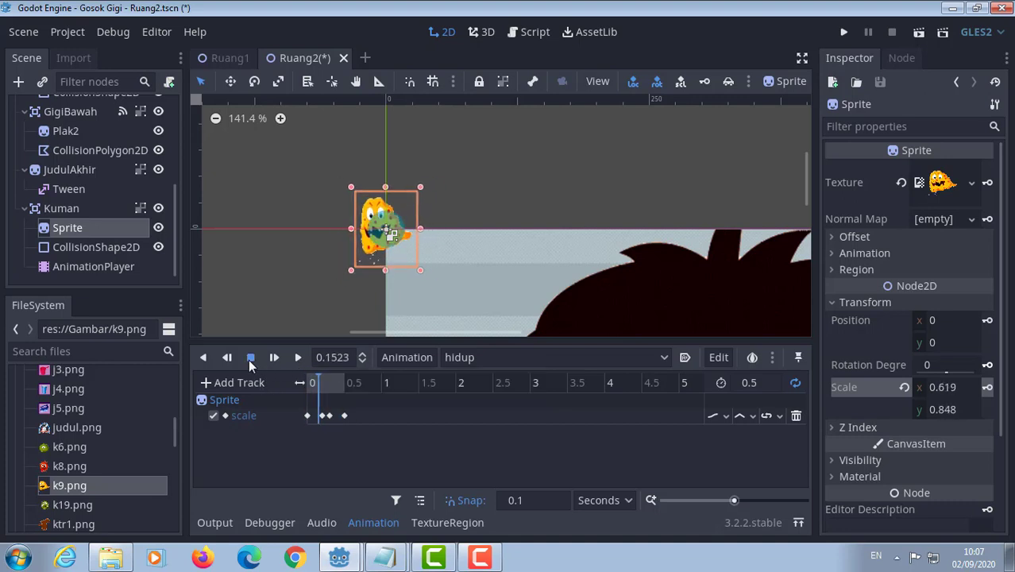
# - Adjust easing on the 0, 0.2 and 0.3 s scale keys, 0.3 s to 6.96, then preview
pyautogui.click(306, 415)
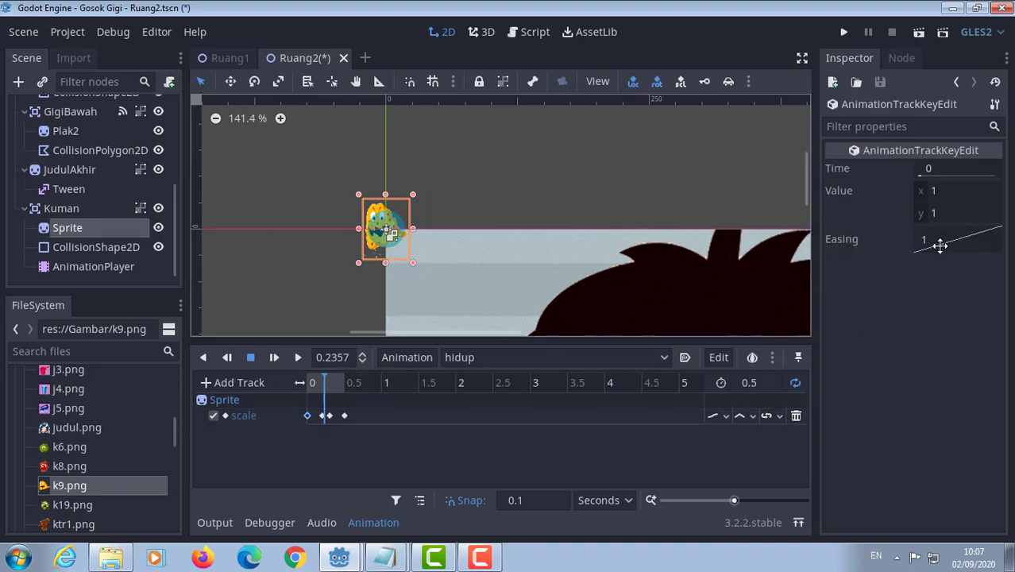
pyautogui.moveTo(925, 238); pyautogui.dragTo(892, 227)
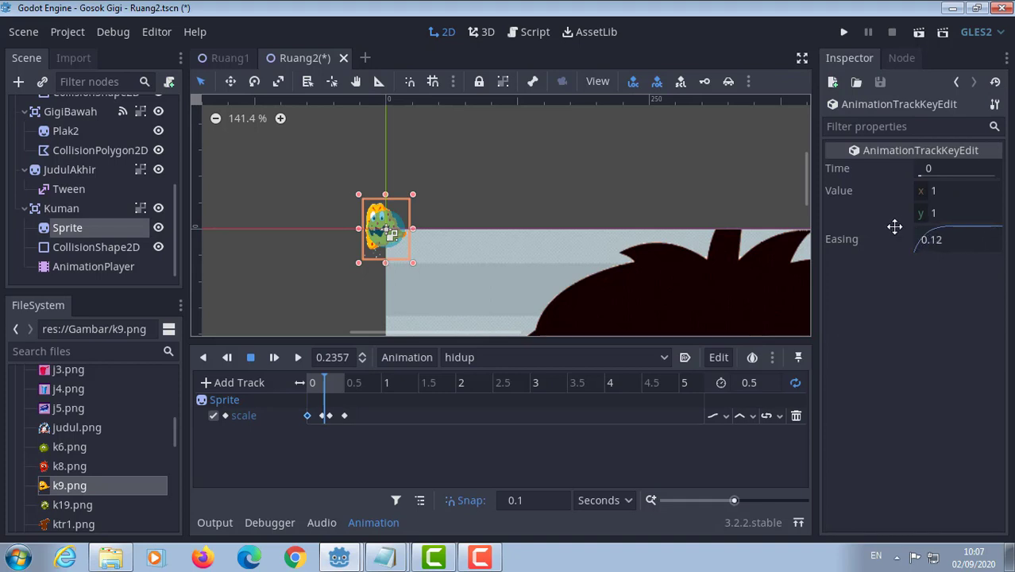
pyautogui.click(325, 415)
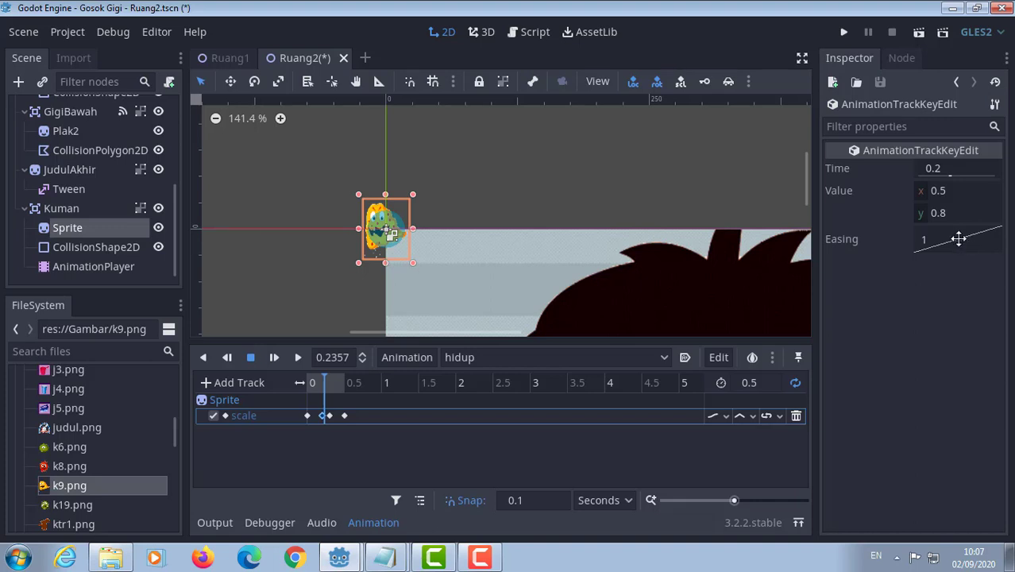
pyautogui.moveTo(963, 240)
pyautogui.mouseDown()
pyautogui.moveTo(972, 241)
pyautogui.moveTo(899, 265)
pyautogui.mouseUp()
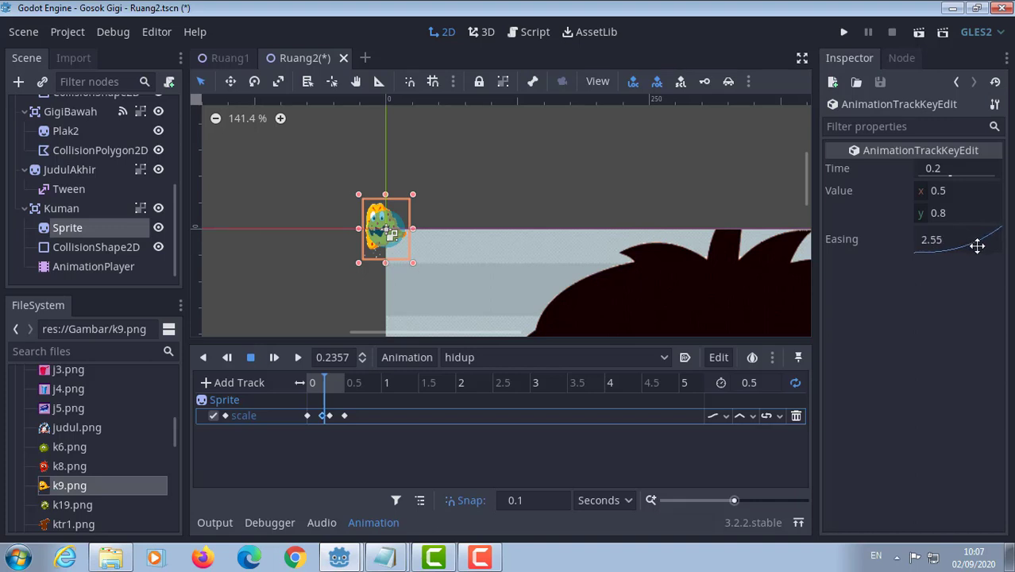
pyautogui.click(328, 416)
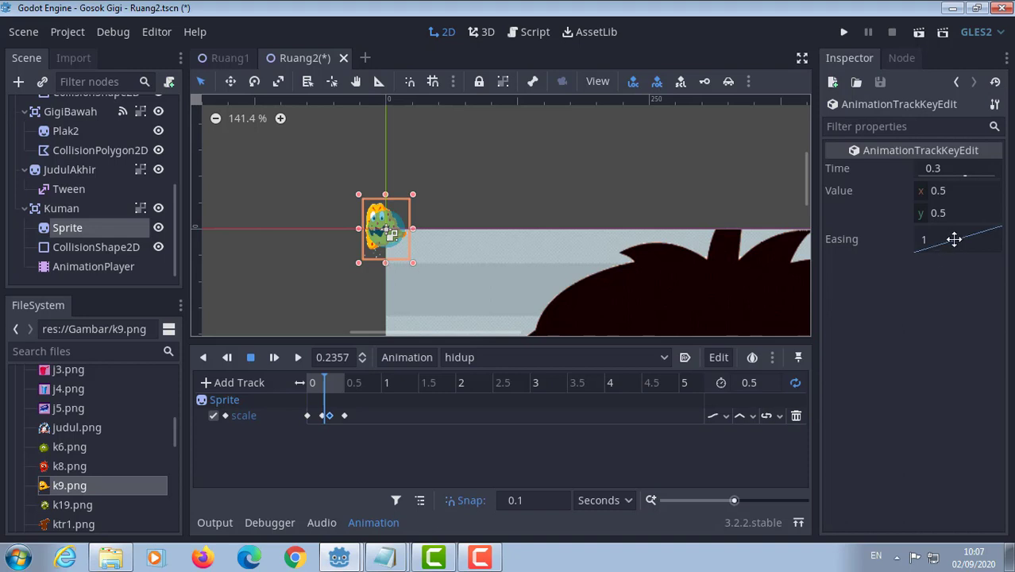
pyautogui.moveTo(954, 239); pyautogui.dragTo(984, 238)
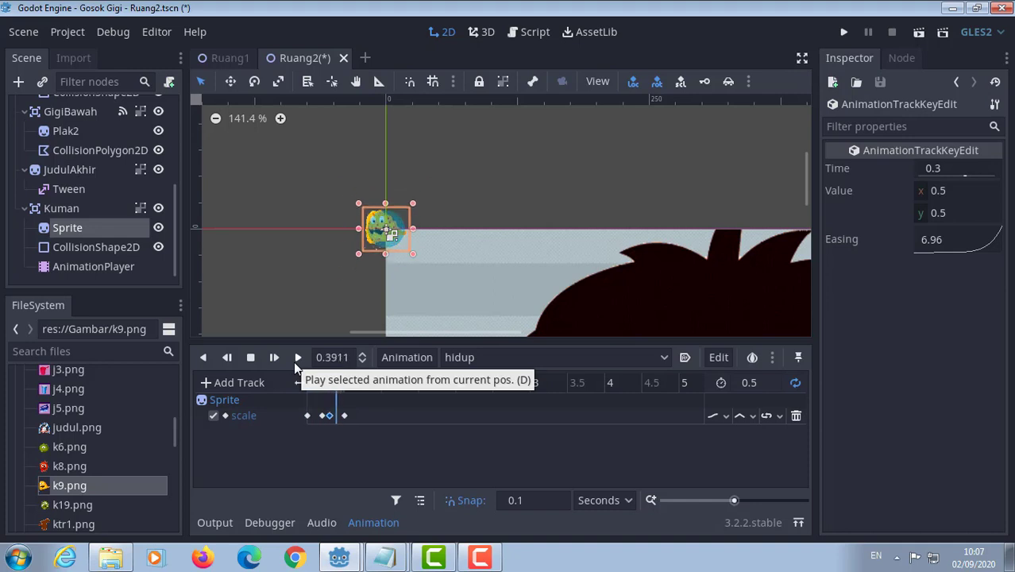
pyautogui.click(270, 358)
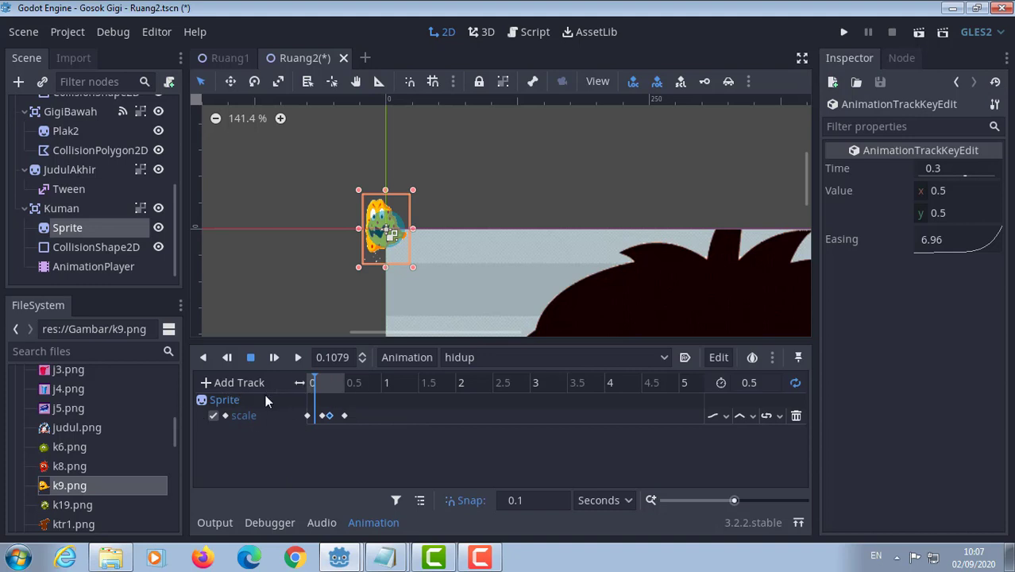
# - At 0 s, add a property track on Kuman's Sprite and search properties for 'rot'
pyautogui.click(311, 384)
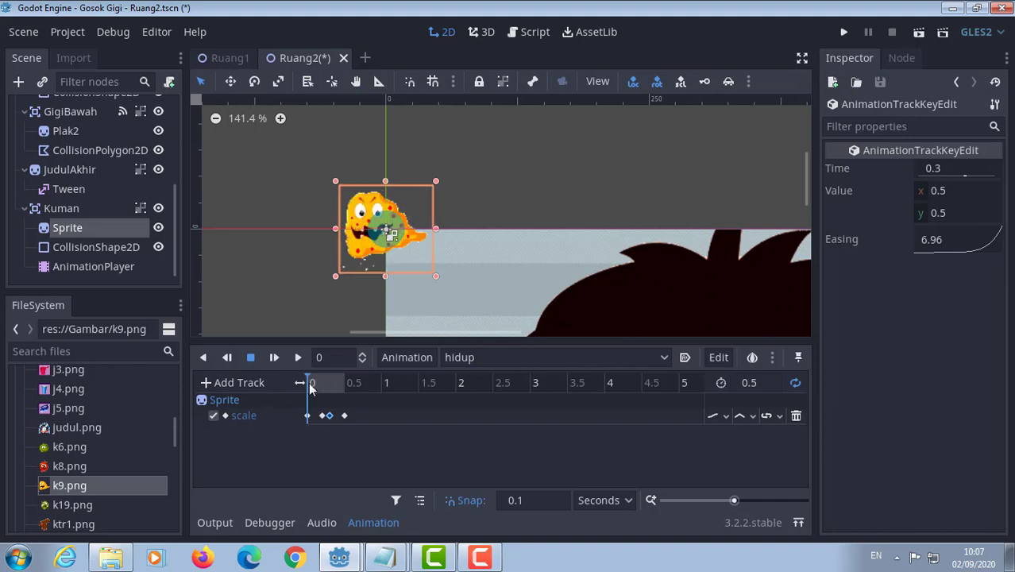
pyautogui.click(207, 381)
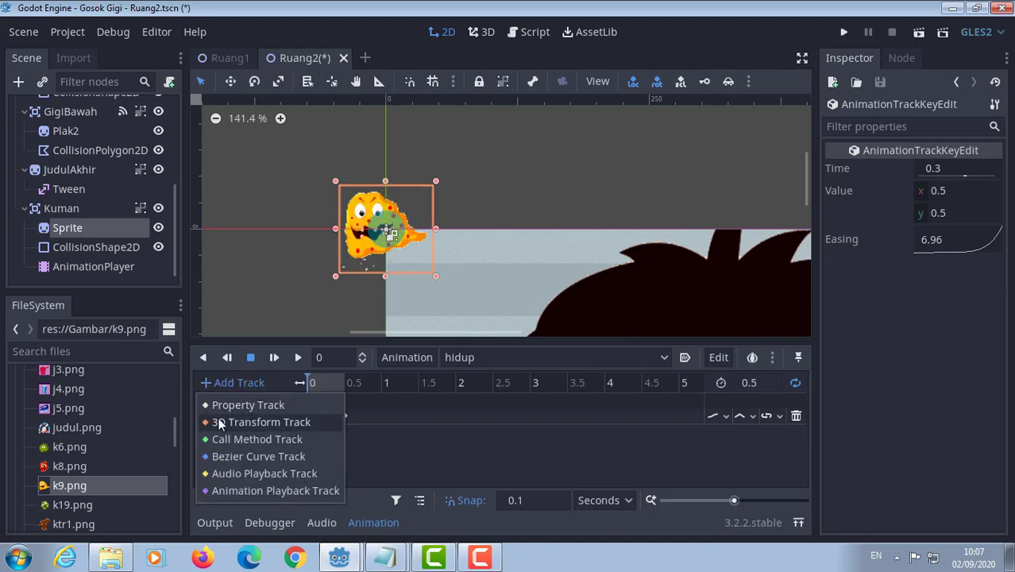
pyautogui.click(245, 407)
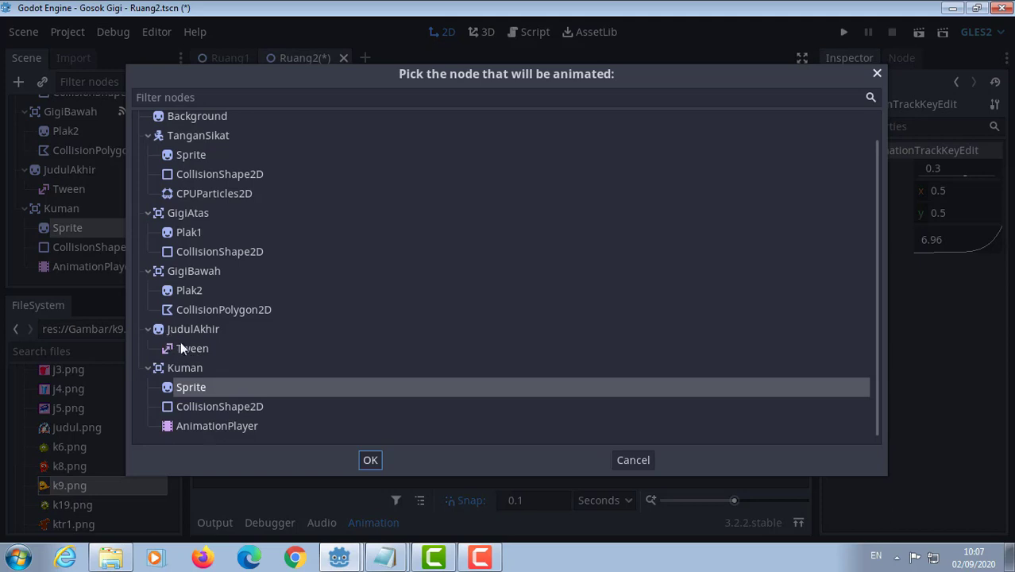
pyautogui.click(201, 387)
pyautogui.click(367, 459)
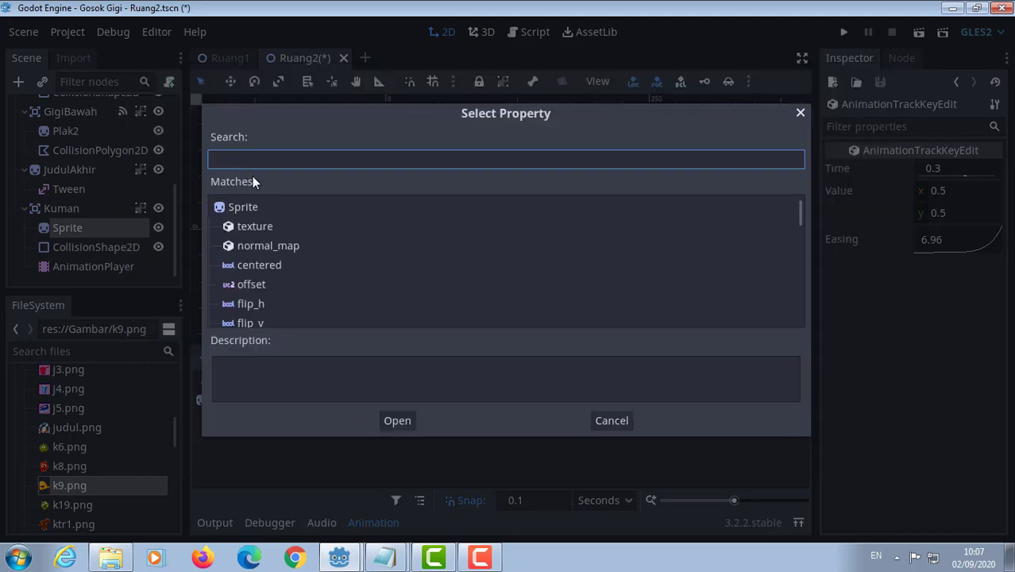
pyautogui.write('ro')
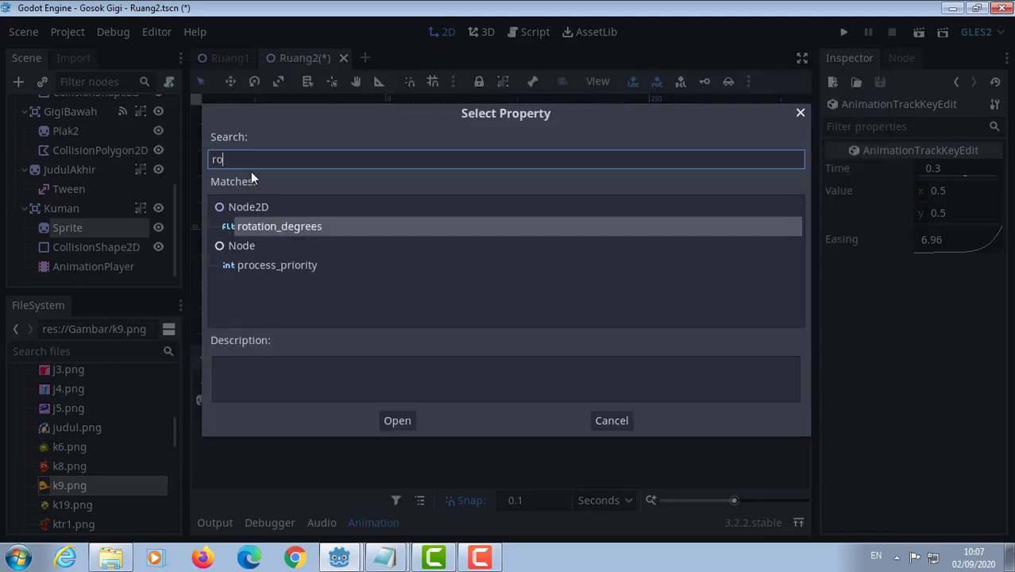
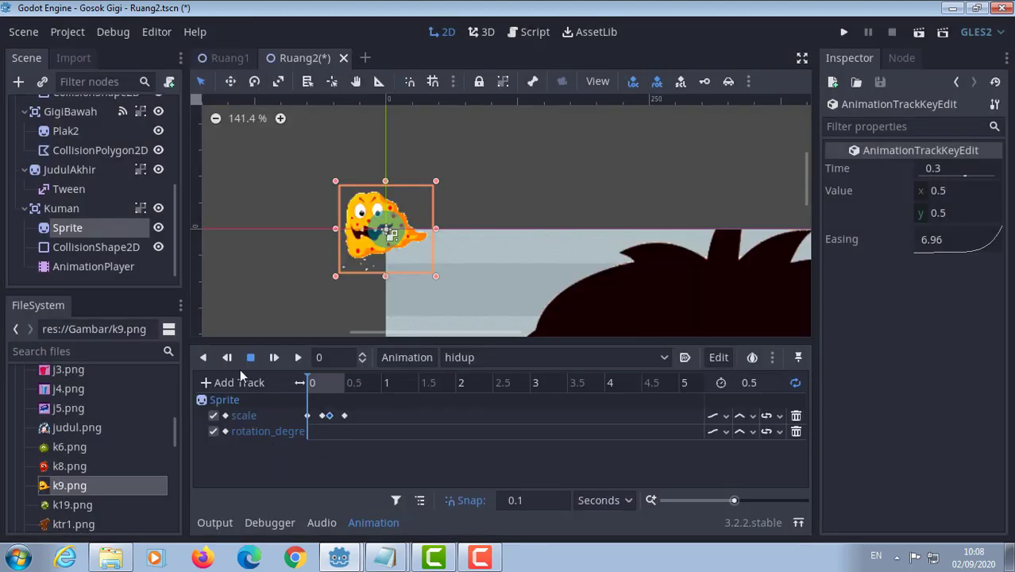
# - Key the Sprite's rotation_degrees at 0 s in hidup, then move the playhead to 0.1 s
pyautogui.click(61, 226)
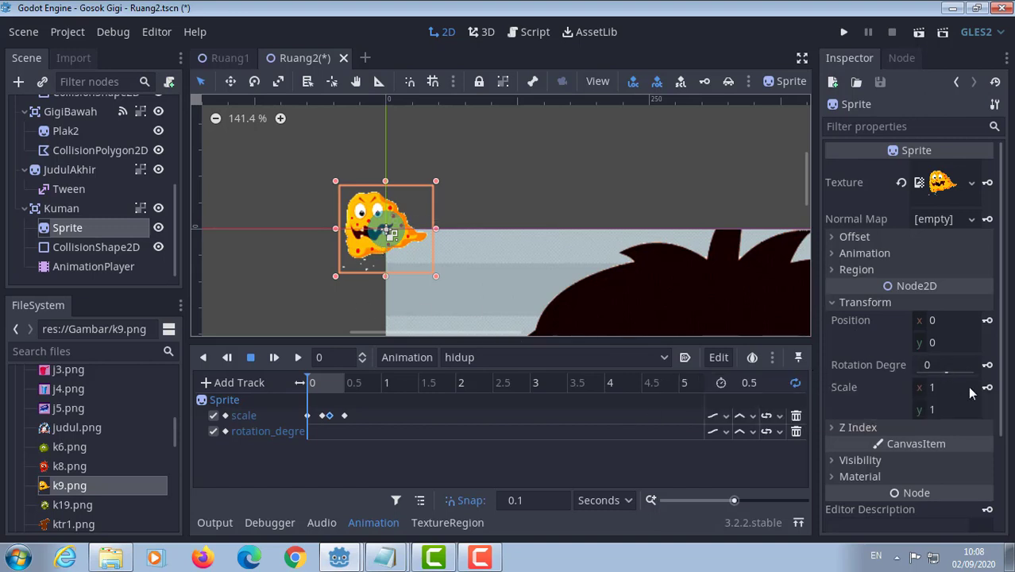
pyautogui.click(987, 365)
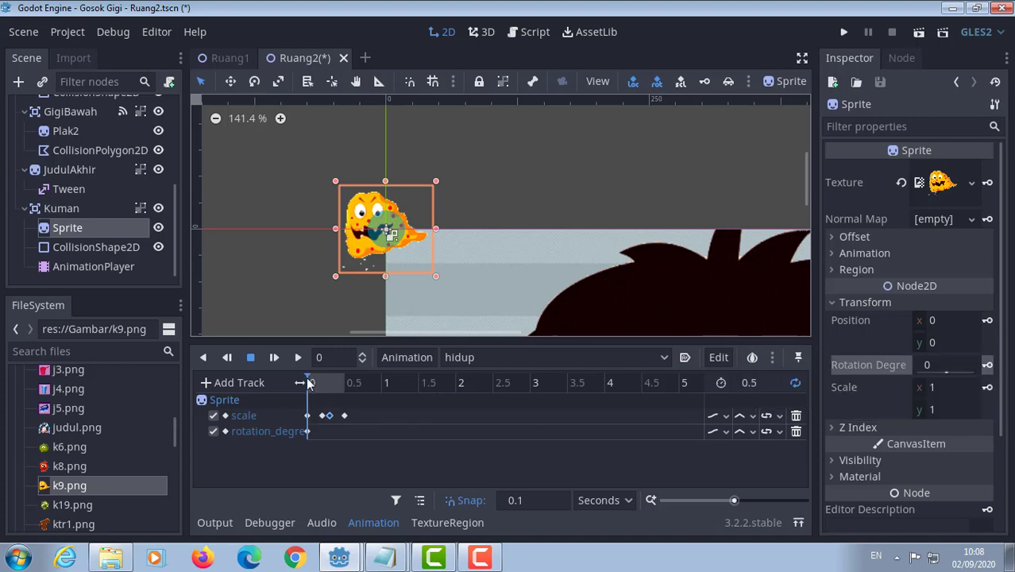
pyautogui.click(316, 382)
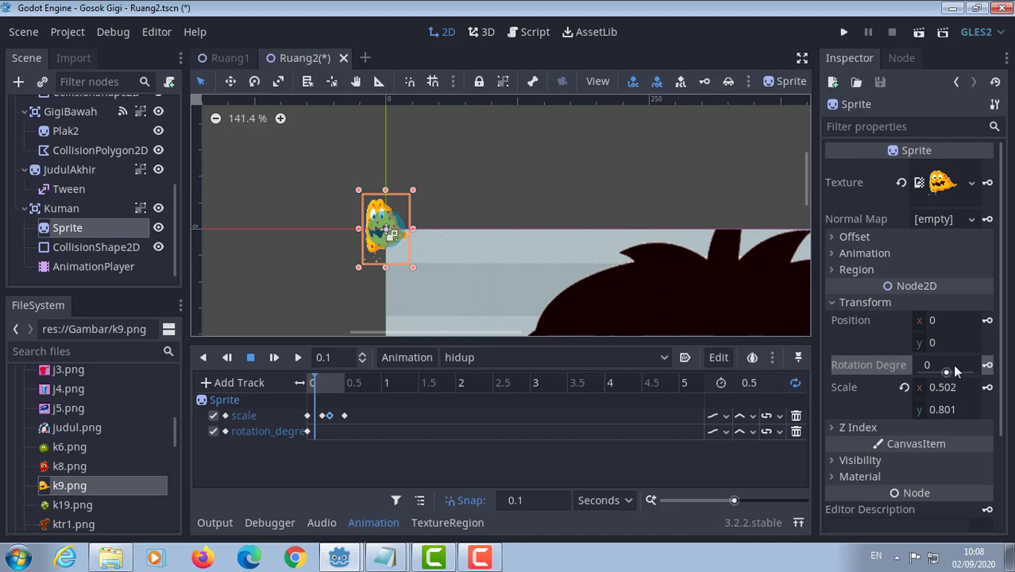
# - Set the Sprite's rotation to 90° at 0.1 s and check the pose at 0.2 s
pyautogui.click(931, 367)
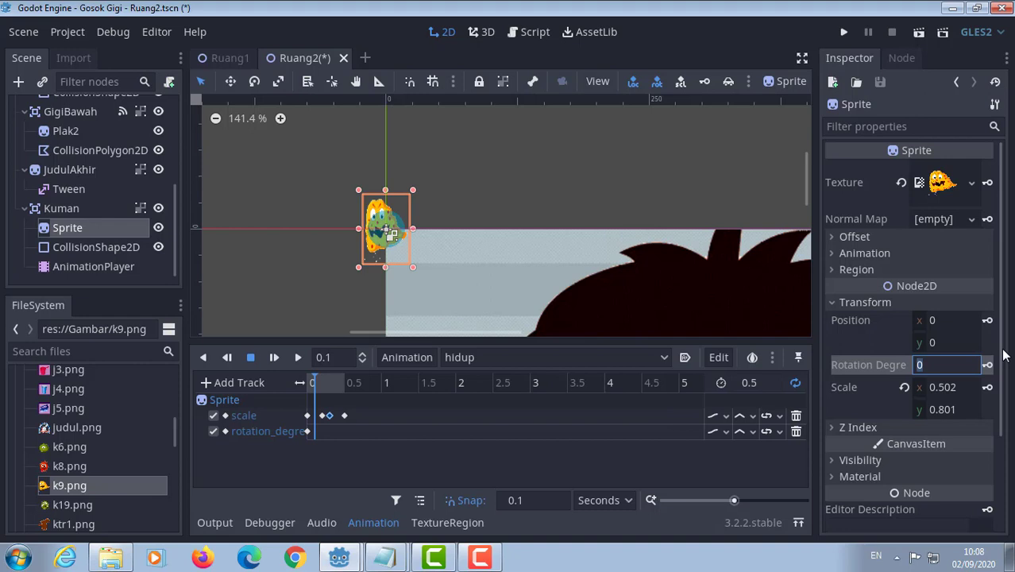
pyautogui.write('90')
pyautogui.press('Return')
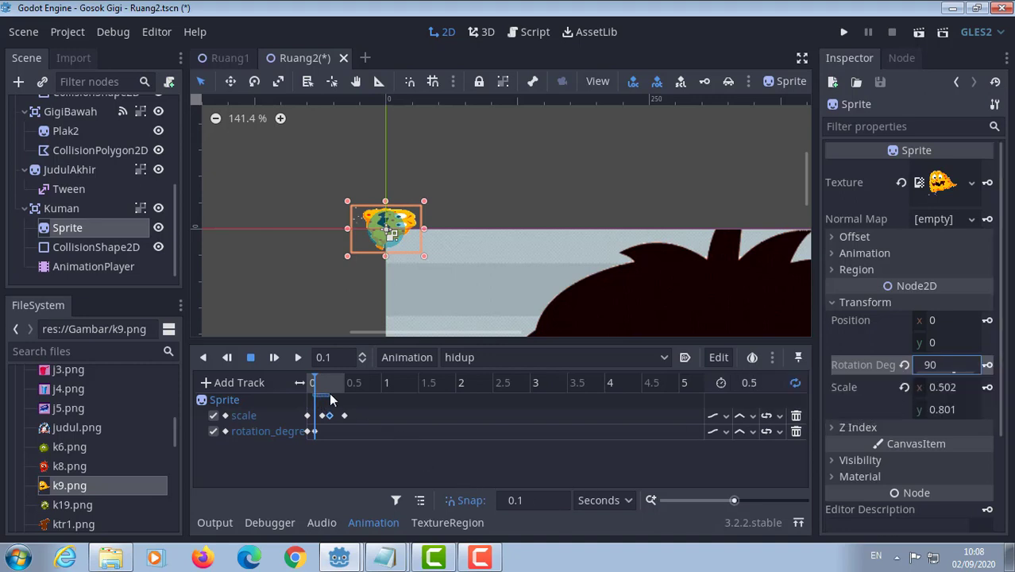
pyautogui.click(315, 431)
pyautogui.click(324, 381)
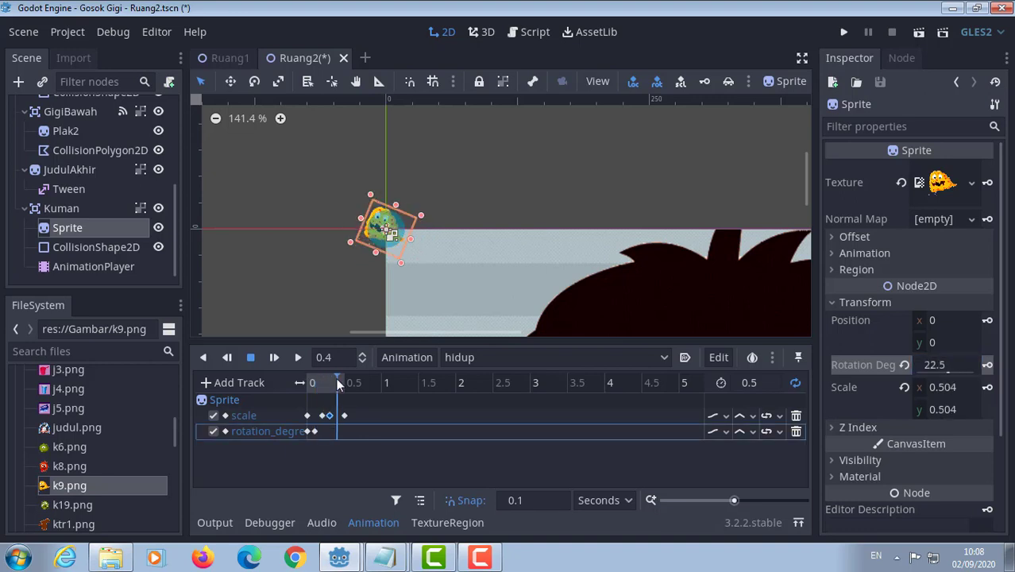
# - Key a 125° rotation at 0.3 s, then move the playhead to 0.5 s
pyautogui.moveTo(324, 379); pyautogui.dragTo(329, 381)
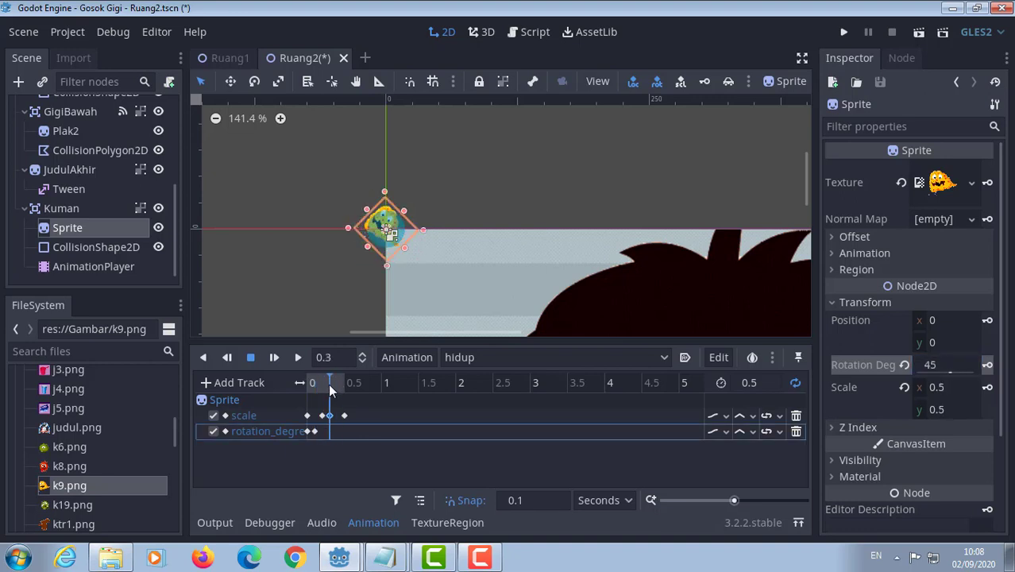
pyautogui.click(934, 368)
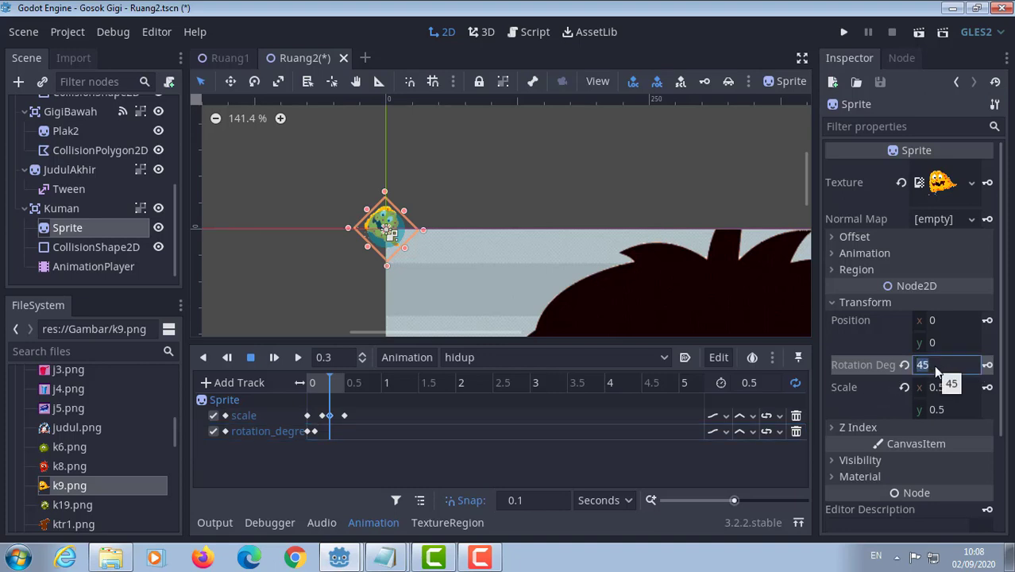
pyautogui.write('12')
pyautogui.write('5')
pyautogui.press('Return')
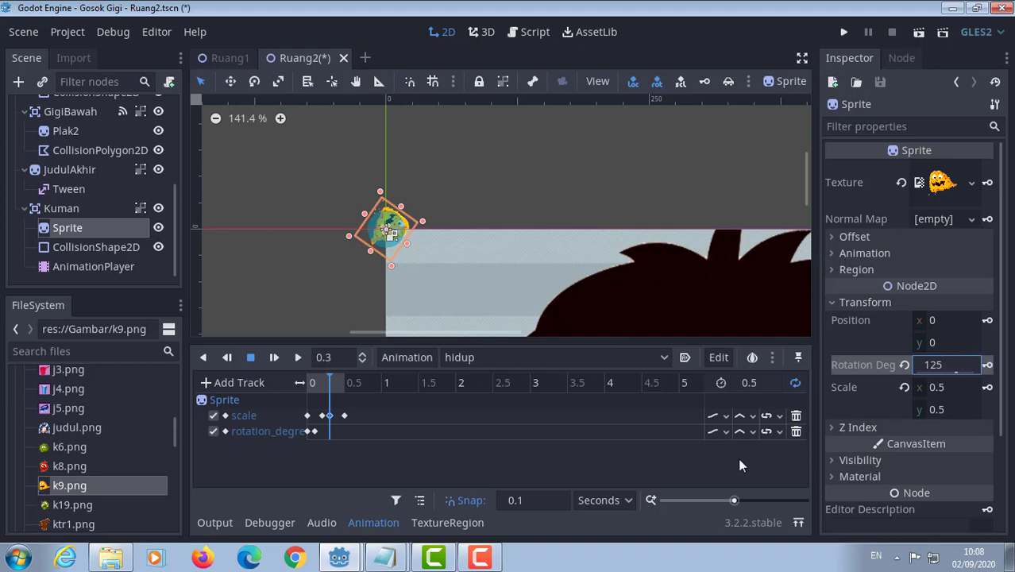
pyautogui.click(987, 364)
pyautogui.moveTo(328, 399); pyautogui.dragTo(345, 404)
pyautogui.click(345, 382)
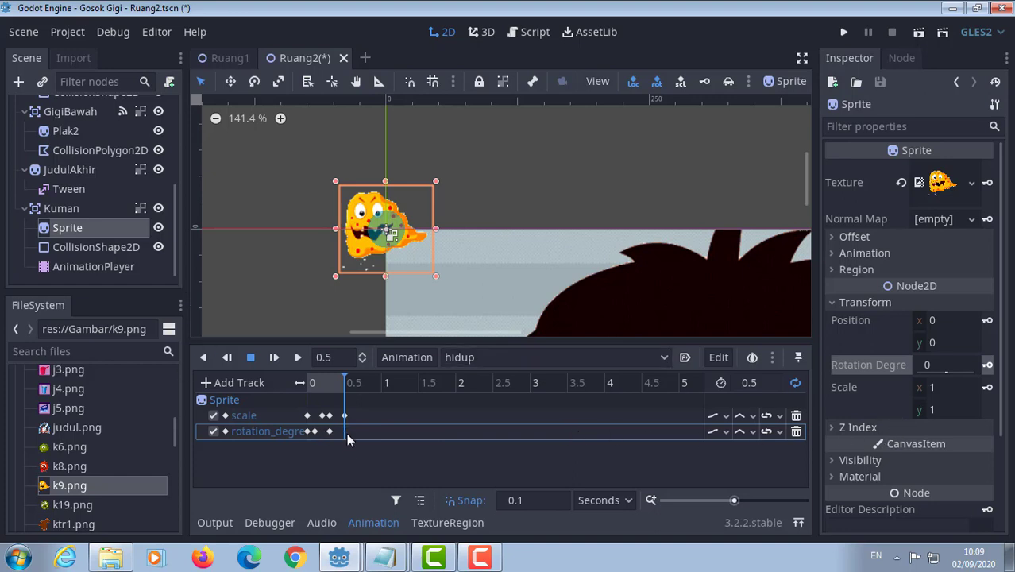
# - Key a 0° rotation at 0.5 s and give the first rotation key a steeper easing
pyautogui.click(988, 366)
pyautogui.click(306, 430)
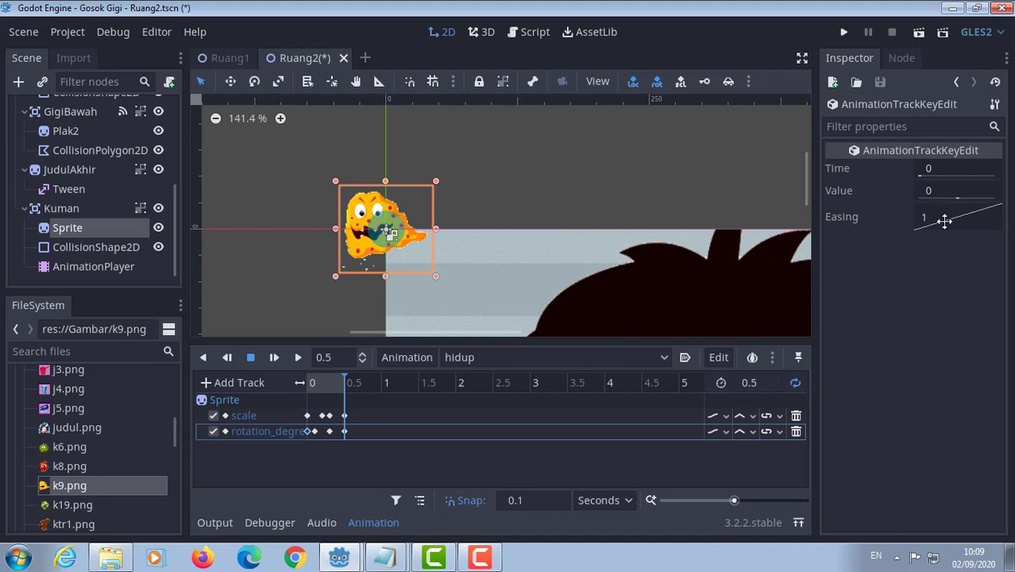
pyautogui.moveTo(944, 221); pyautogui.dragTo(993, 223)
# - Set easing 0.1 on the 0.1 s rotation key and 0.13 on the 0.3 s key, then preview hidup
pyautogui.click(314, 430)
pyautogui.moveTo(945, 218); pyautogui.dragTo(900, 205)
pyautogui.click(329, 431)
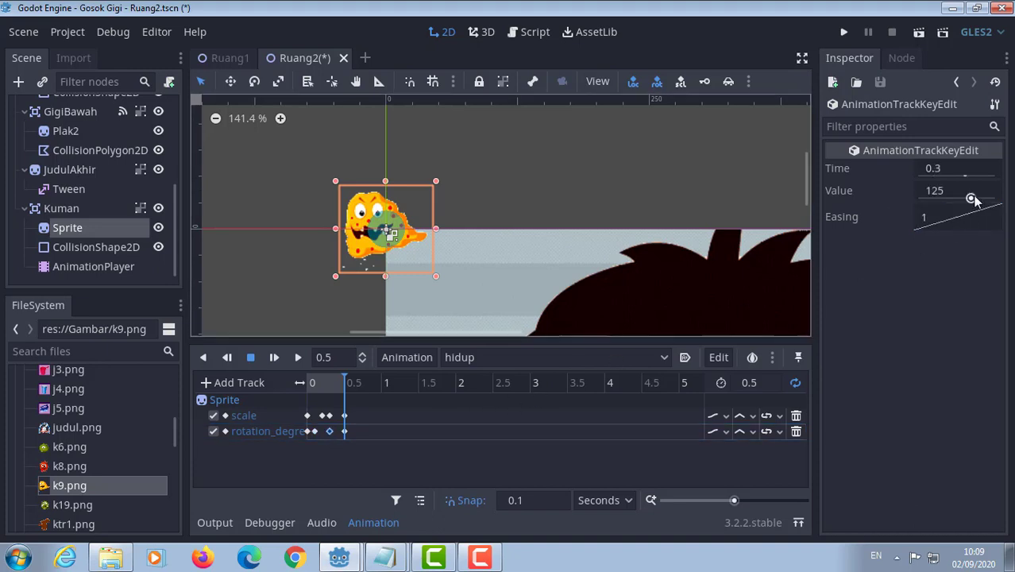
pyautogui.moveTo(952, 215); pyautogui.dragTo(925, 216)
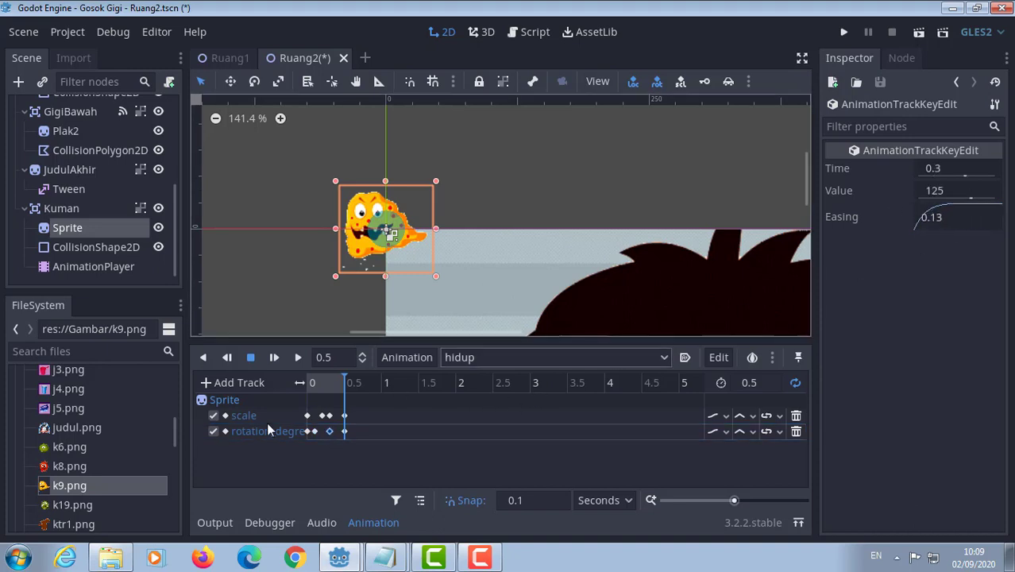
pyautogui.click(297, 358)
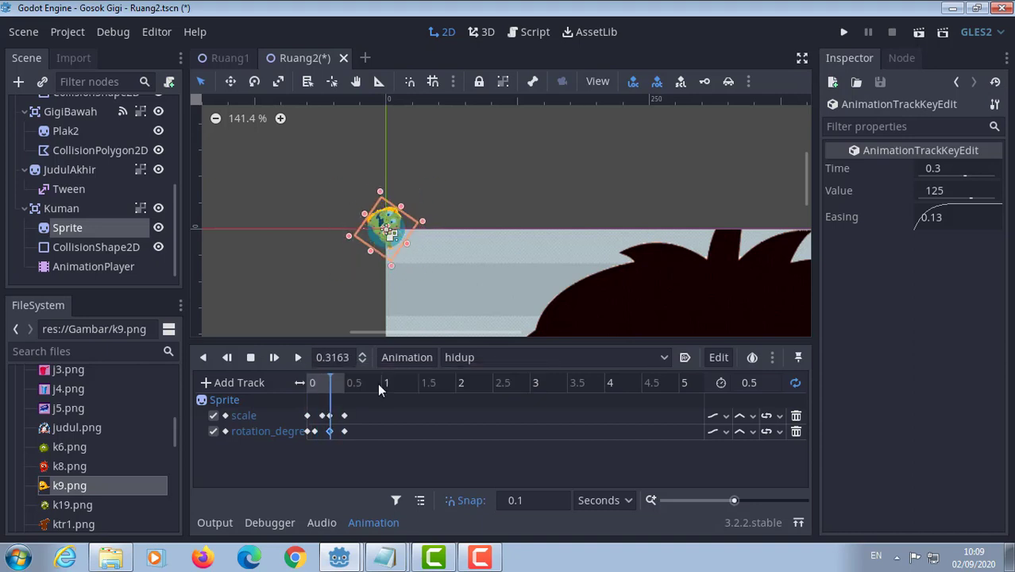
# - Stop the preview, hide the CollisionShape2D, and replay hidup from the current position
pyautogui.scroll(2, 415, 234)
pyautogui.scroll(2, 414, 234)
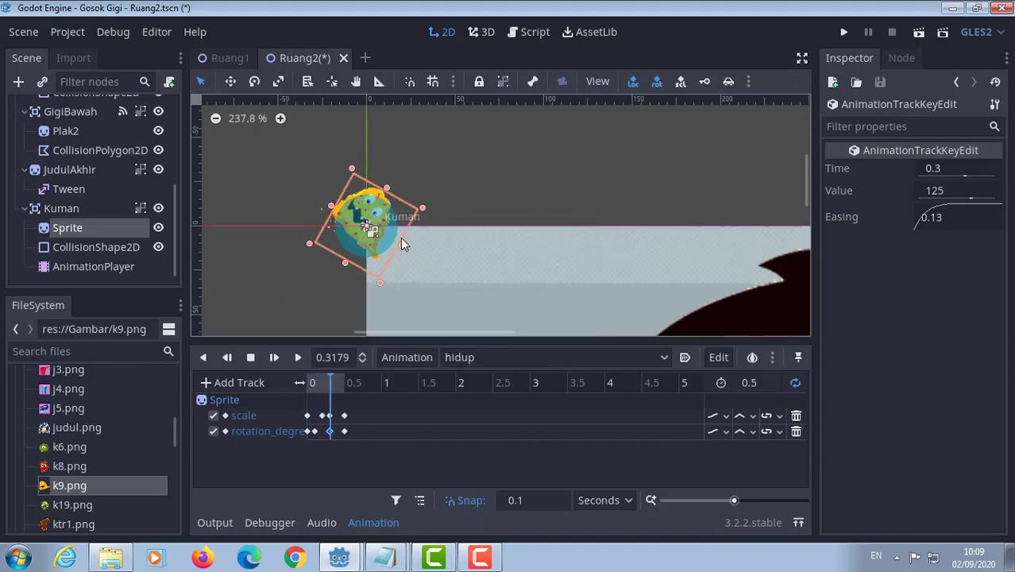
pyautogui.click(251, 357)
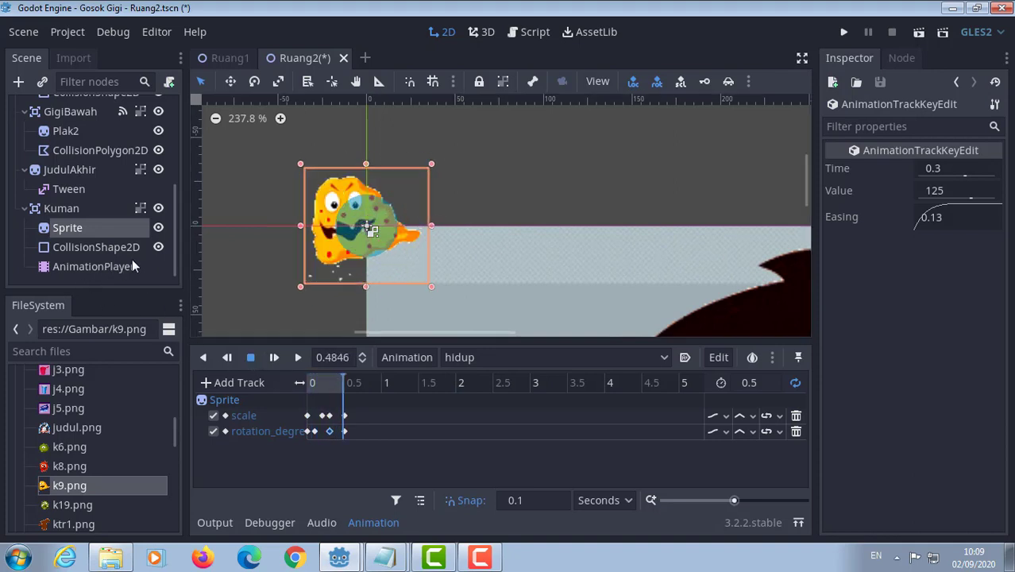
pyautogui.click(158, 247)
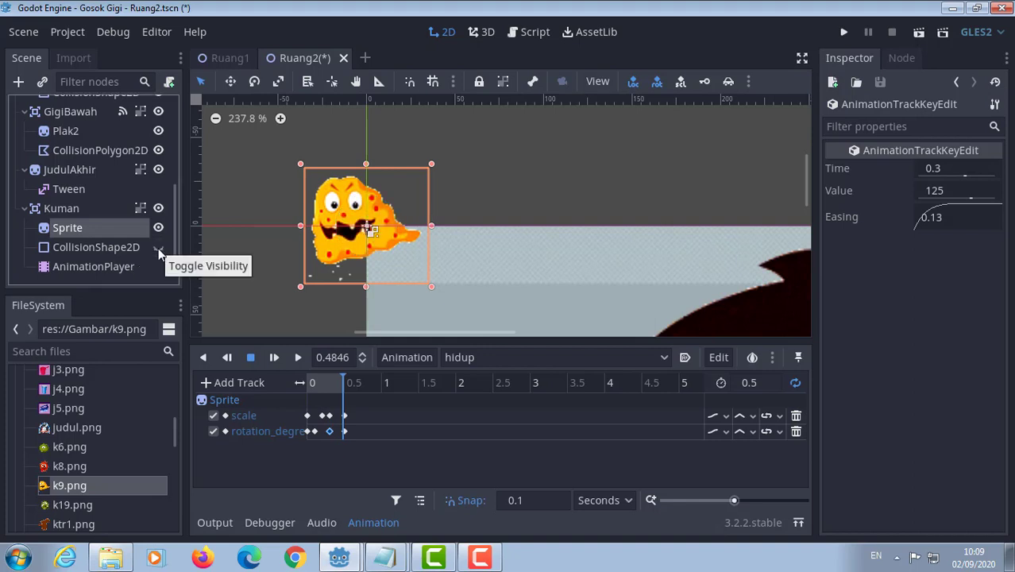
pyautogui.click(294, 358)
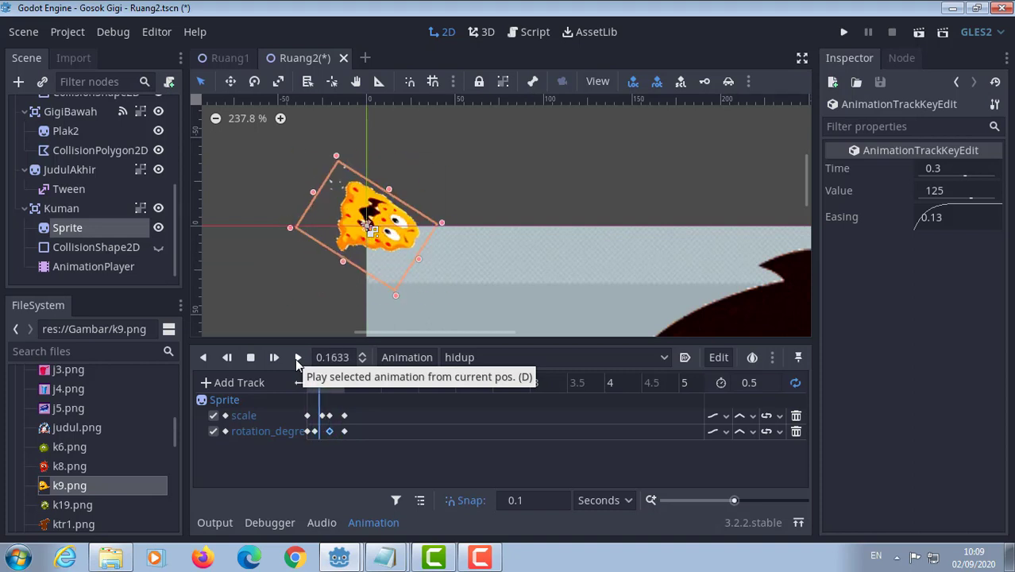
# - Stop playback and select the rotation keyframe at 0.3 s
pyautogui.click(252, 359)
pyautogui.moveTo(314, 379)
pyautogui.mouseDown()
pyautogui.moveTo(306, 381)
pyautogui.moveTo(331, 399)
pyautogui.mouseUp()
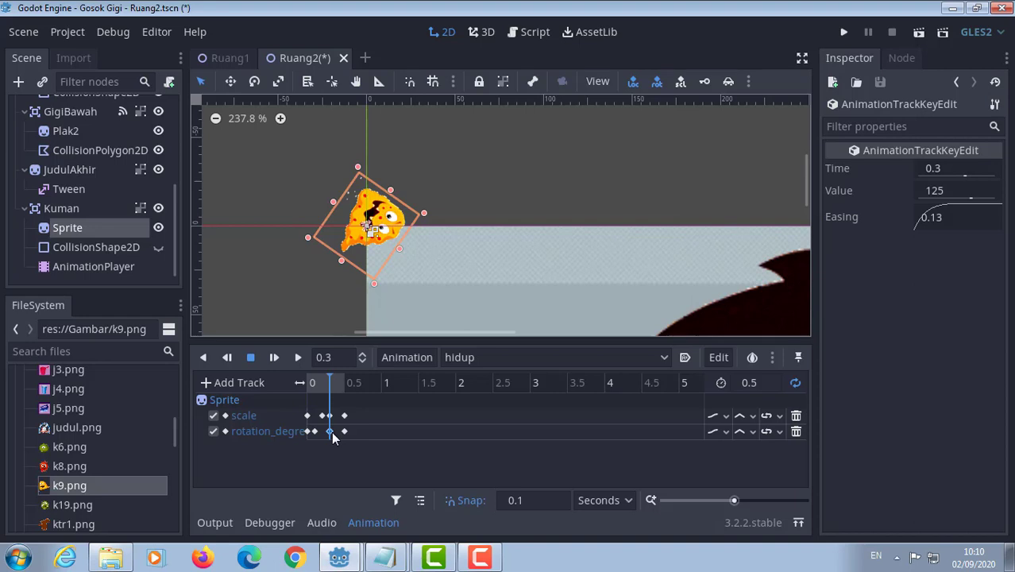
pyautogui.click(332, 435)
# - Re-key the 0.3 s rotation at about -15.3° and replay hidup from the start
pyautogui.click(70, 230)
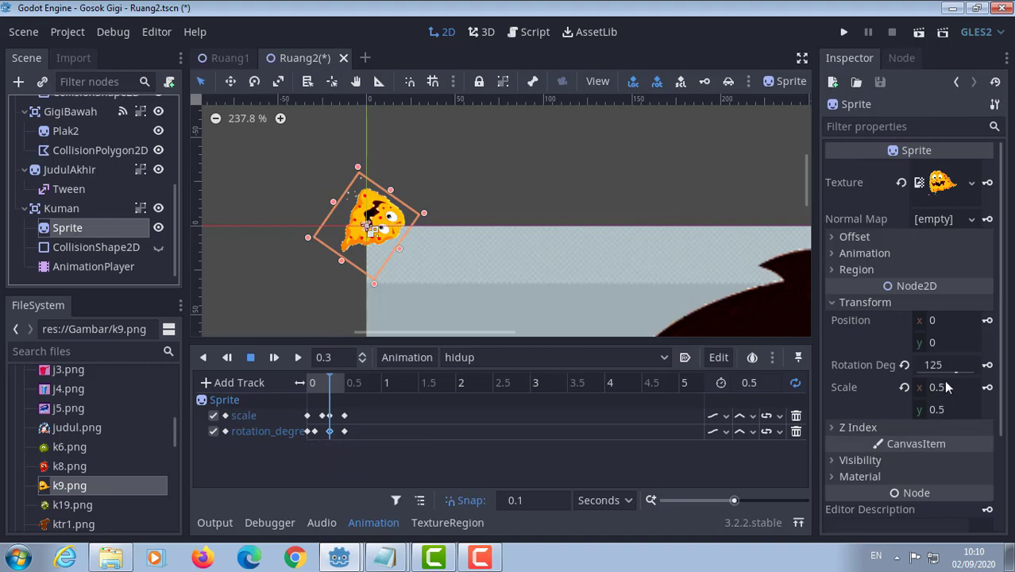
pyautogui.moveTo(961, 375)
pyautogui.moveTo(958, 376); pyautogui.dragTo(948, 381)
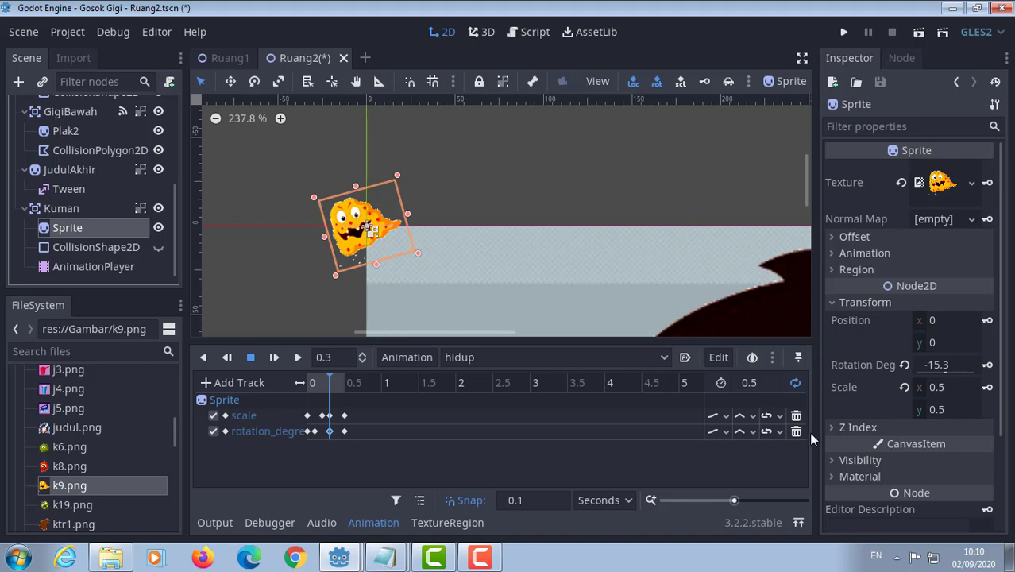
pyautogui.click(987, 365)
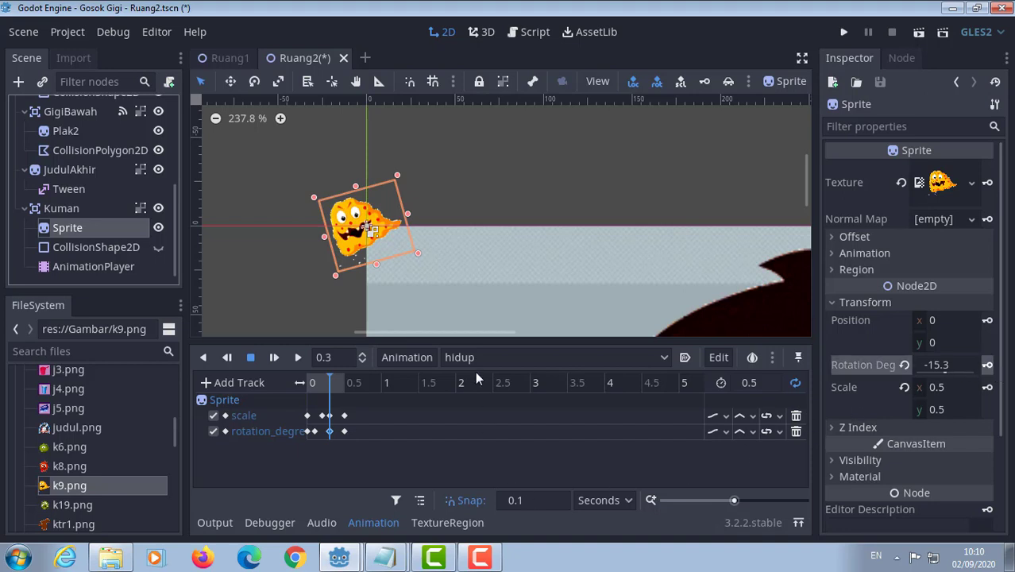
pyautogui.click(303, 358)
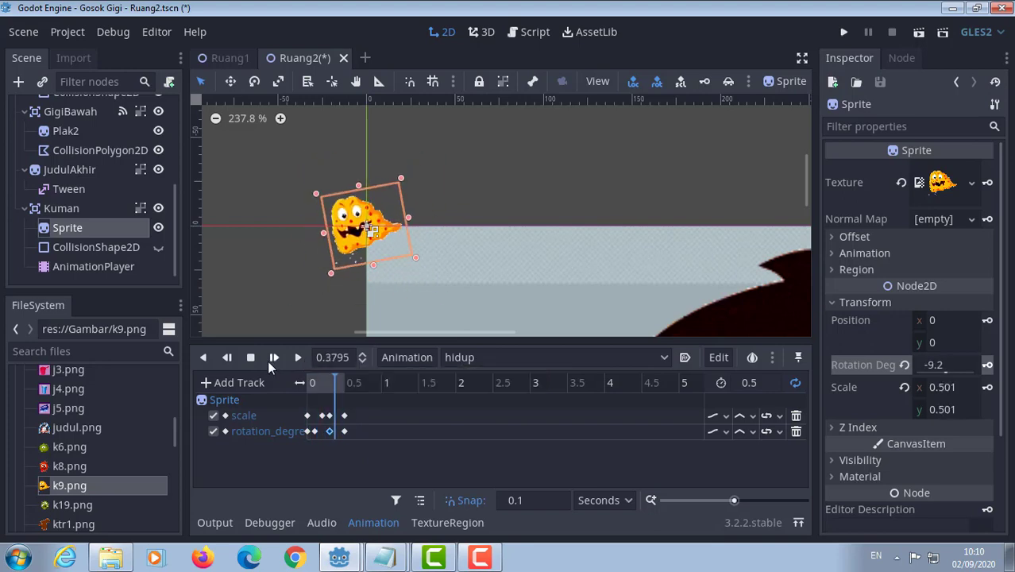
pyautogui.click(270, 362)
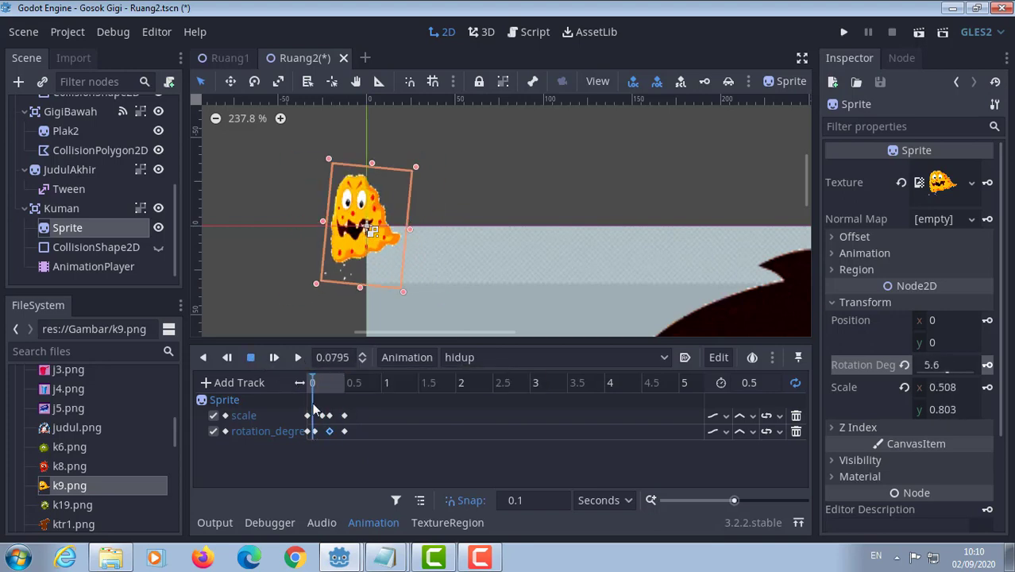
# - Change the 0.1 s rotation_degrees keyframe's value from 90 to 45
pyautogui.click(302, 429)
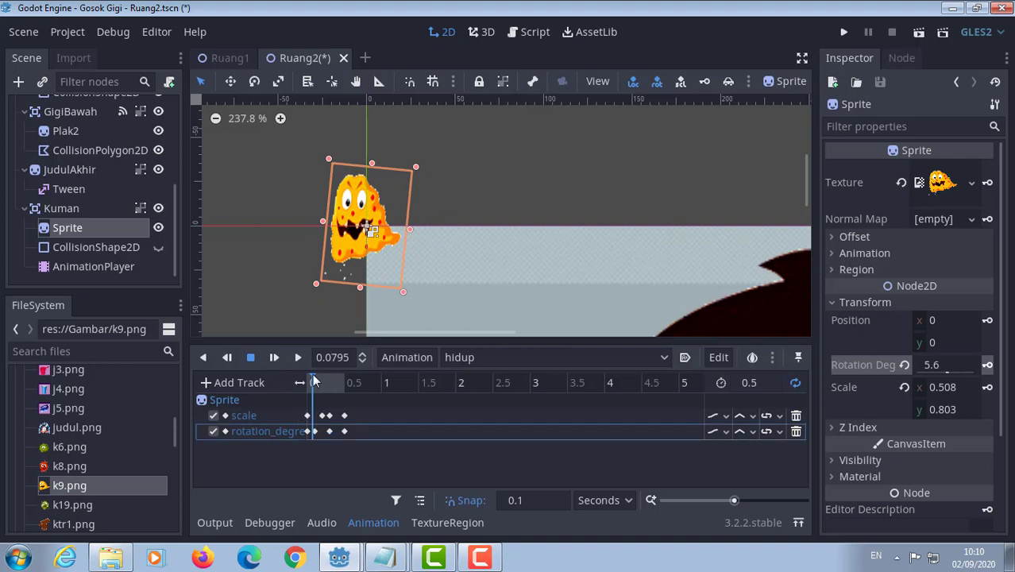
pyautogui.moveTo(313, 379)
pyautogui.mouseDown()
pyautogui.moveTo(302, 382)
pyautogui.moveTo(329, 386)
pyautogui.moveTo(306, 384)
pyautogui.moveTo(313, 376)
pyautogui.mouseUp()
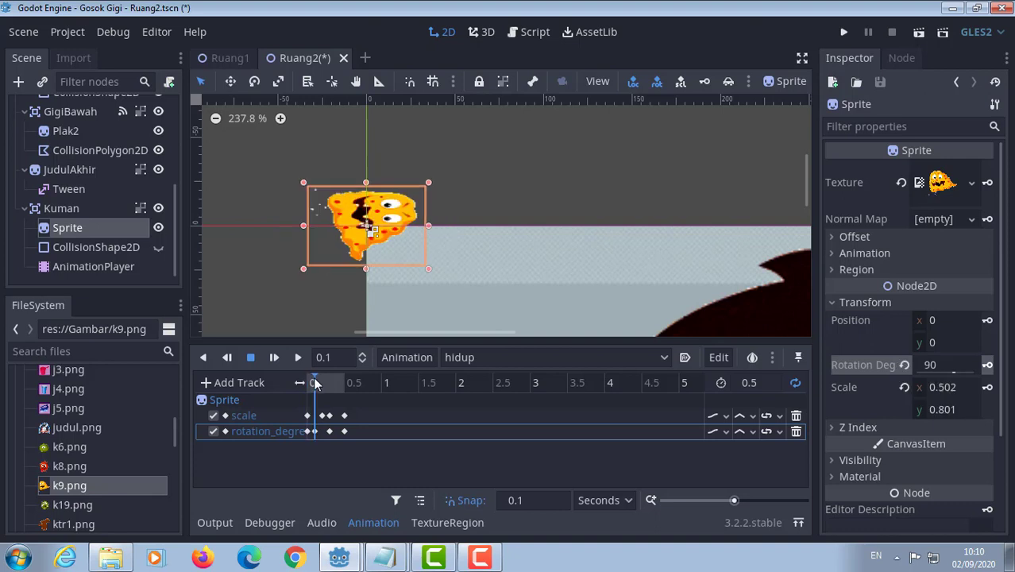
pyautogui.click(315, 429)
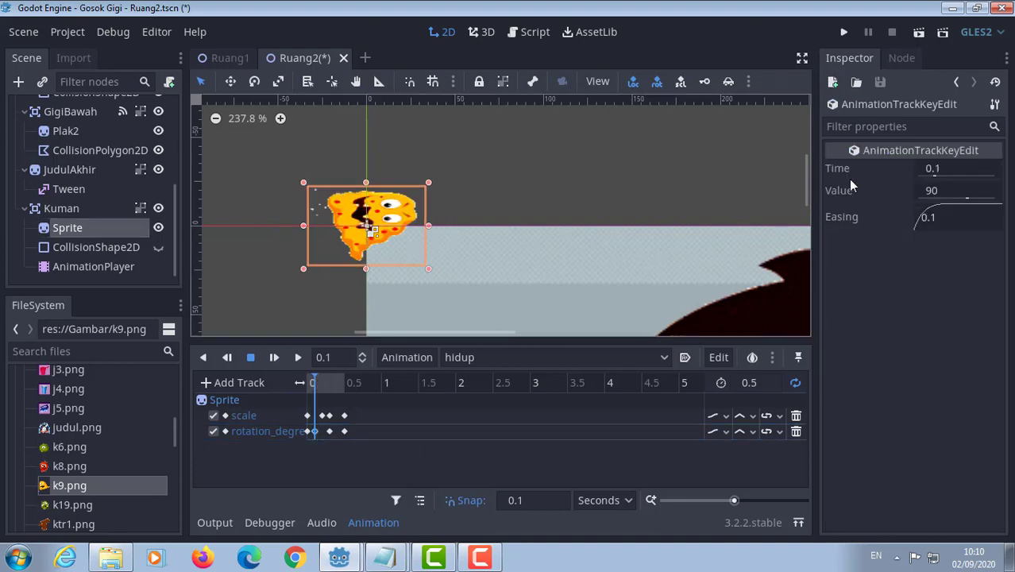
pyautogui.click(931, 194)
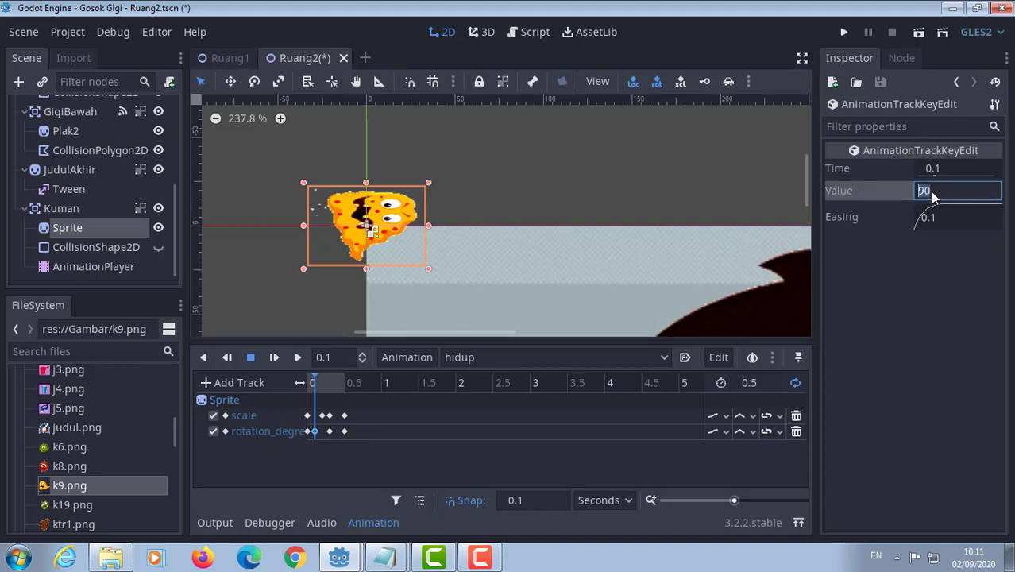
pyautogui.write('45')
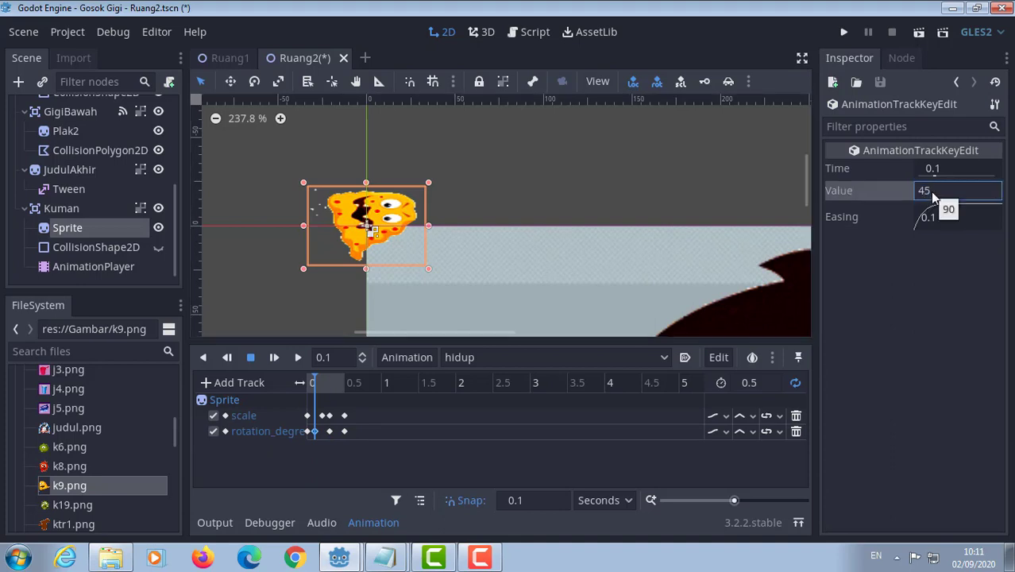
pyautogui.press('Return')
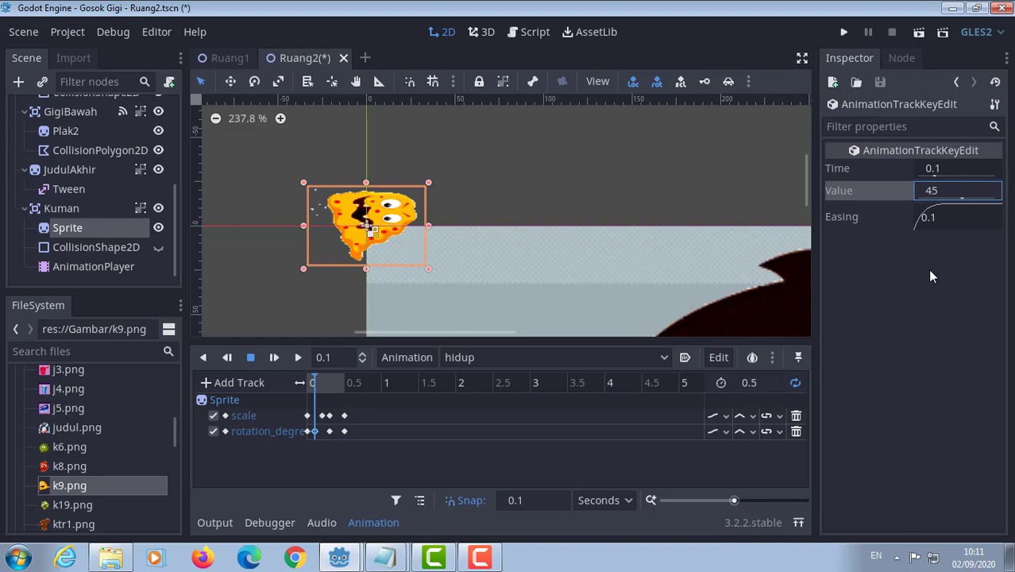
# - Set the Sprite's Rotation Degrees to 45 and preview the spin between 0.1 and 0.4 s
pyautogui.click(71, 228)
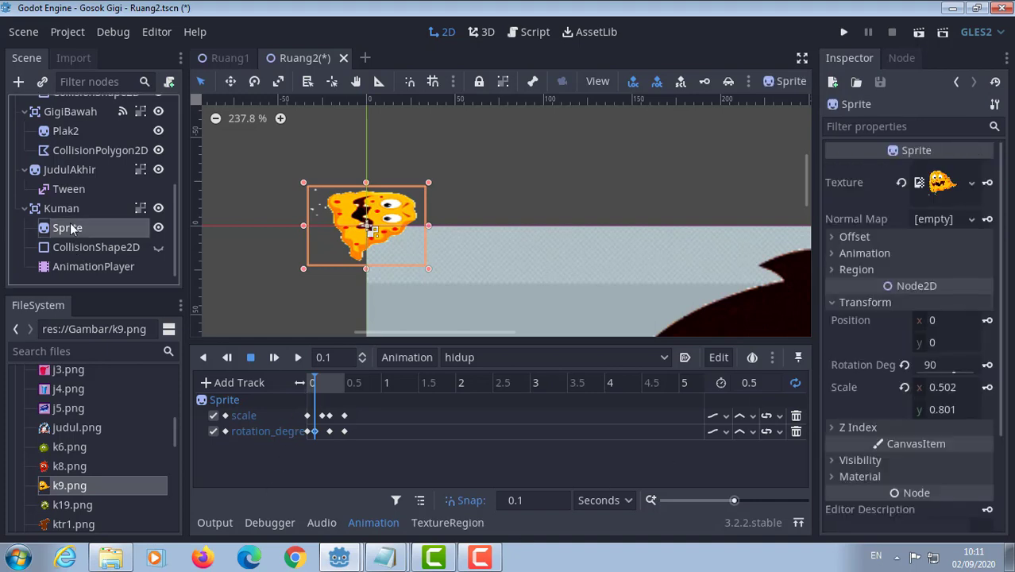
pyautogui.click(939, 366)
pyautogui.write('45')
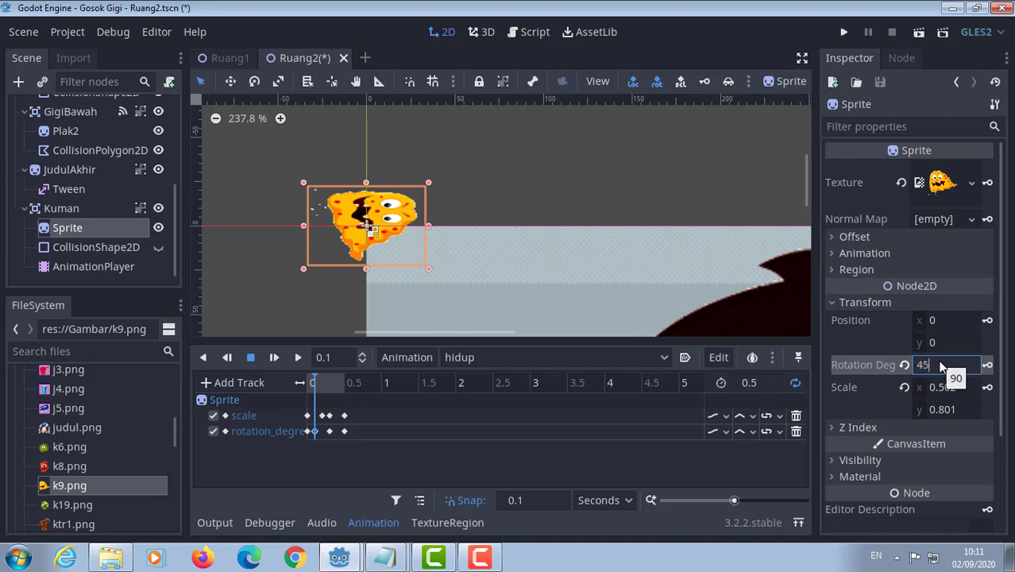
pyautogui.press('Return')
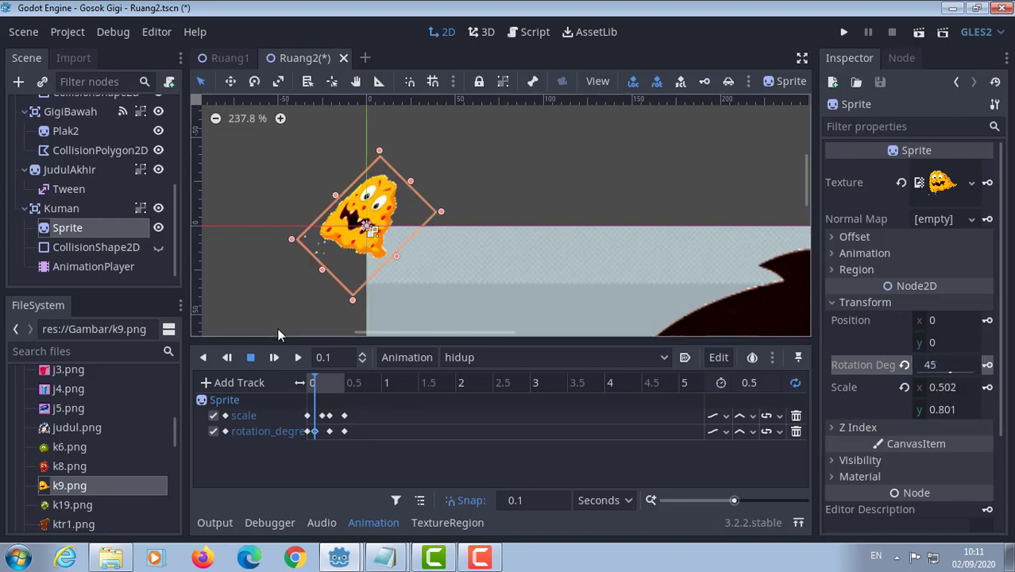
pyautogui.moveTo(315, 383); pyautogui.dragTo(319, 376)
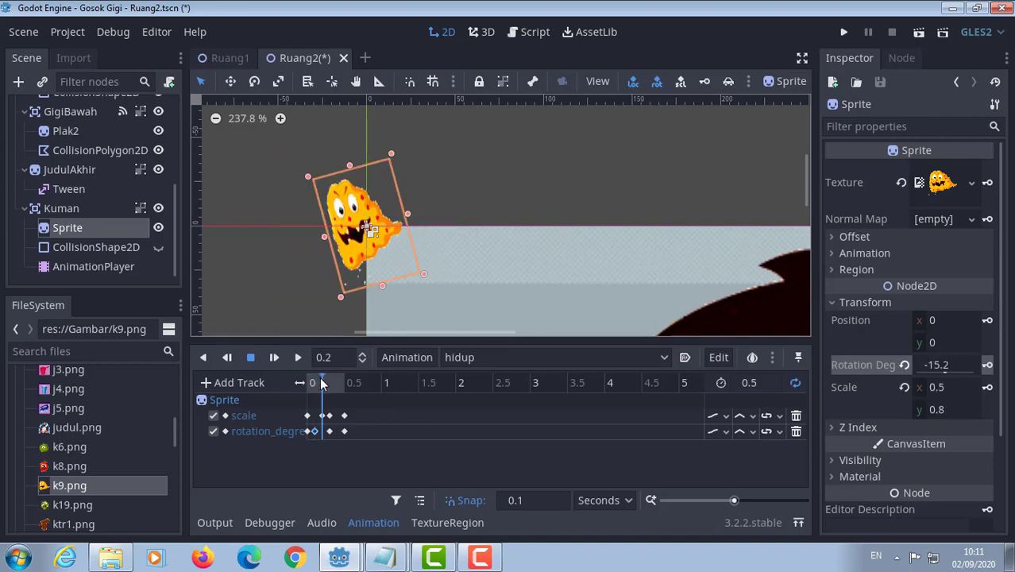
pyautogui.moveTo(321, 382)
pyautogui.mouseDown()
pyautogui.moveTo(347, 389)
pyautogui.moveTo(312, 398)
pyautogui.moveTo(289, 364)
pyautogui.mouseUp()
pyautogui.click(297, 356)
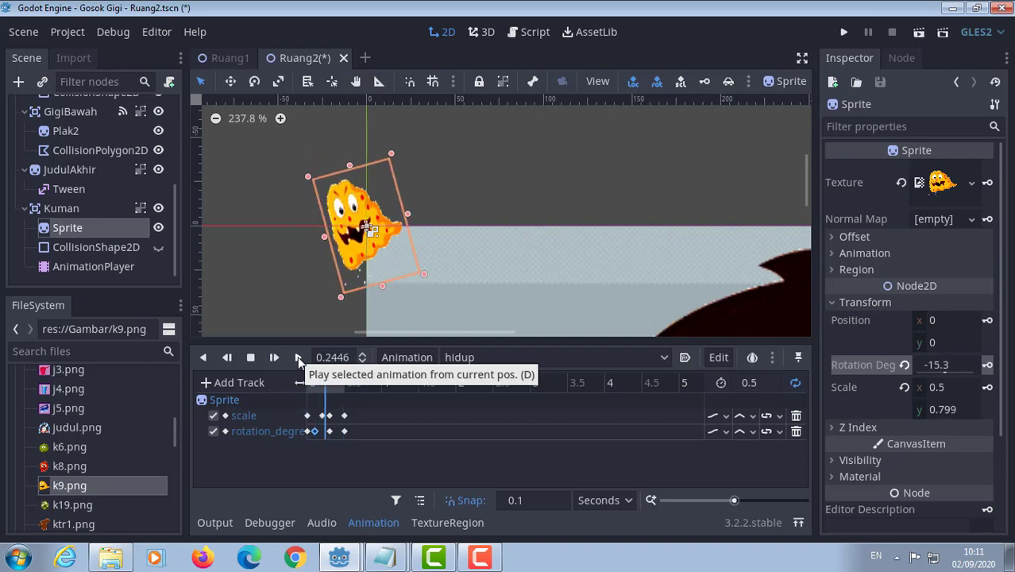
pyautogui.click(252, 358)
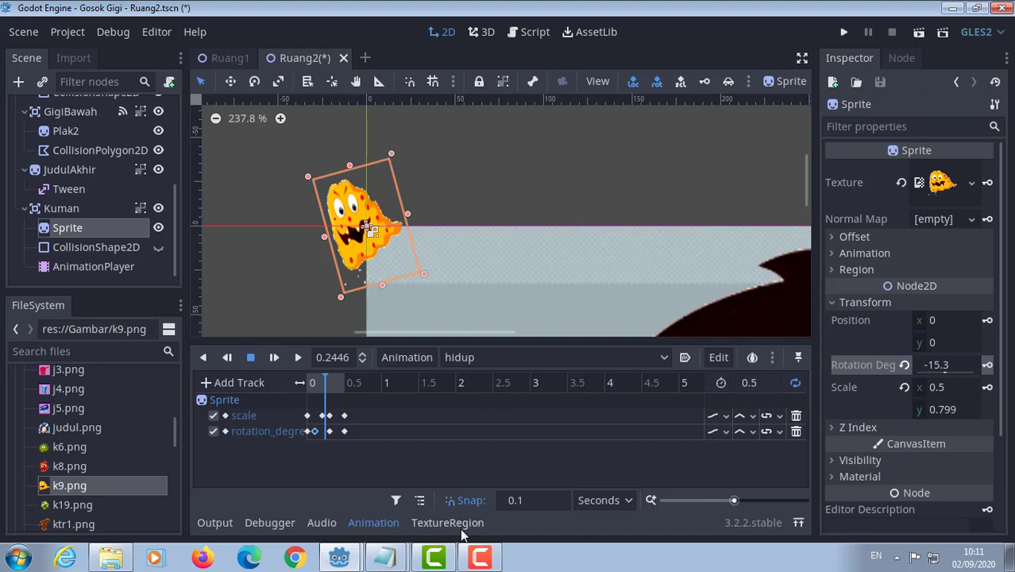
pyautogui.moveTo(479, 557)
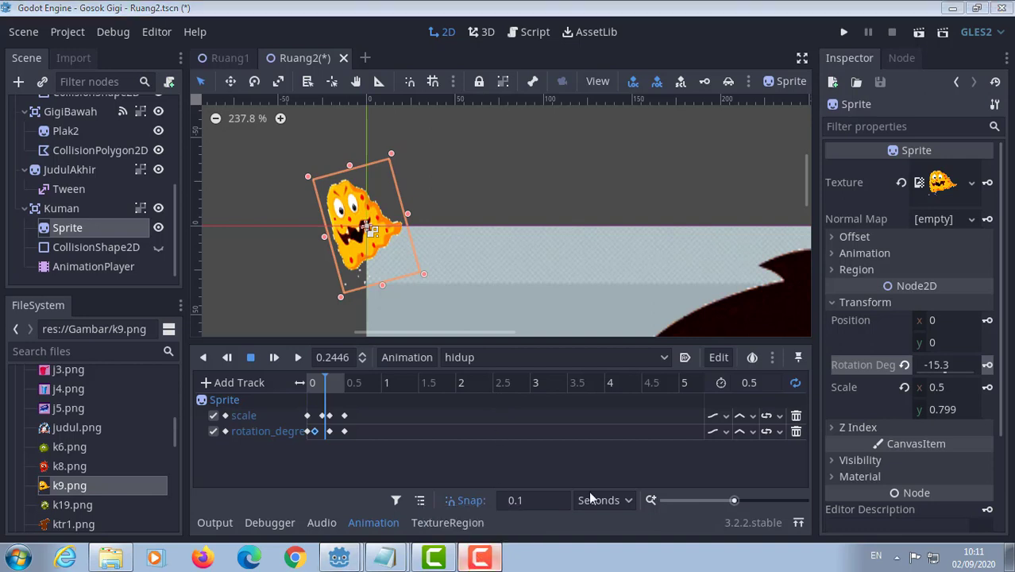